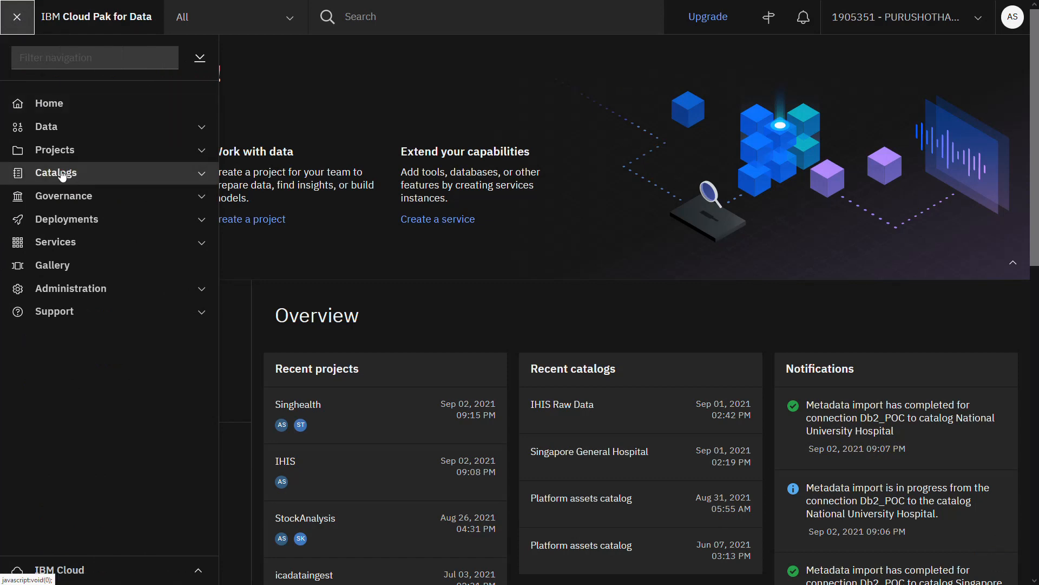
# - Open the list of all catalogs and look through the available ones
pyautogui.click(102, 176)
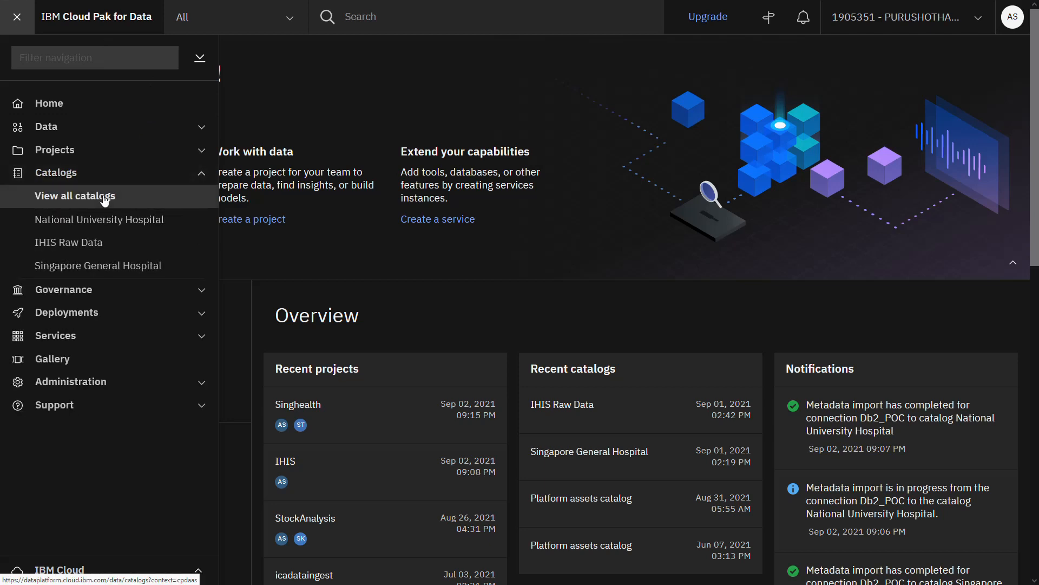
pyautogui.click(103, 198)
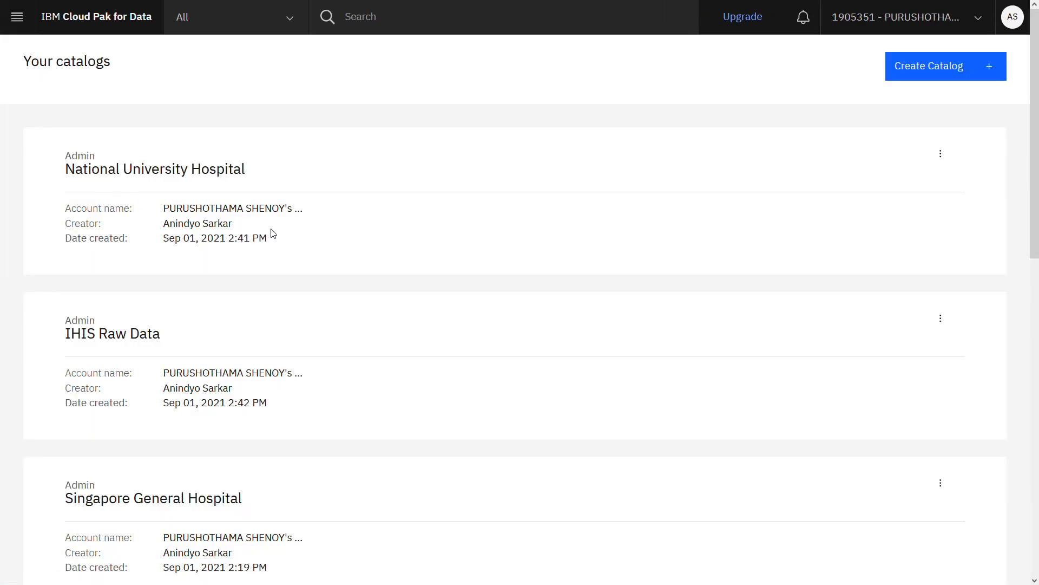
pyautogui.scroll(-7, 274, 284)
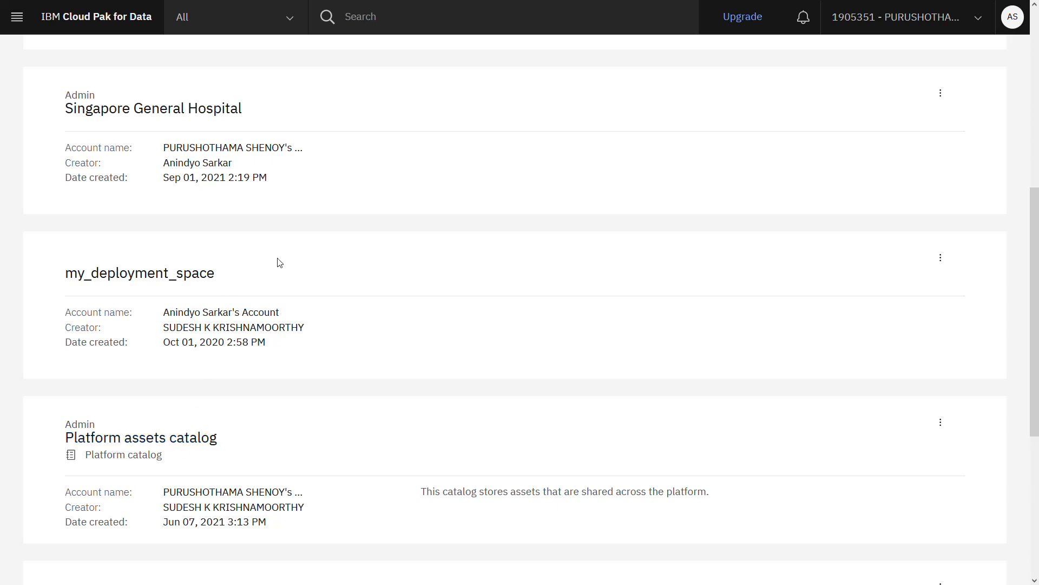
pyautogui.scroll(3, 280, 262)
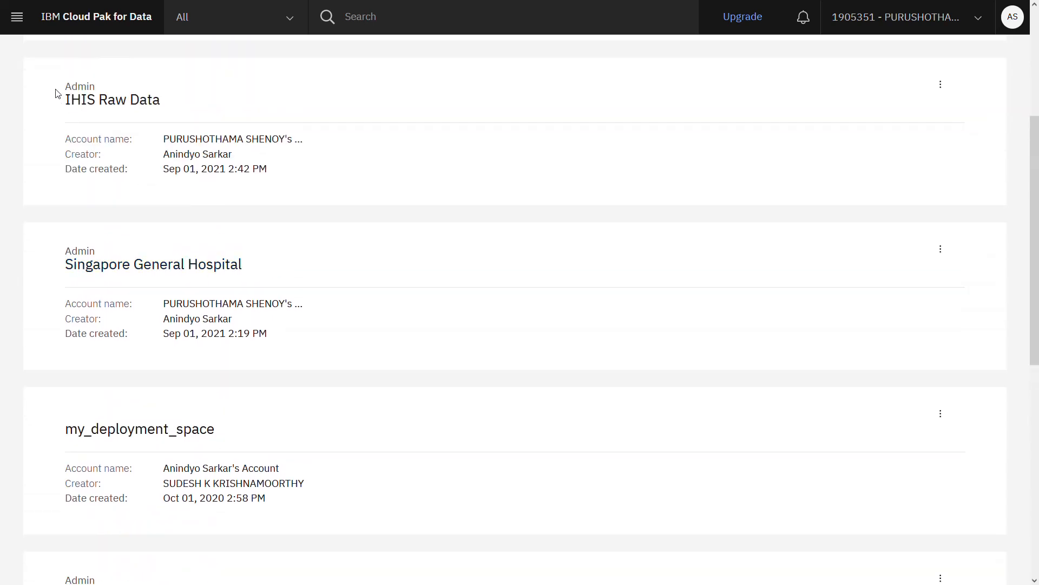
pyautogui.scroll(3, 281, 188)
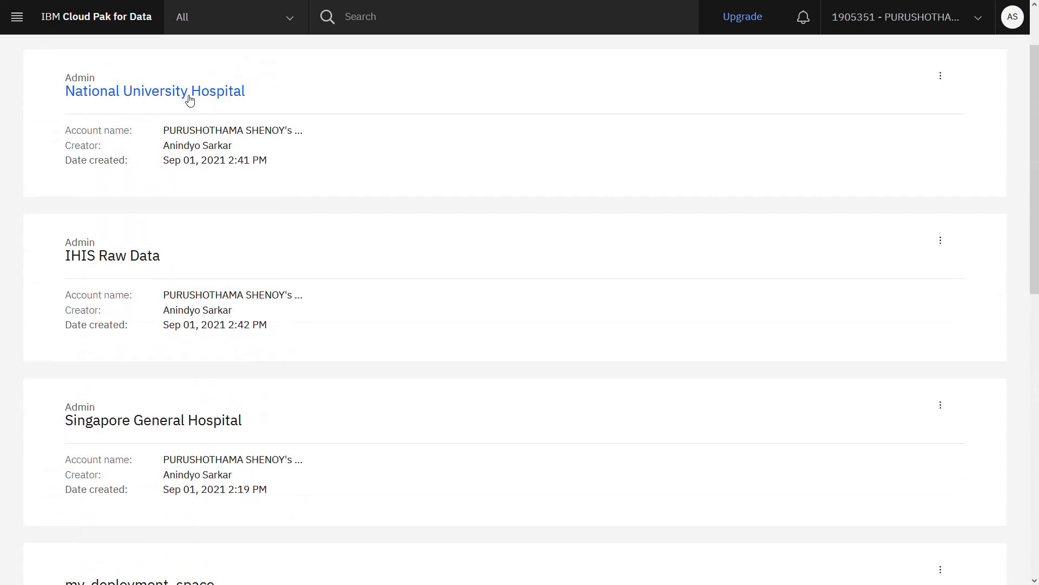
# - Open the IHIS Raw Data catalog and examine its assets, governance policy enforcement settings and collaborator roles
pyautogui.click(139, 257)
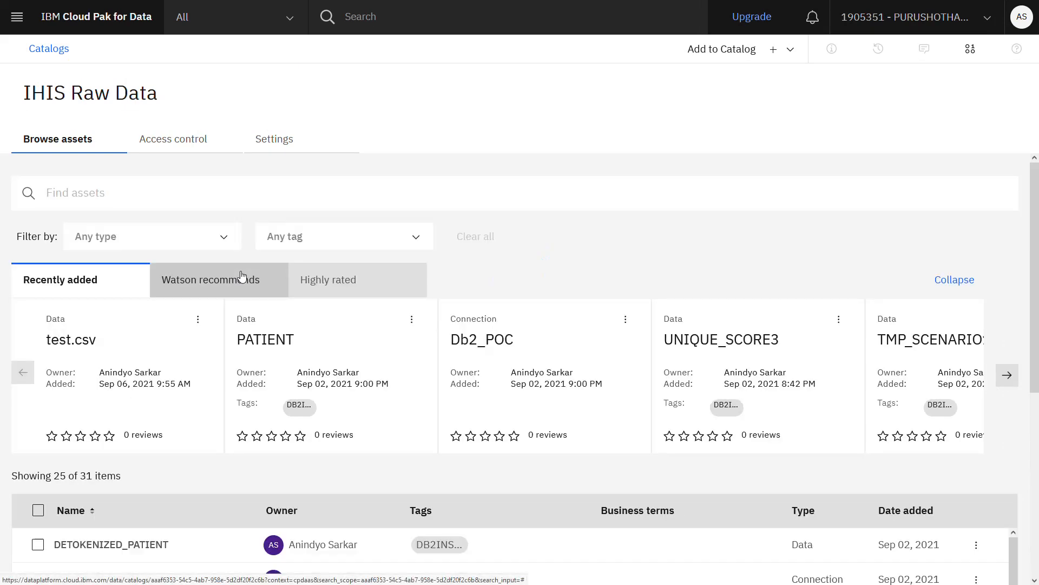
pyautogui.scroll(-3, 347, 336)
pyautogui.scroll(3, 336, 363)
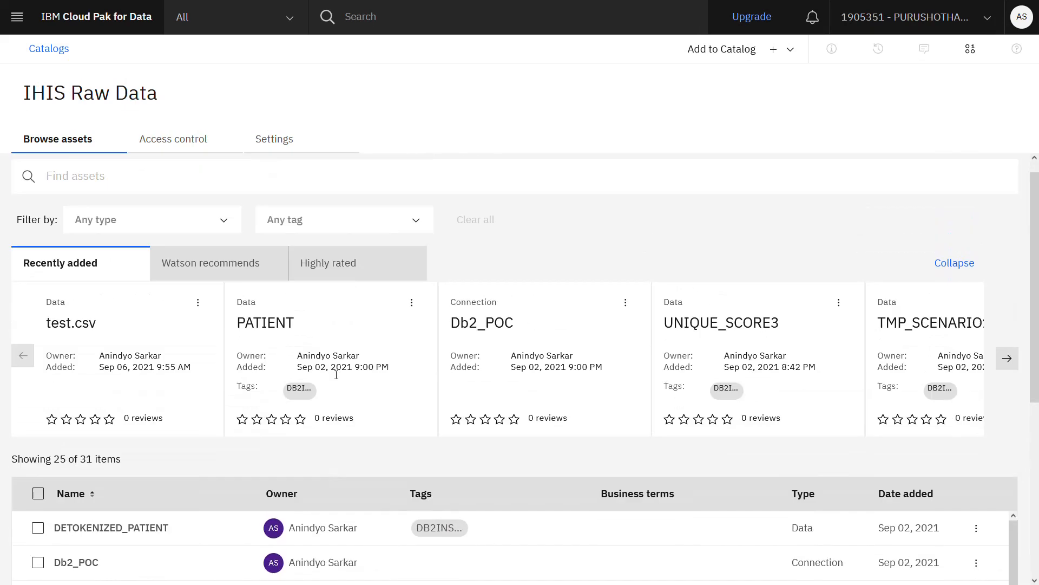
pyautogui.click(280, 144)
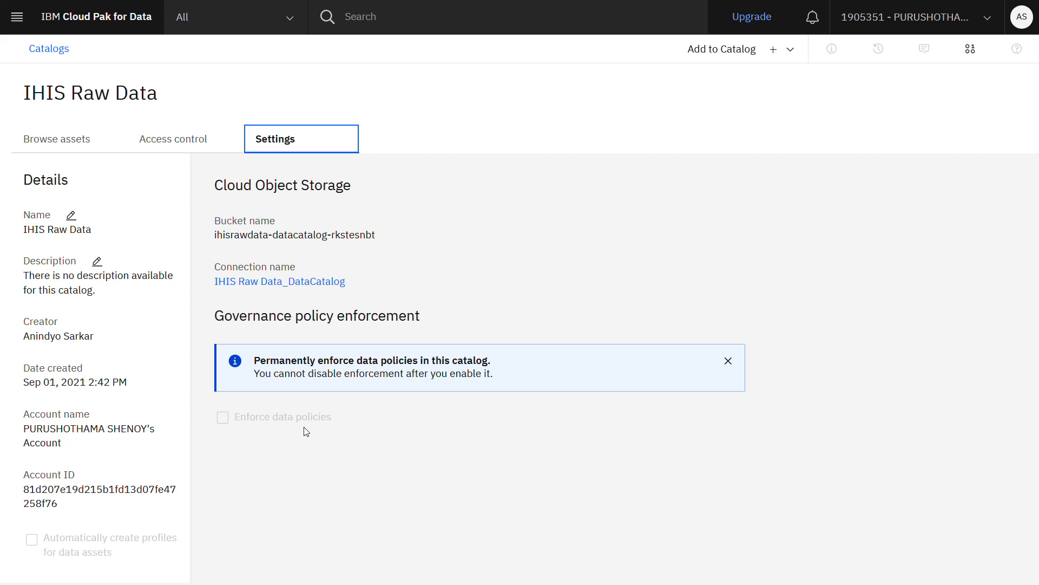
pyautogui.click(170, 147)
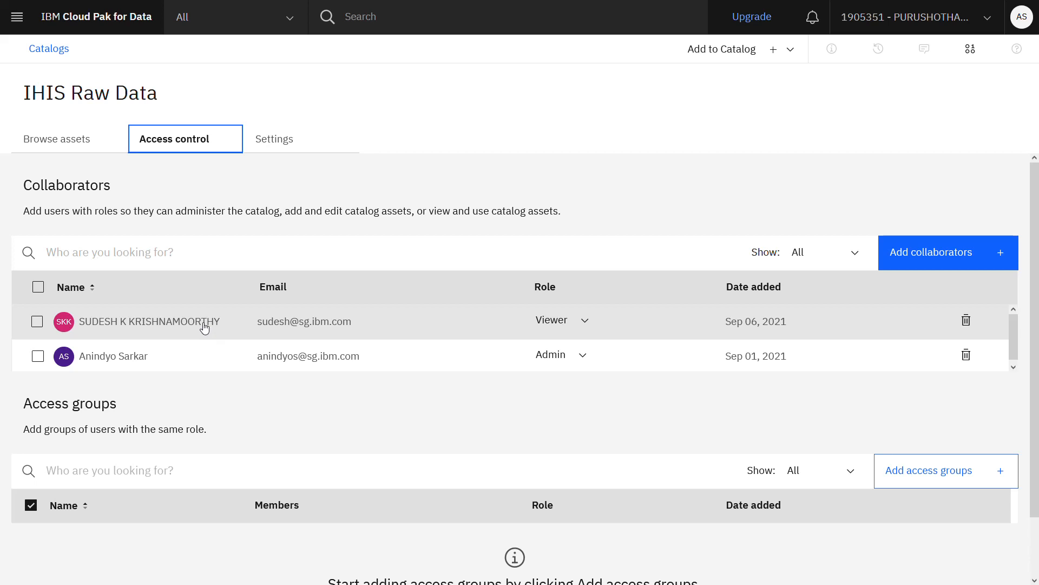
# - Open the National University Hospital catalog and examine its governance policy enforcement settings and collaborator roles
pyautogui.click(47, 51)
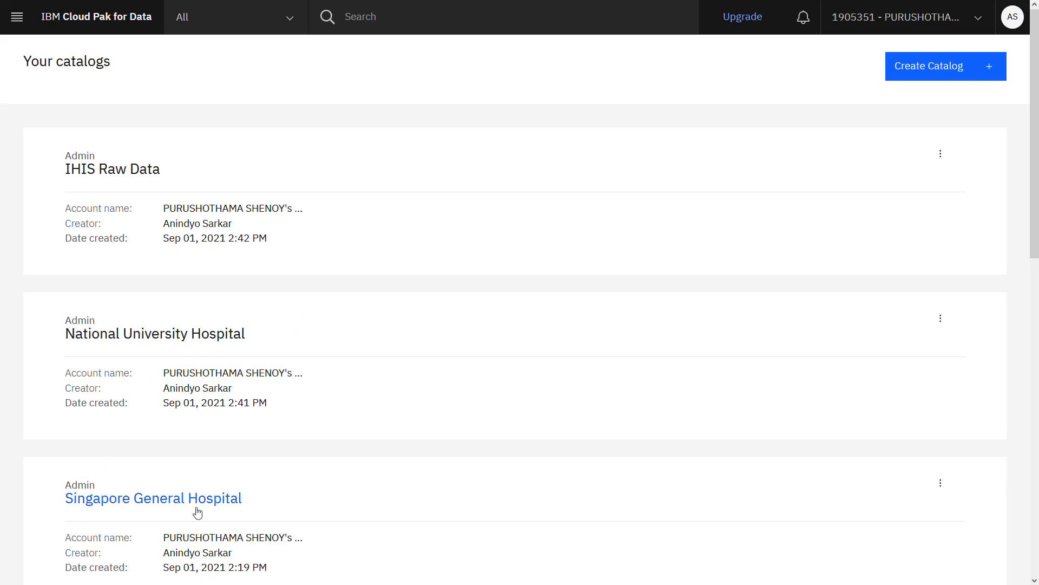
pyautogui.click(195, 335)
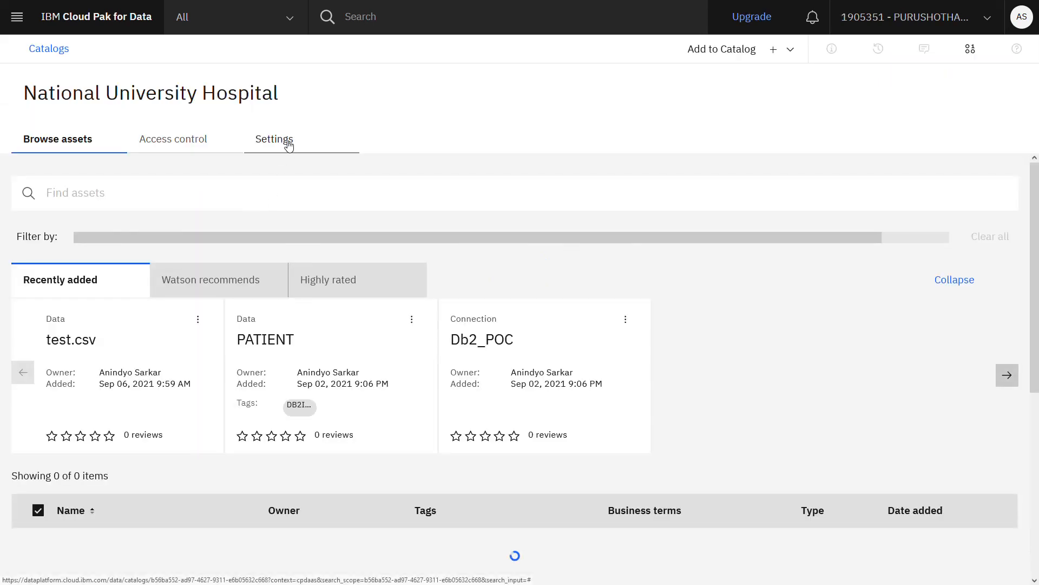
pyautogui.click(287, 143)
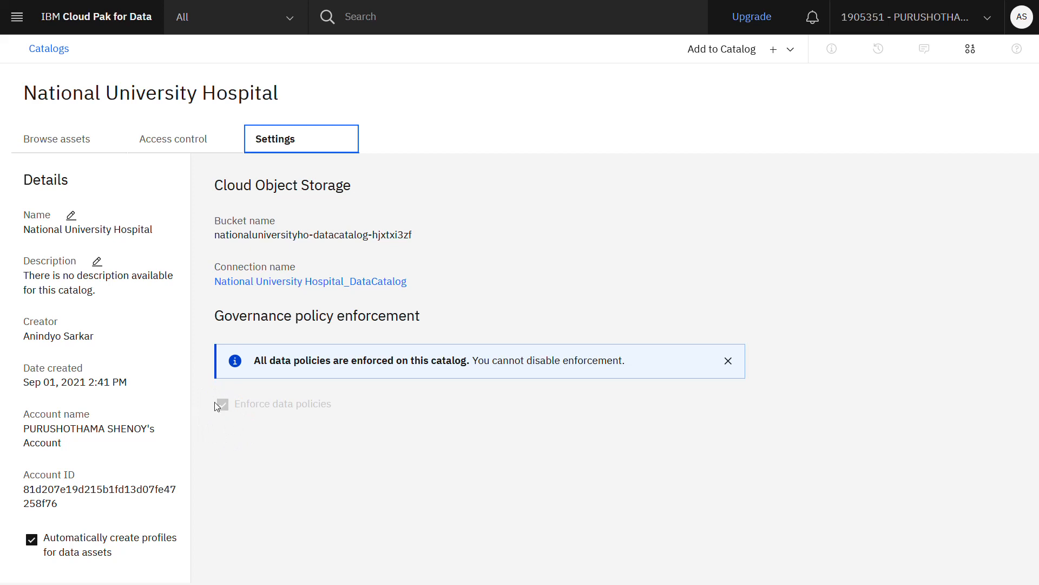
pyautogui.click(176, 140)
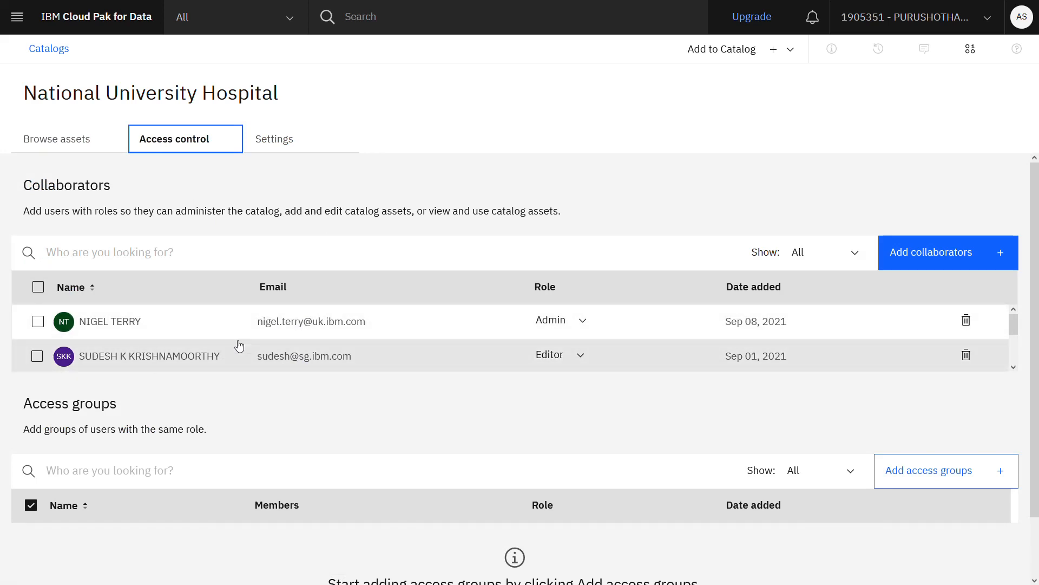
# - Go to the business terms in the governance area
pyautogui.click(17, 17)
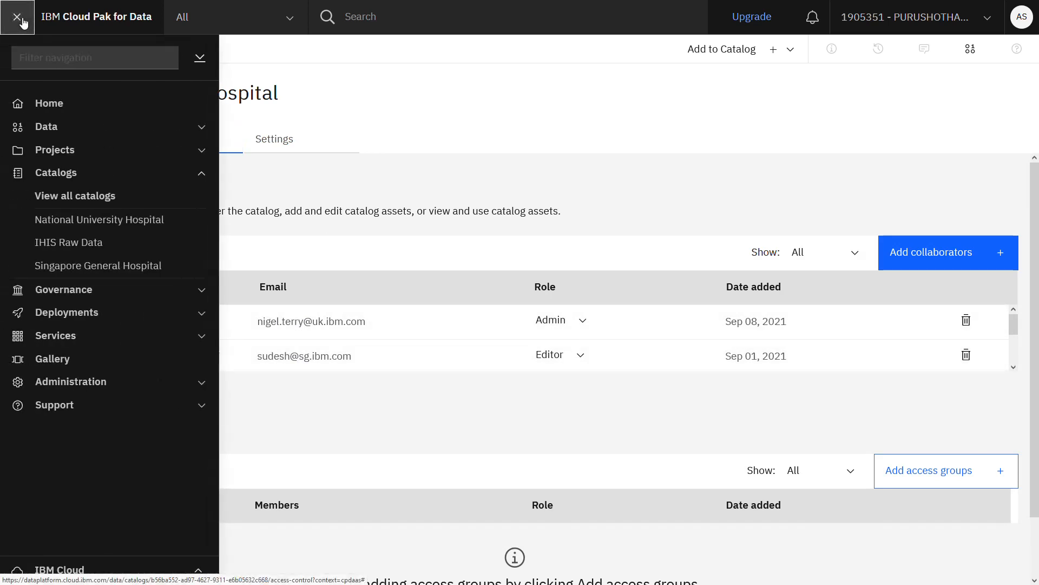
pyautogui.click(72, 173)
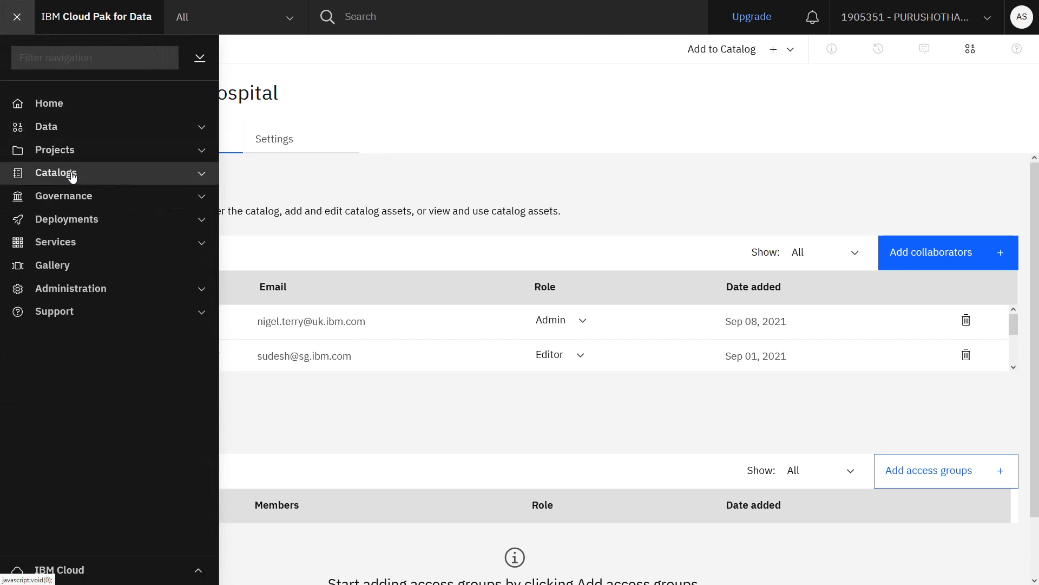
pyautogui.click(74, 203)
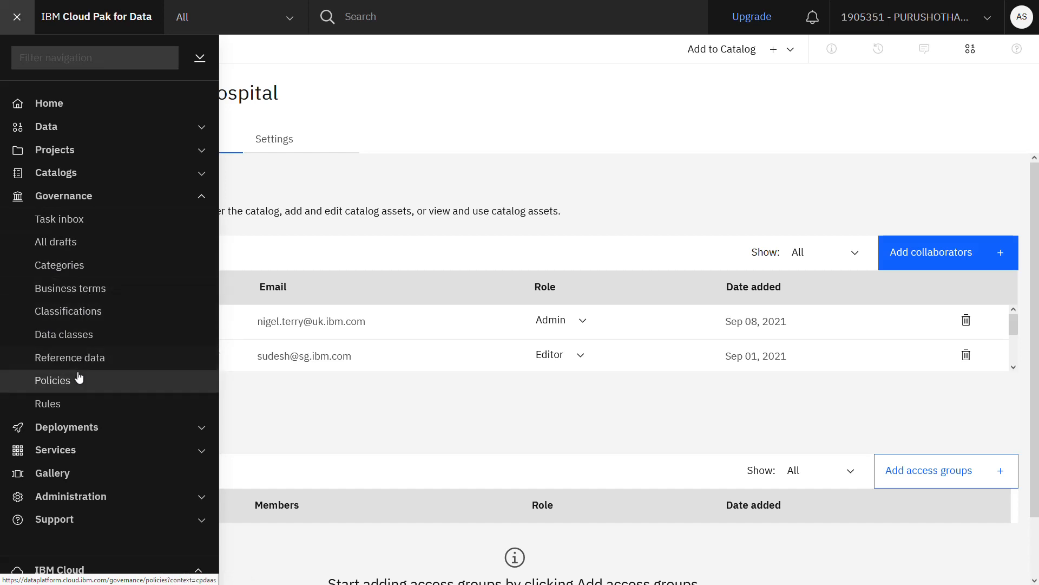
pyautogui.click(109, 291)
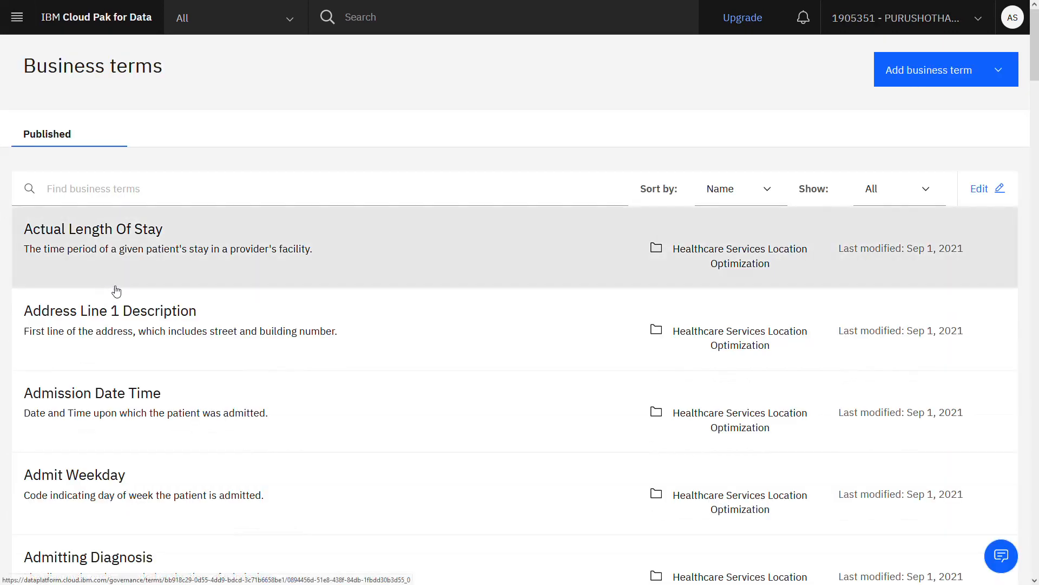
# - View the options for adding business terms, including the CSV file import dialog, without importing anything
pyautogui.click(883, 76)
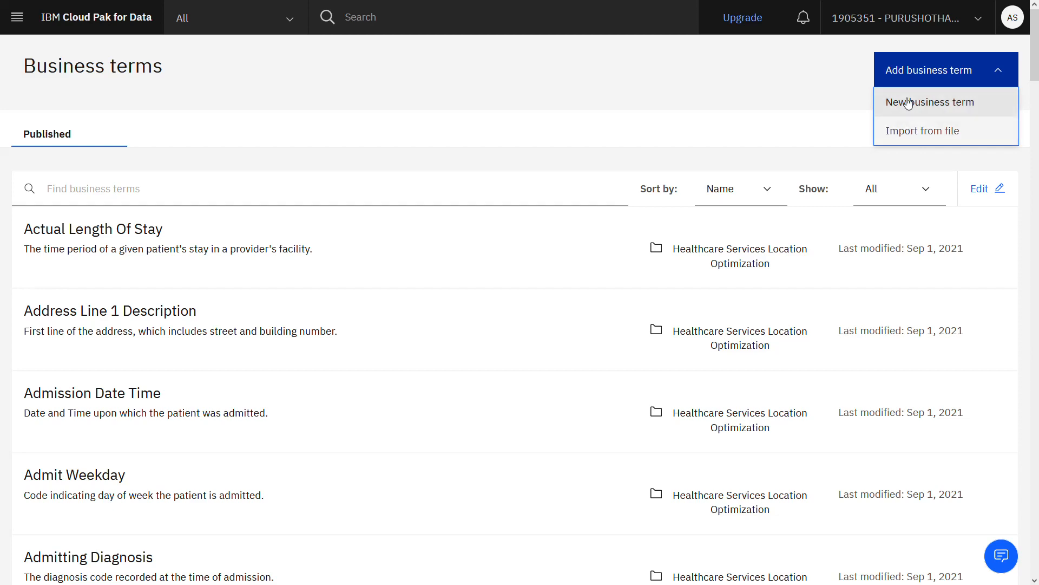
pyautogui.click(907, 132)
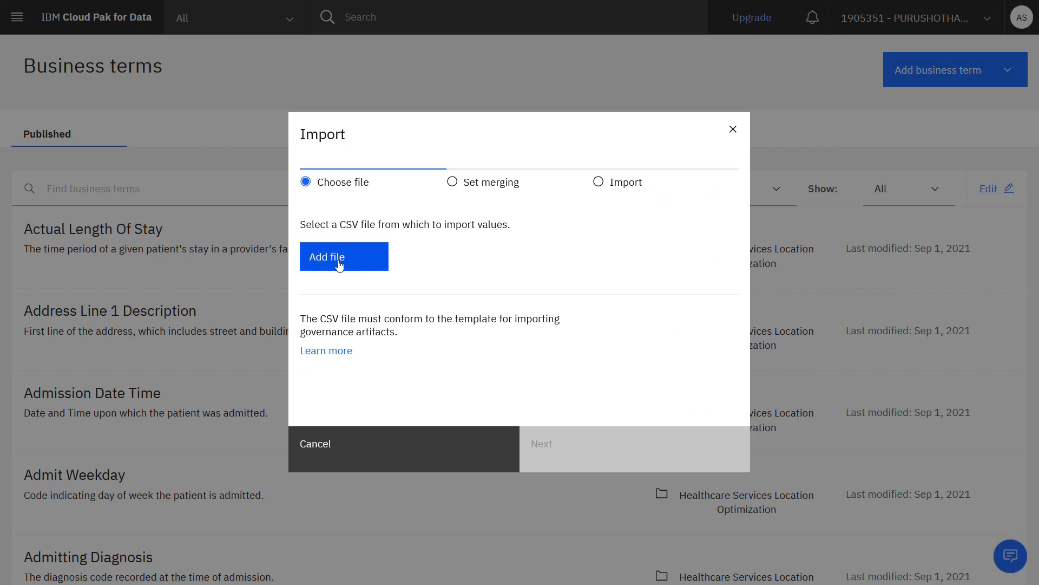
pyautogui.click(413, 459)
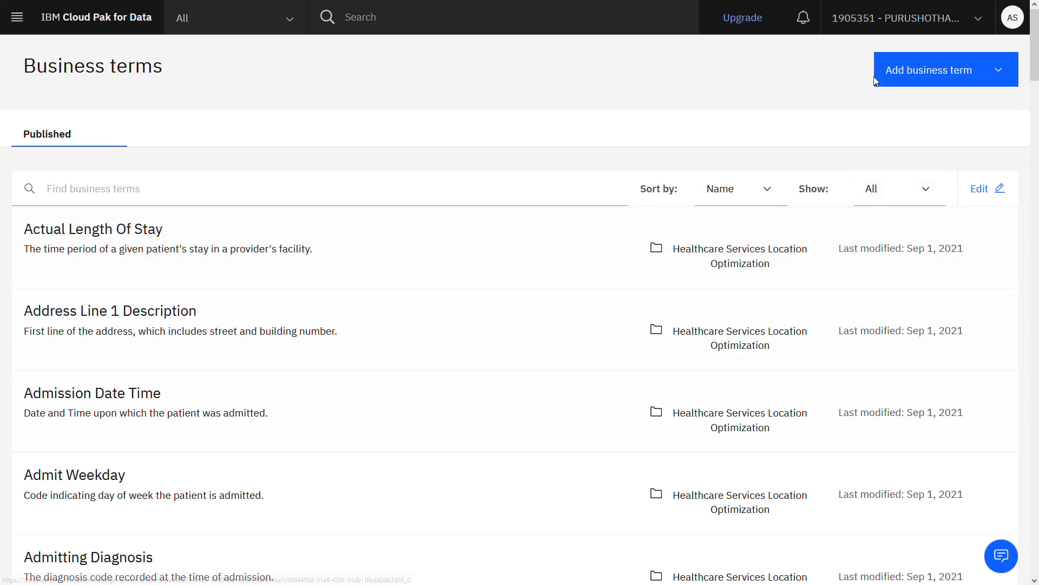
pyautogui.click(893, 75)
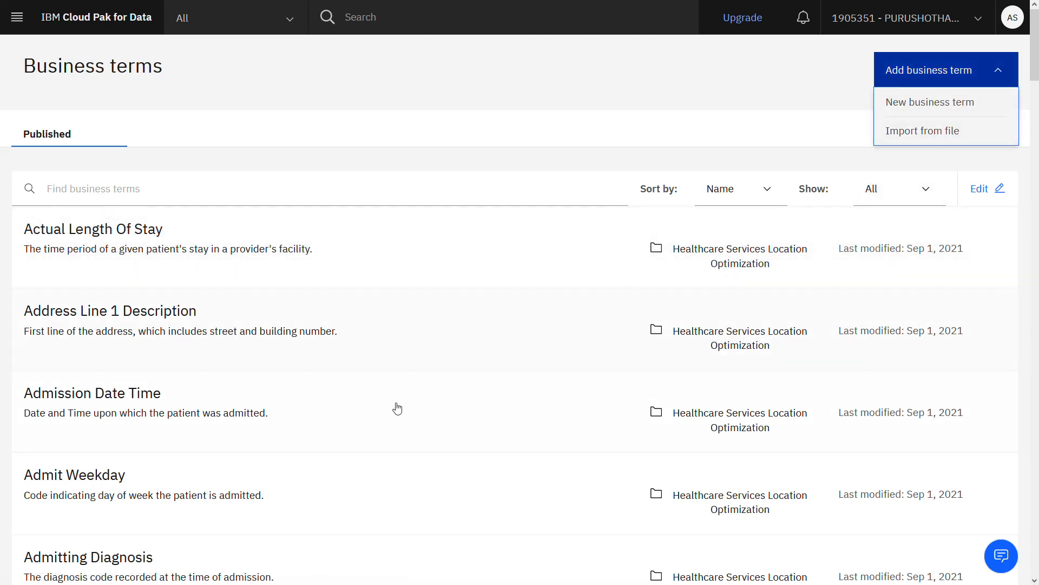
# - Look through the published business terms and search them for "patient"
pyautogui.scroll(-5, 355, 353)
pyautogui.scroll(5, 355, 353)
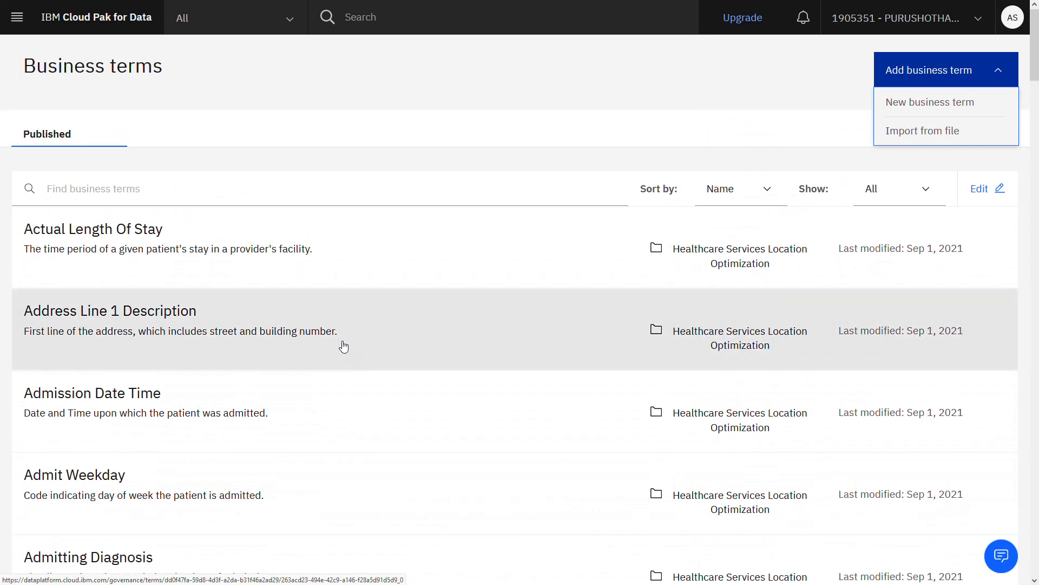
pyautogui.click(253, 198)
pyautogui.write('pa')
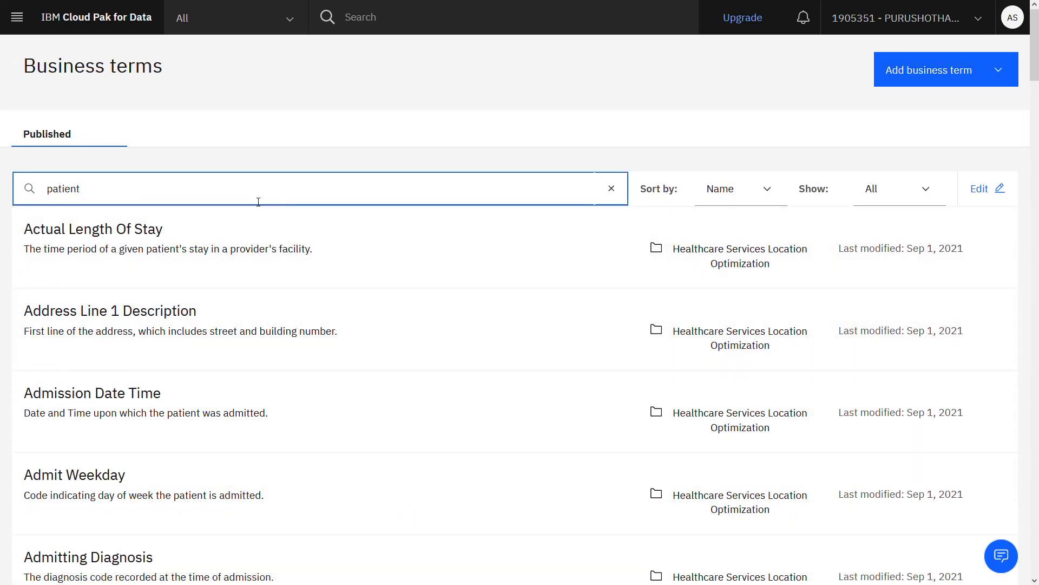
pyautogui.write('tient')
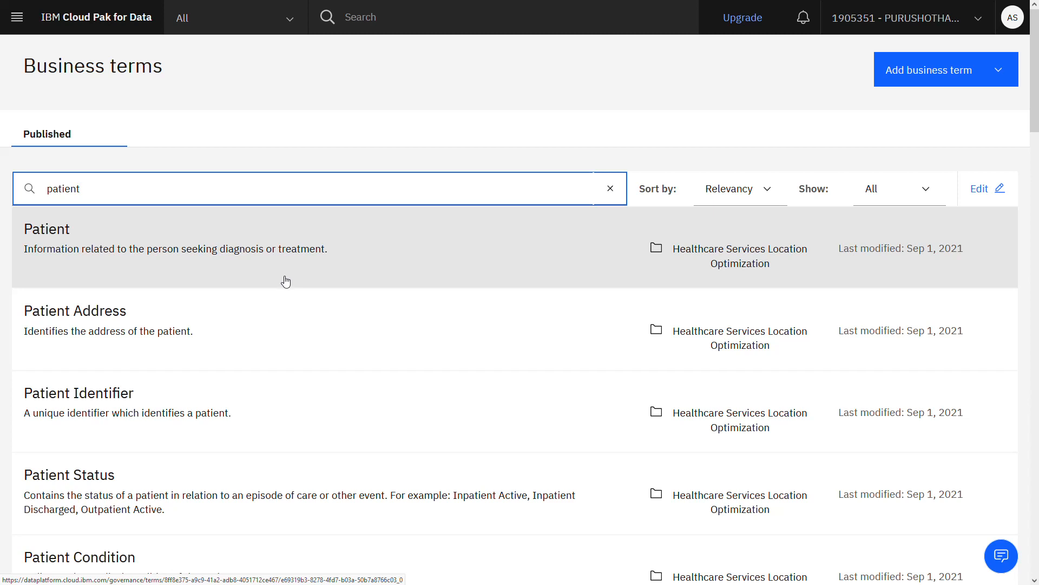
# - Search the governance data classes for "nric" and open the NRIC data class
pyautogui.click(22, 22)
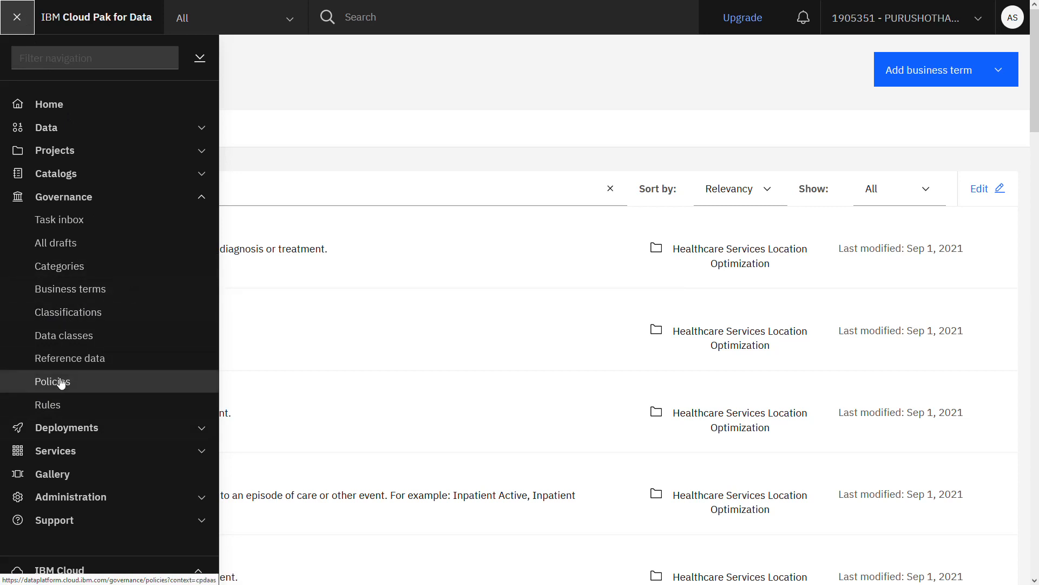
pyautogui.click(81, 337)
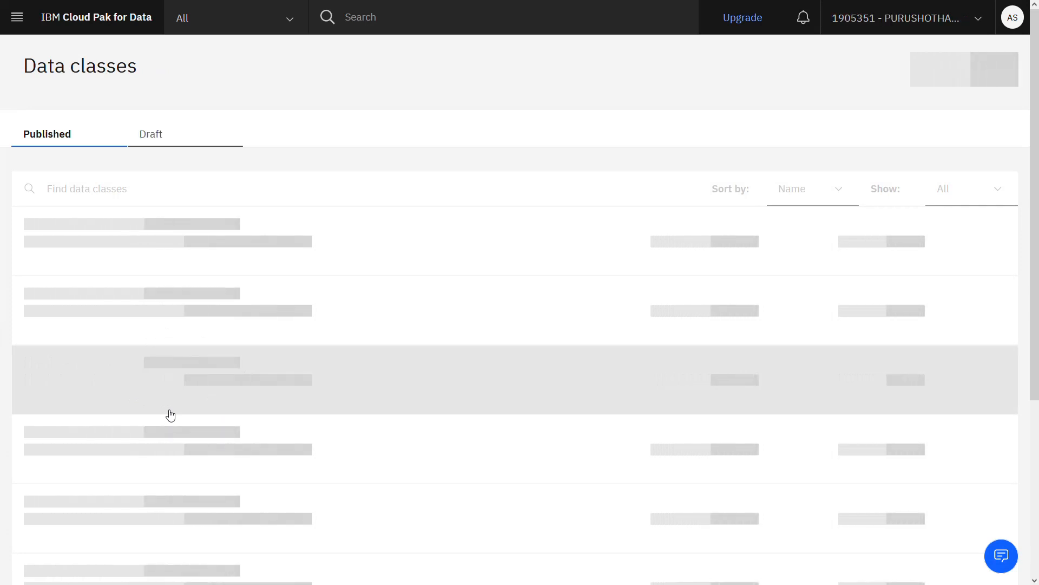
pyautogui.click(153, 190)
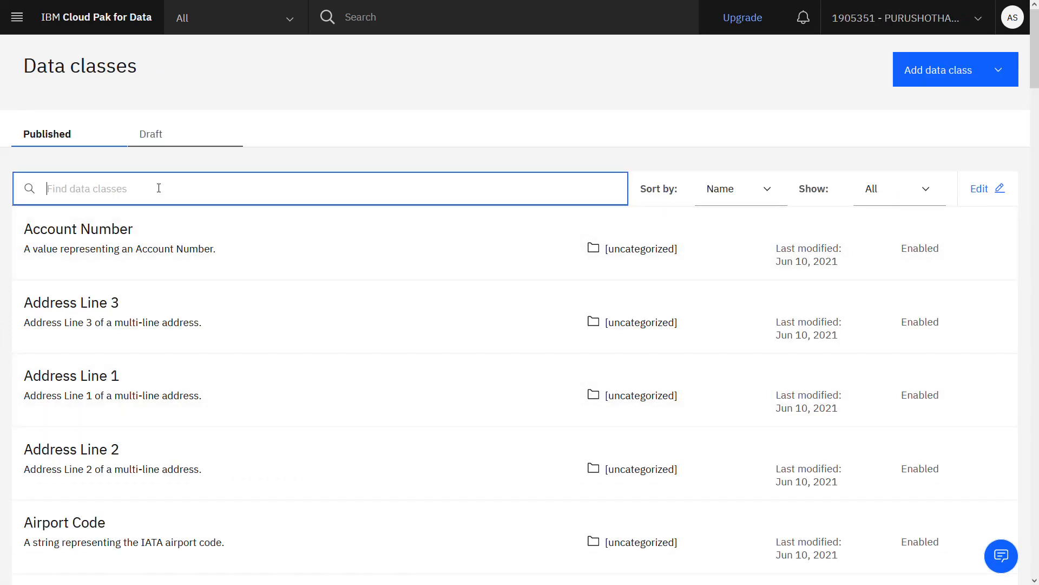
pyautogui.write('nric')
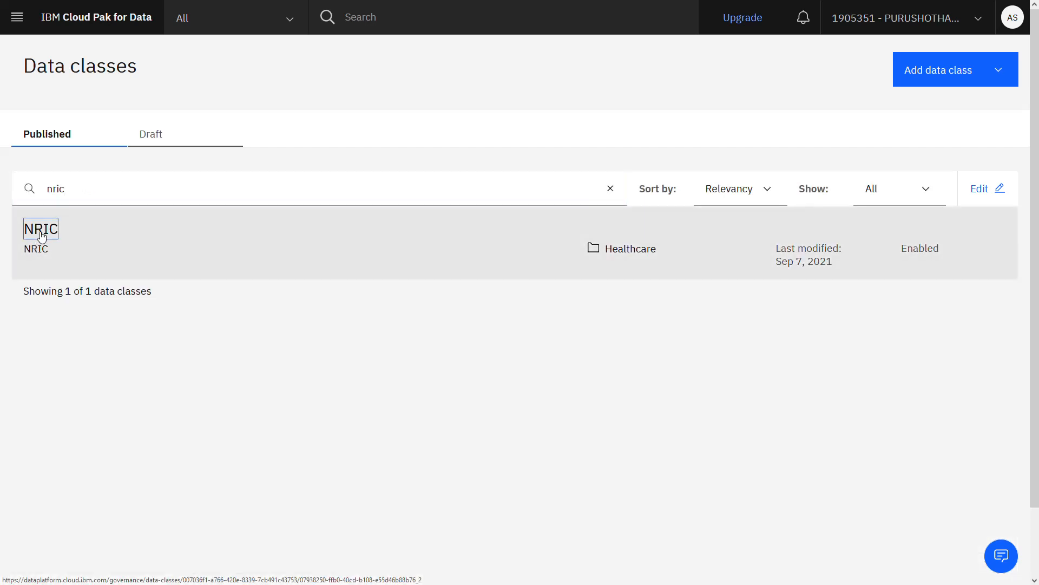
pyautogui.click(42, 237)
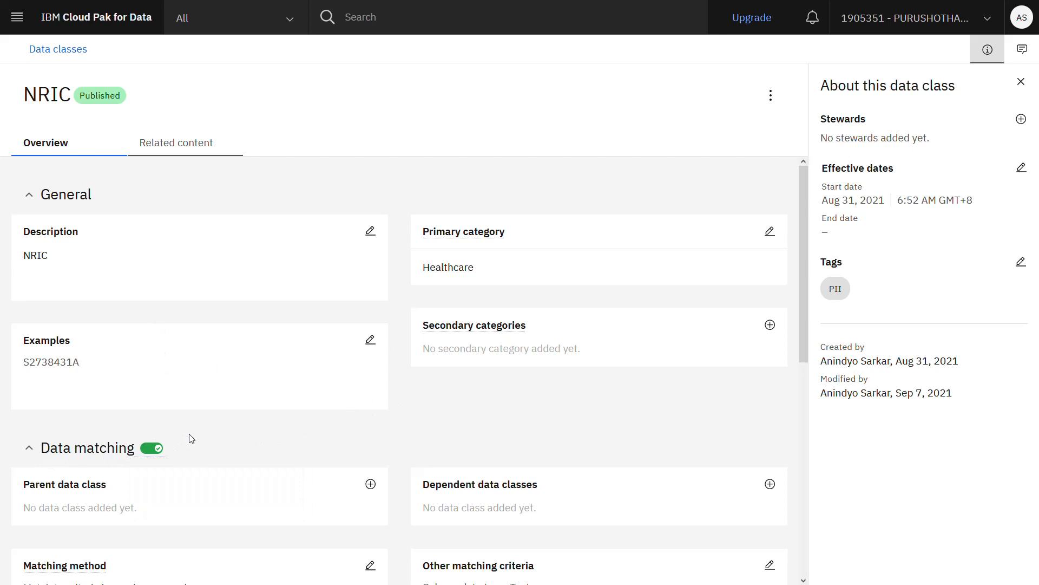
# - Examine the NRIC data class's matching method and the parts of its regular expression
pyautogui.scroll(-4, 190, 437)
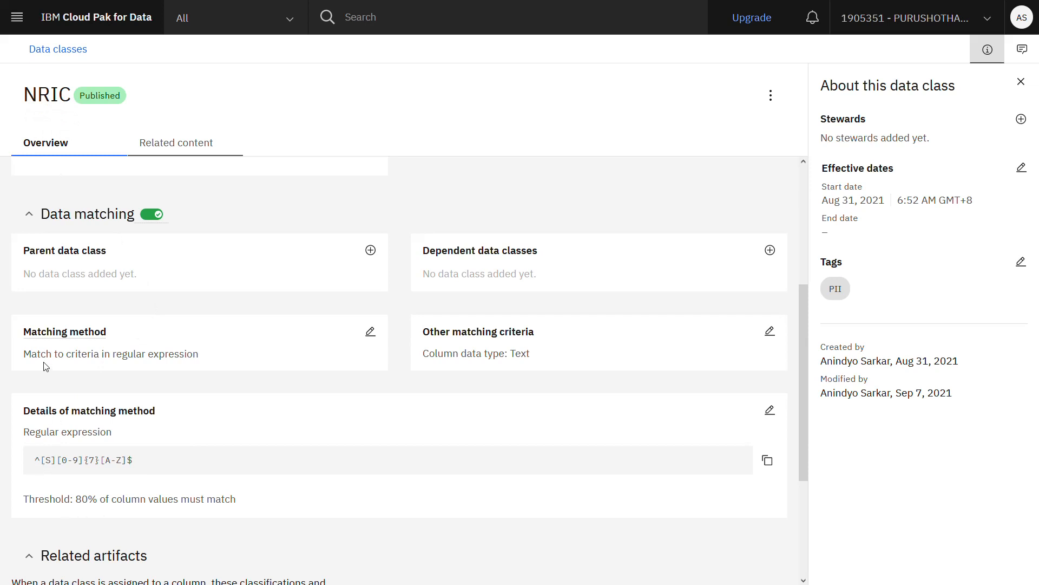
pyautogui.doubleClick(50, 463)
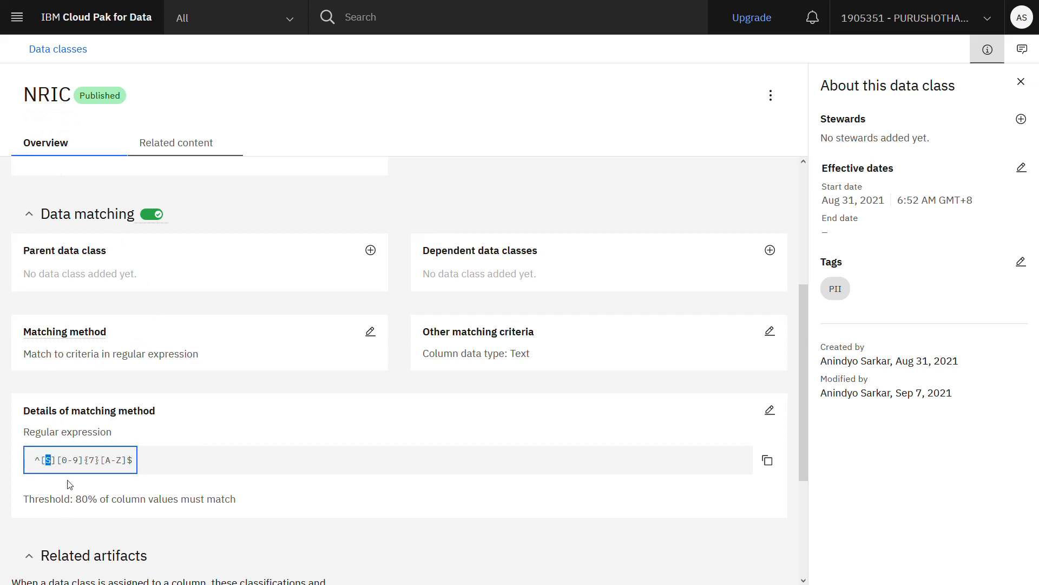
pyautogui.moveTo(64, 463); pyautogui.dragTo(127, 466)
pyautogui.click(202, 461)
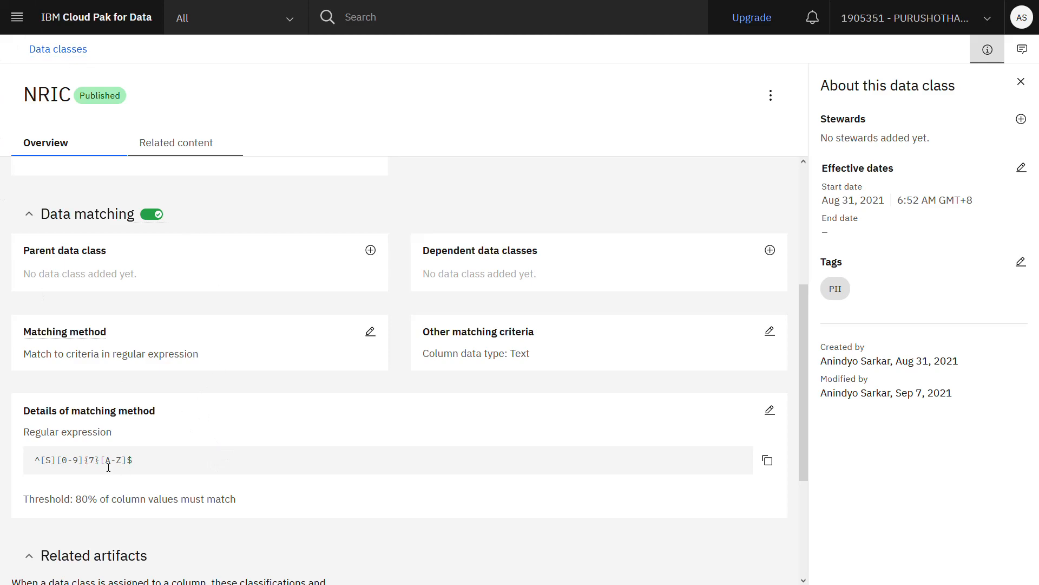
# - Review the available matching methods for the NRIC data class and leave the data matching settings without saving
pyautogui.click(370, 331)
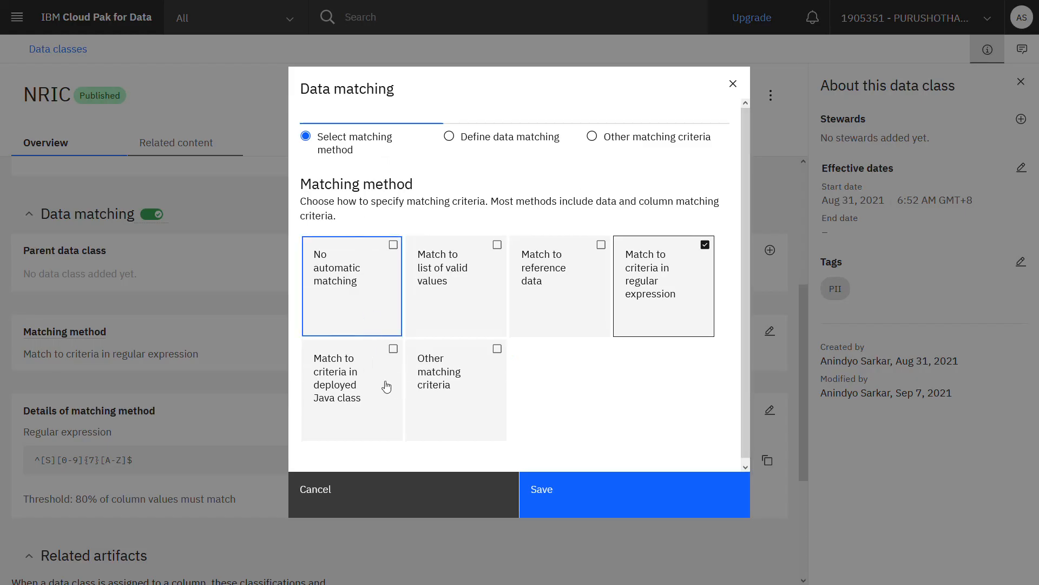
pyautogui.click(484, 267)
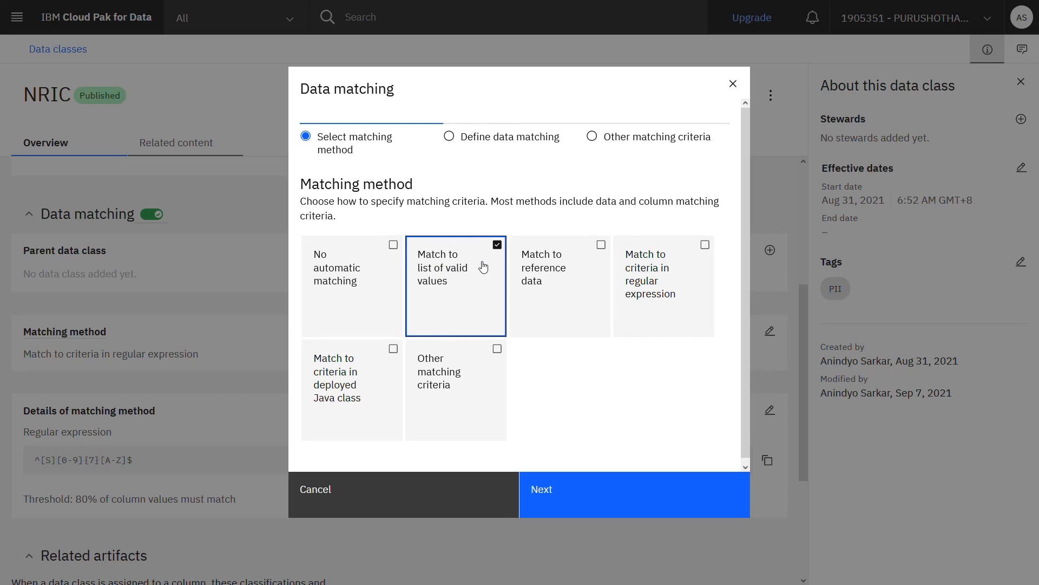
pyautogui.click(600, 246)
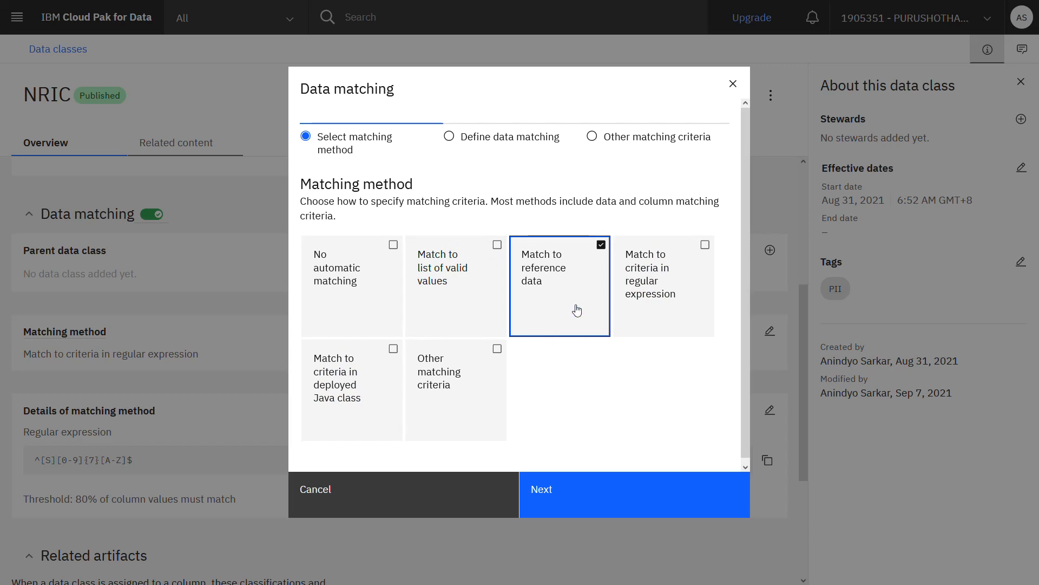
pyautogui.click(642, 289)
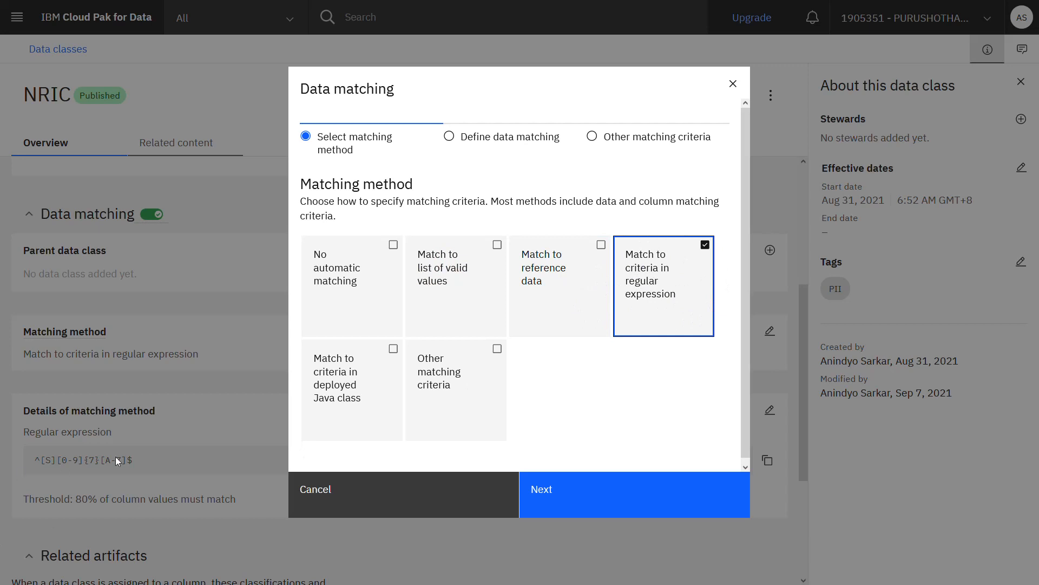
pyautogui.click(390, 382)
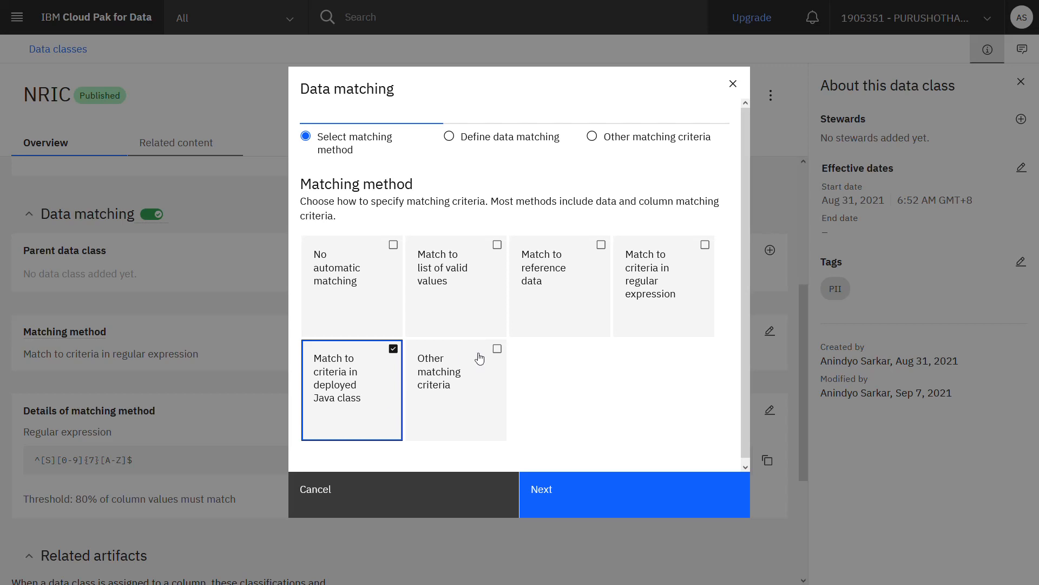
pyautogui.click(456, 380)
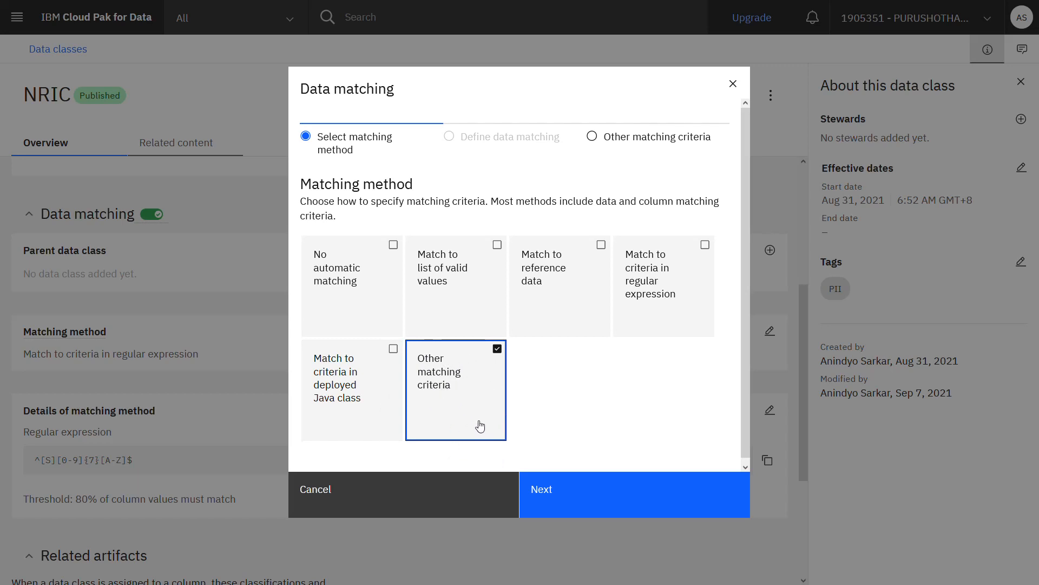
pyautogui.click(382, 492)
pyautogui.scroll(-3, 309, 431)
pyautogui.scroll(6, 309, 432)
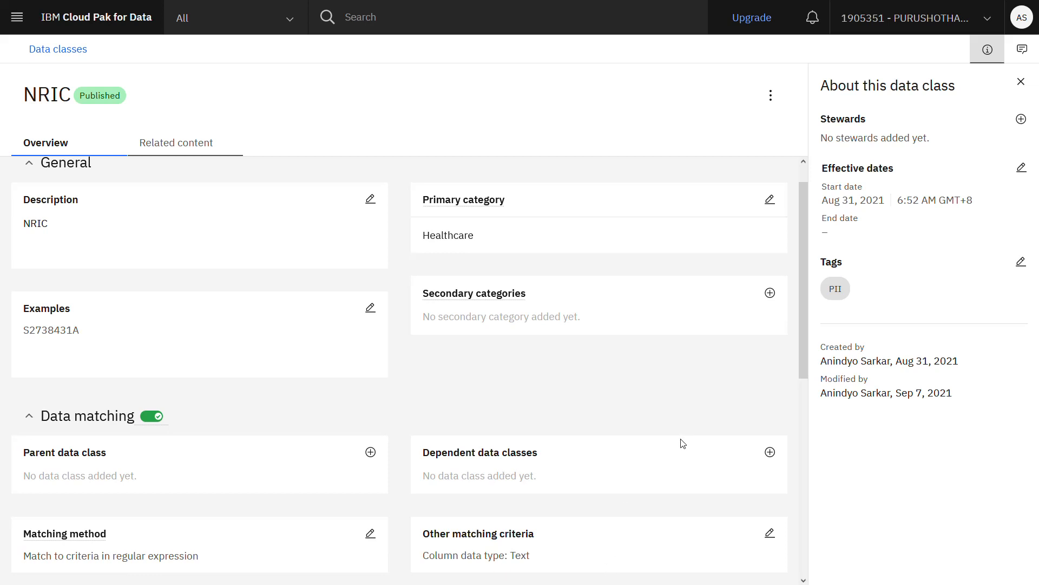
# - Go to the governance policies and open the Personal Identifiable Information Policy
pyautogui.moveTo(53, 36)
pyautogui.click(17, 17)
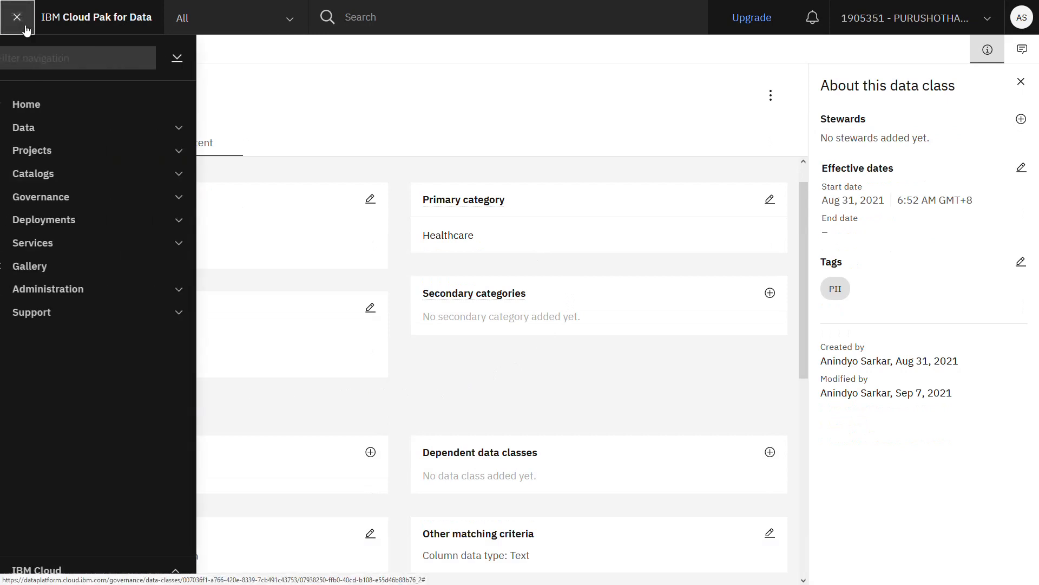
pyautogui.click(68, 198)
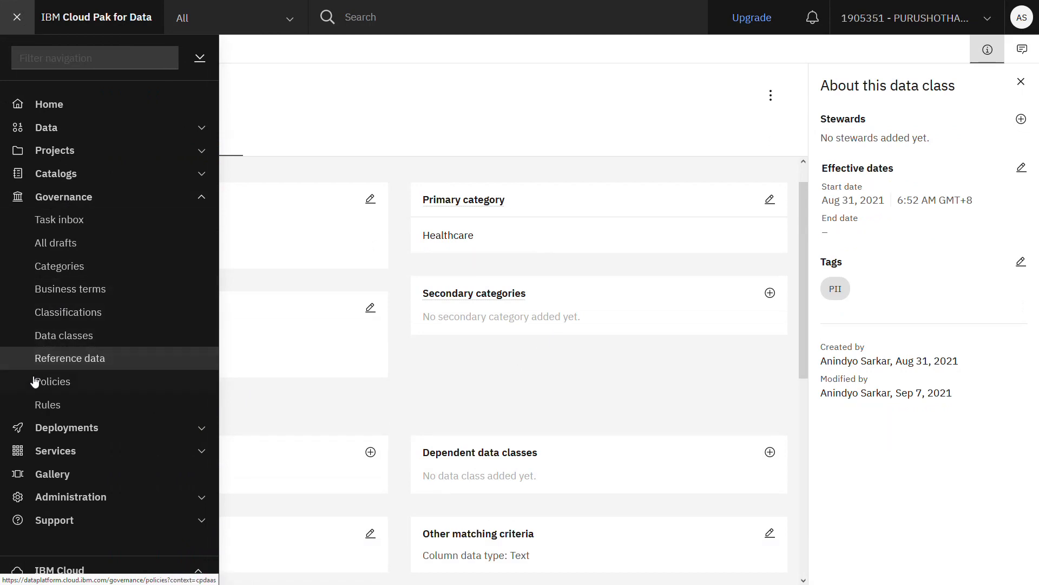
pyautogui.click(78, 388)
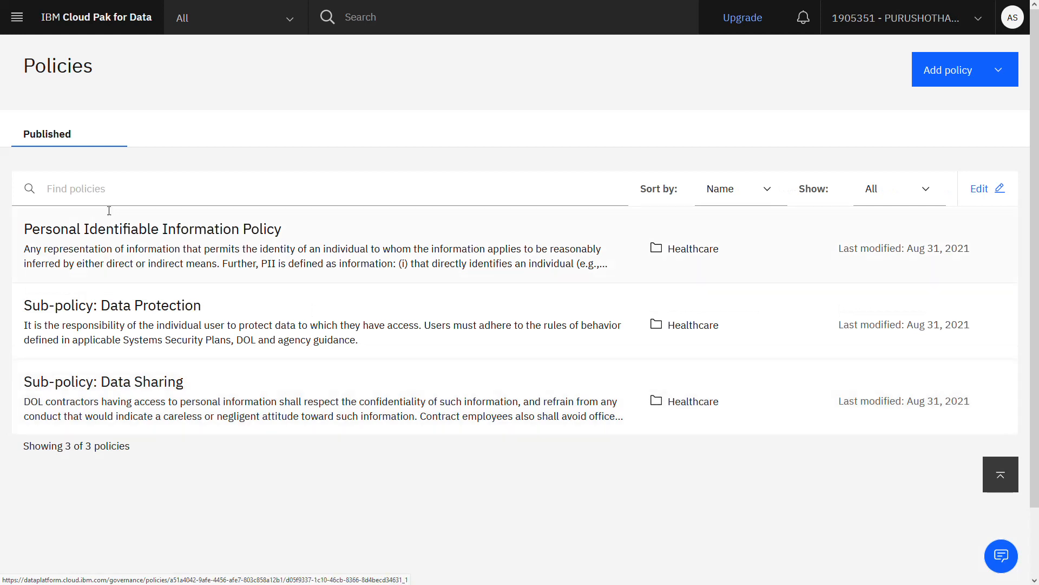
pyautogui.click(204, 238)
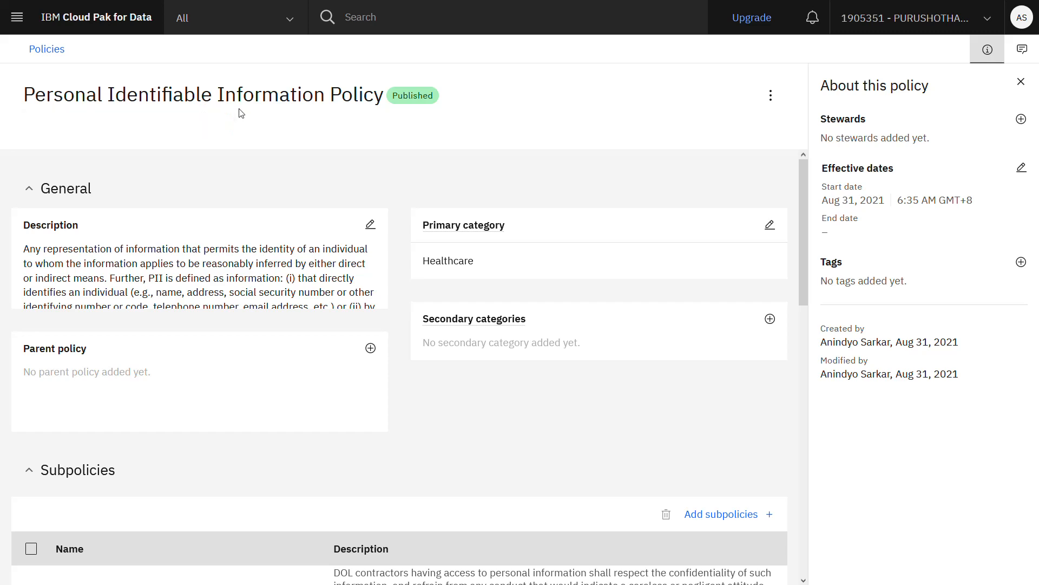
# - Look through the policy's description, subpolicies, rules and data protection rules
pyautogui.scroll(-4, 271, 231)
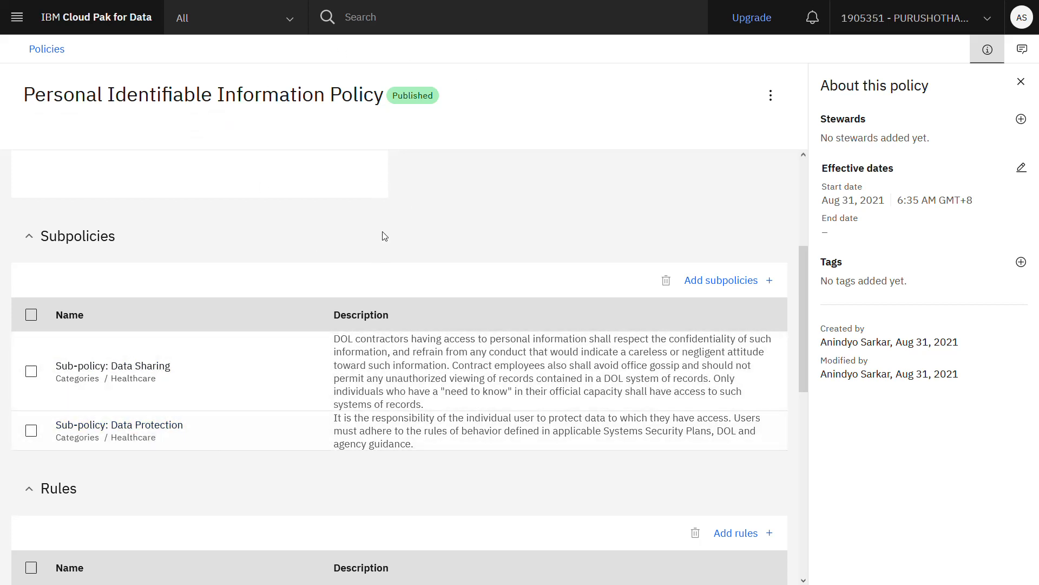
pyautogui.scroll(4, 229, 302)
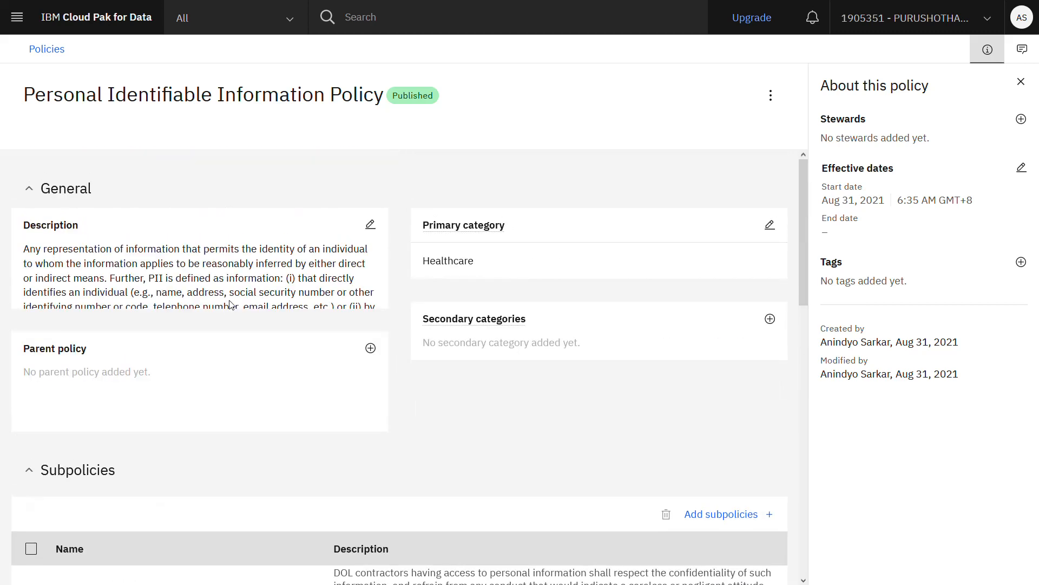
pyautogui.scroll(-8, 304, 376)
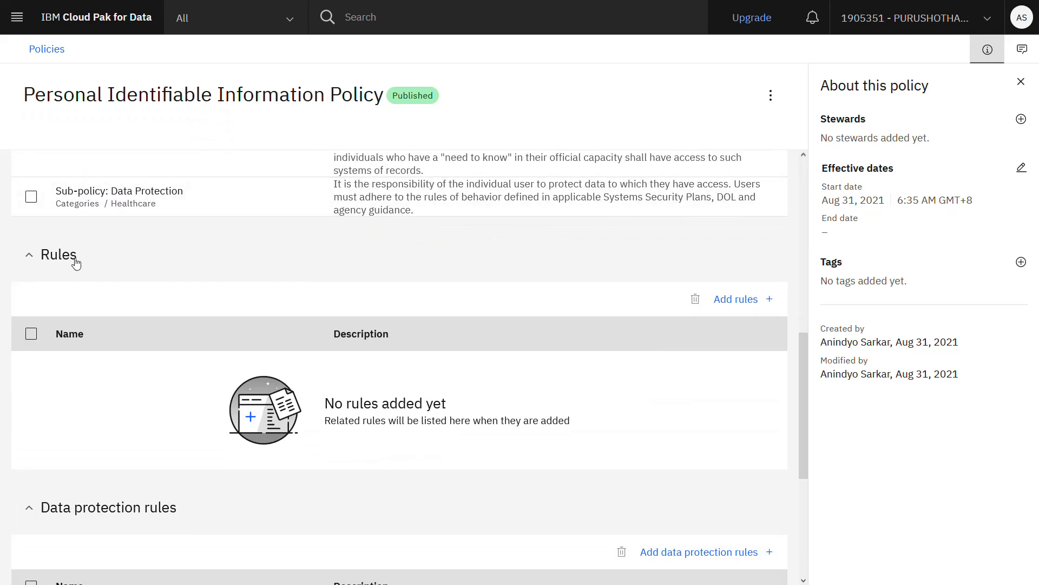
pyautogui.scroll(-3, 142, 302)
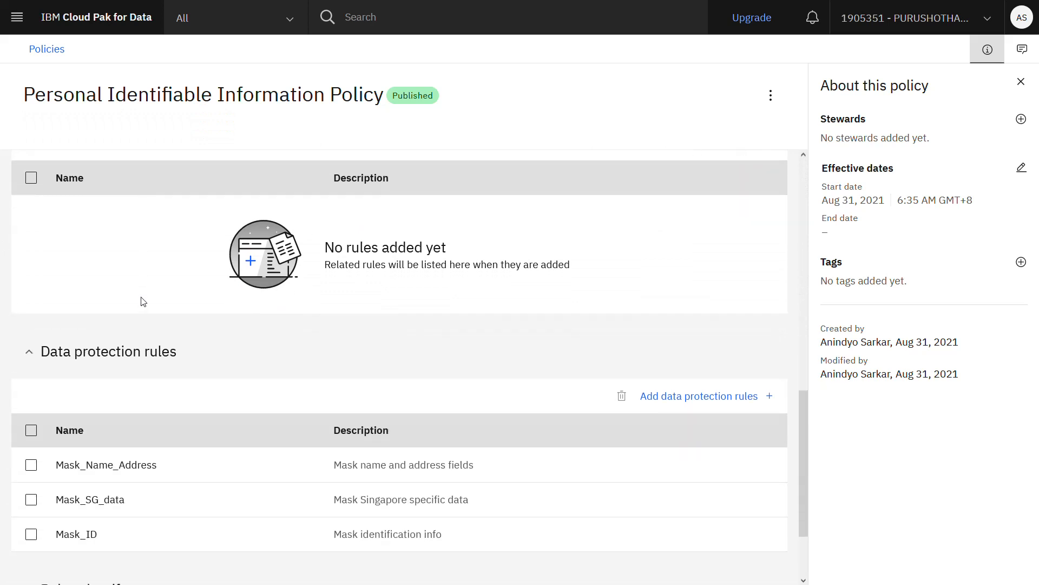
pyautogui.scroll(-2, 87, 306)
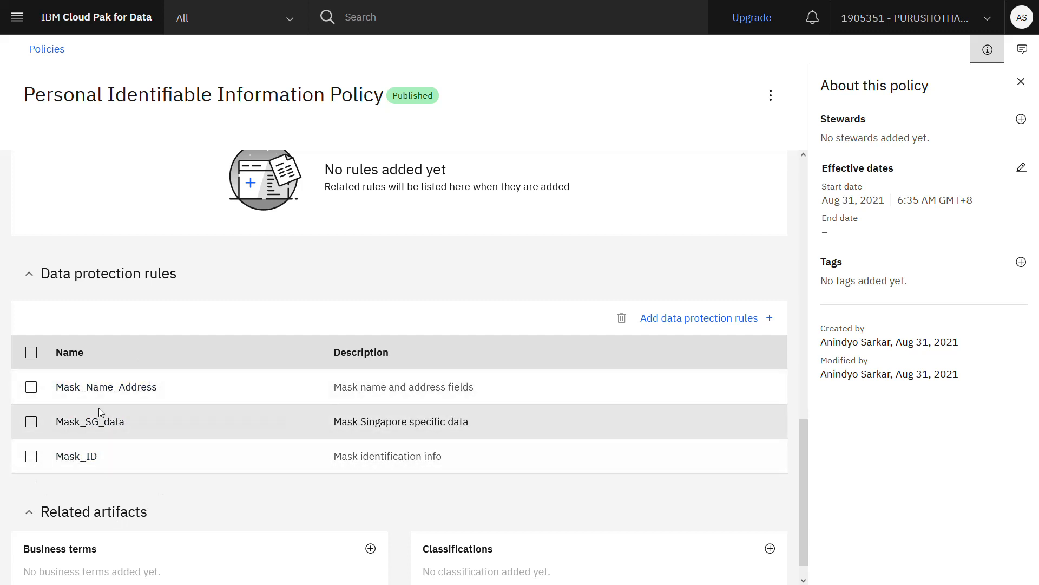
# - Open the Mask_Name_Address data protection rule and examine its data class condition and obfuscation action
pyautogui.click(115, 388)
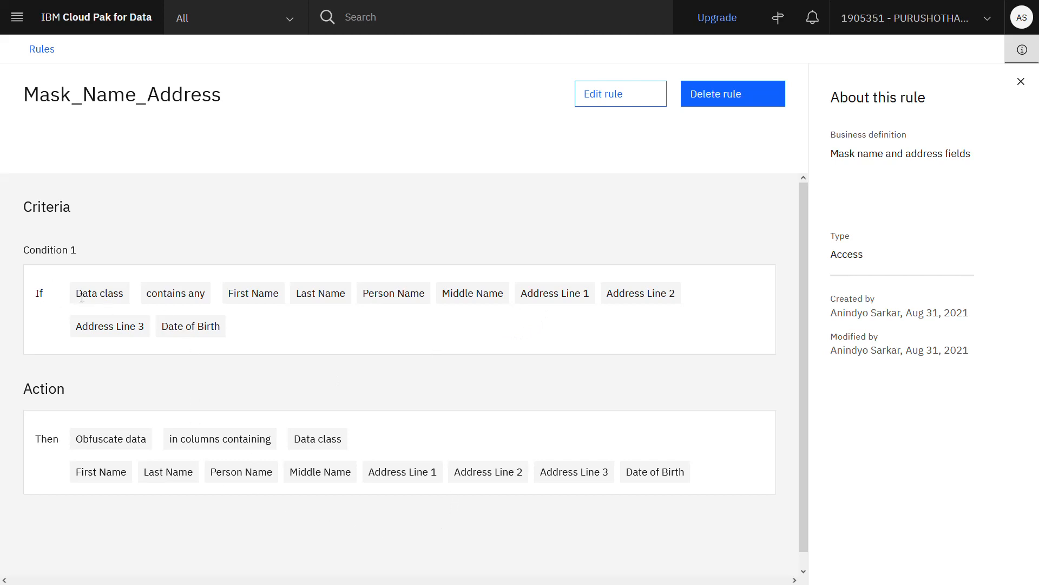
pyautogui.moveTo(82, 297); pyautogui.dragTo(127, 295)
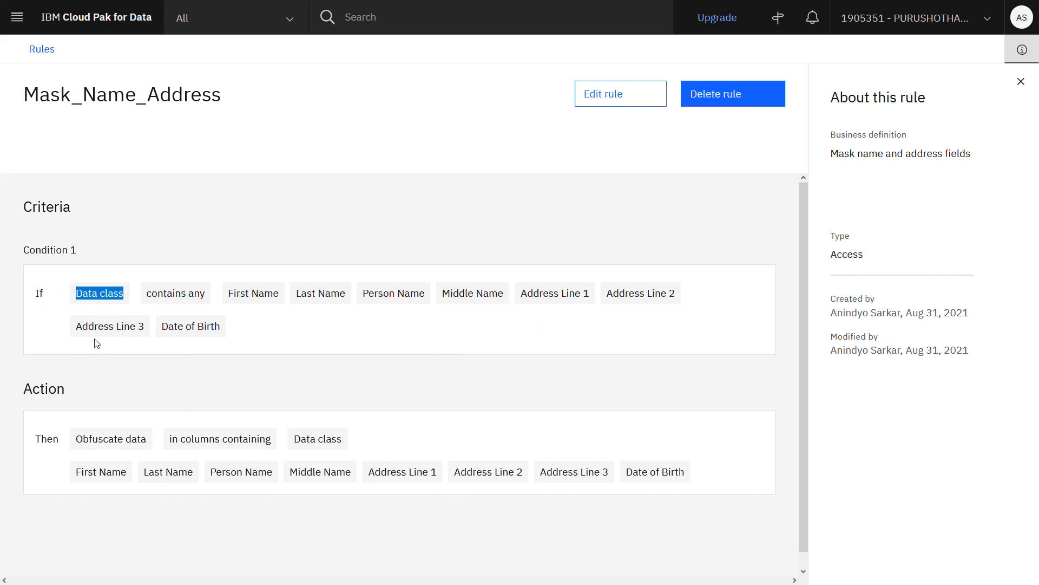
pyautogui.click(311, 329)
pyautogui.doubleClick(93, 294)
pyautogui.moveTo(82, 443); pyautogui.dragTo(142, 444)
pyautogui.click(146, 447)
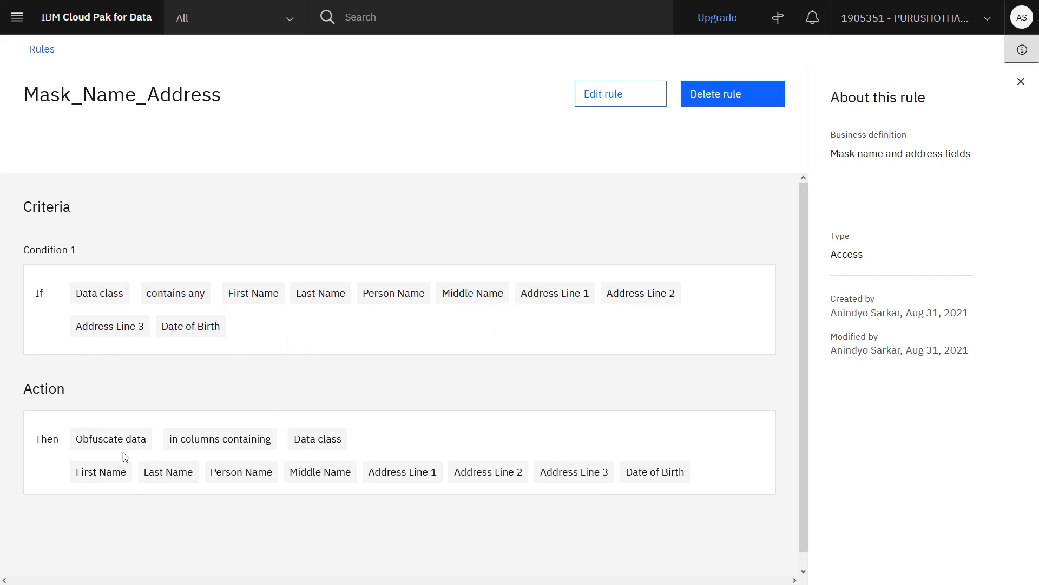
pyautogui.moveTo(75, 439); pyautogui.dragTo(147, 450)
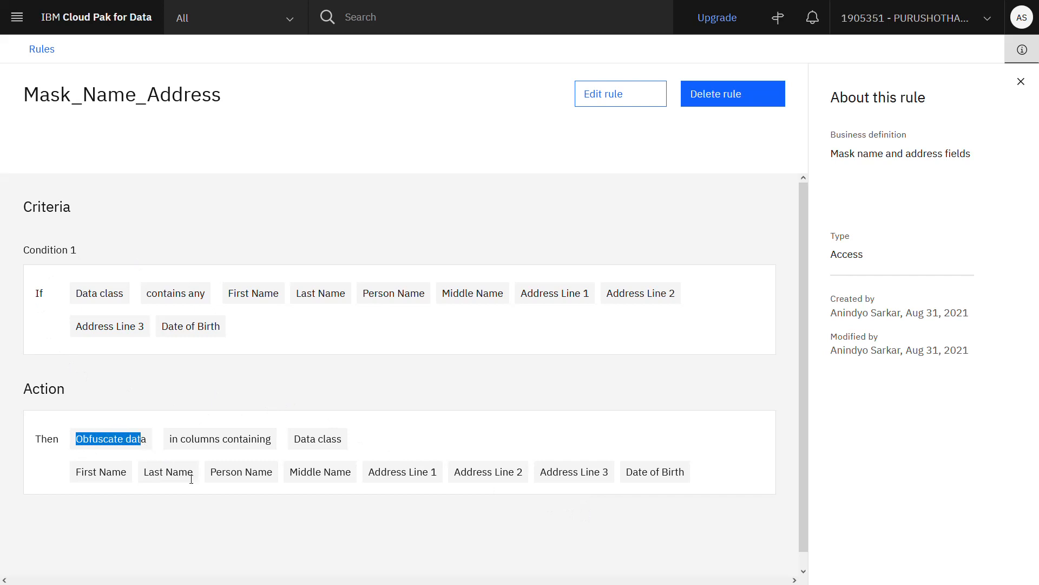
# - Open the Mask_ID rule from the list of published rules and examine its substitution action
pyautogui.click(44, 57)
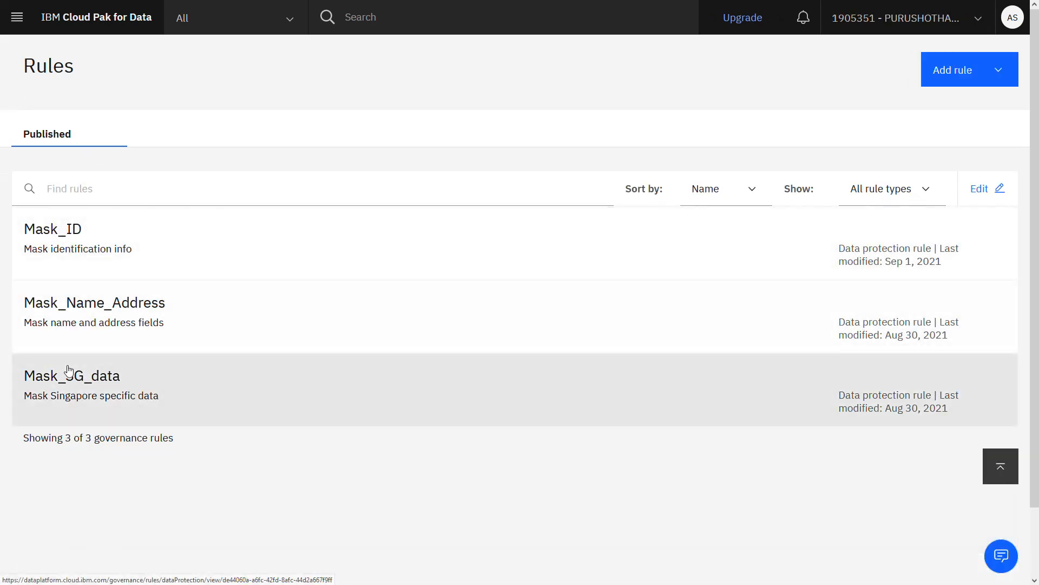
pyautogui.click(48, 230)
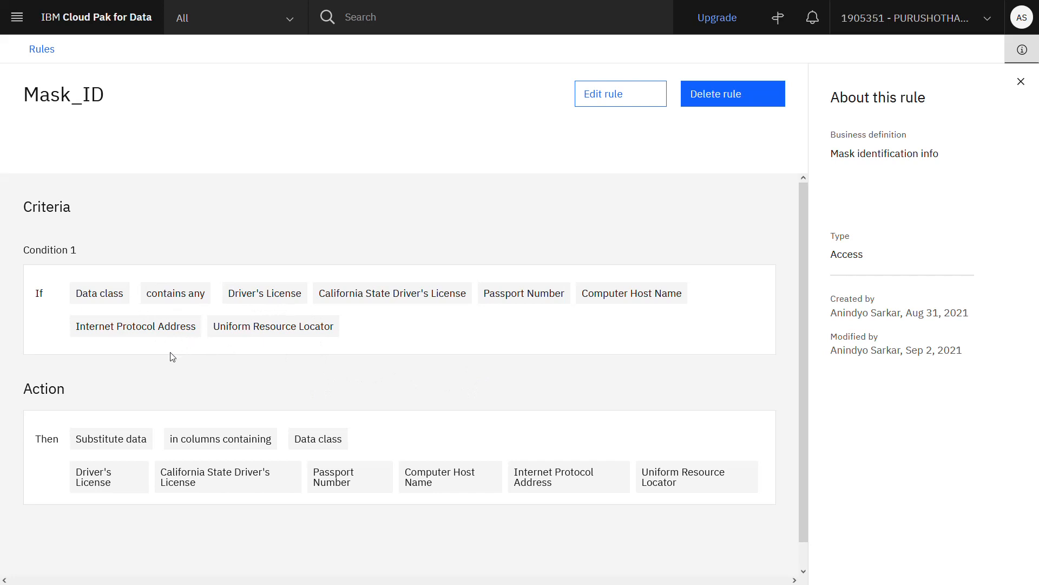
pyautogui.moveTo(81, 443); pyautogui.dragTo(153, 443)
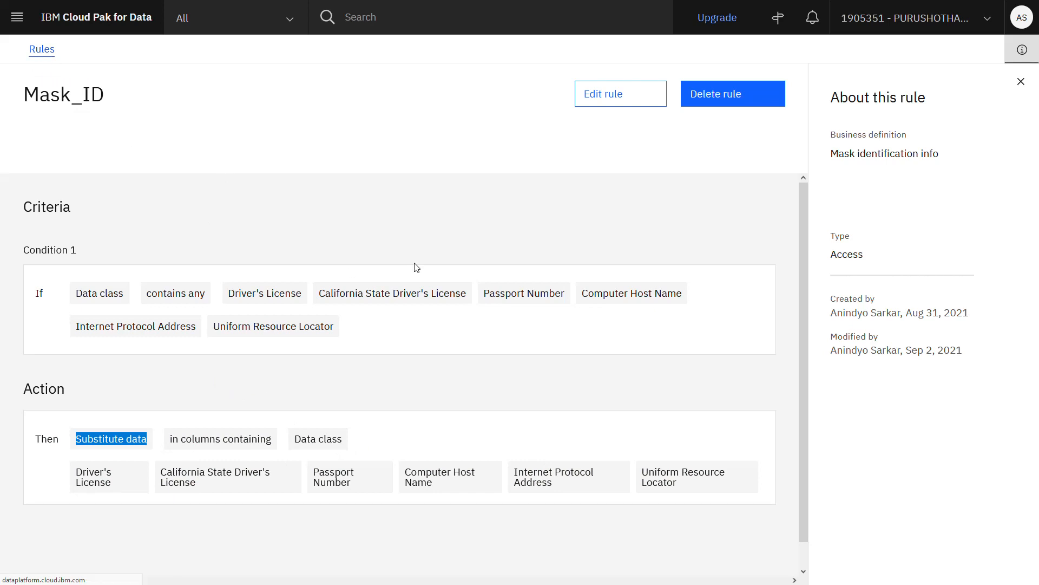
# - Start a new data protection rule from the rules list and name it Mask_SSN
pyautogui.click(41, 52)
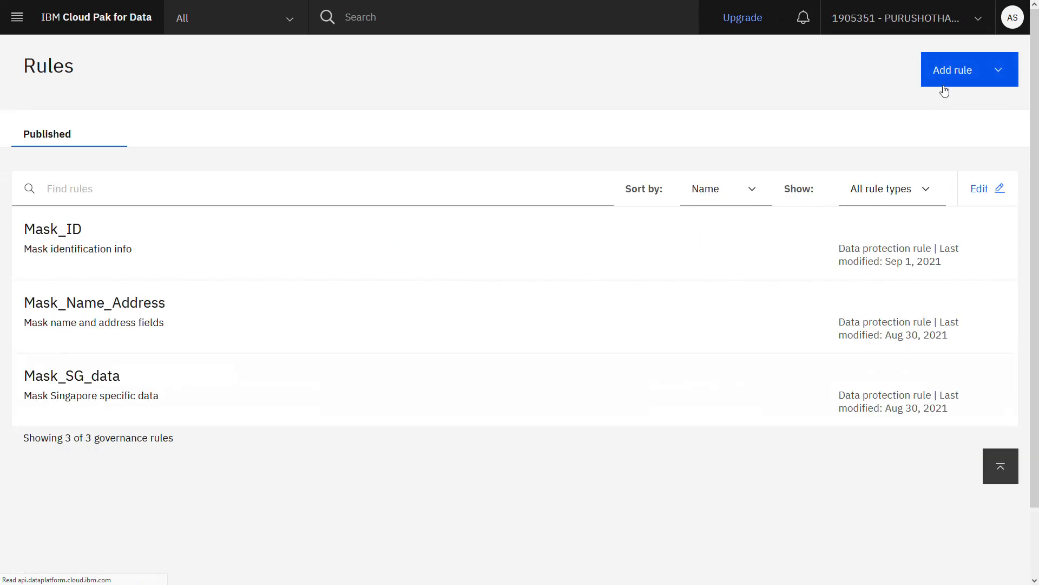
pyautogui.click(944, 83)
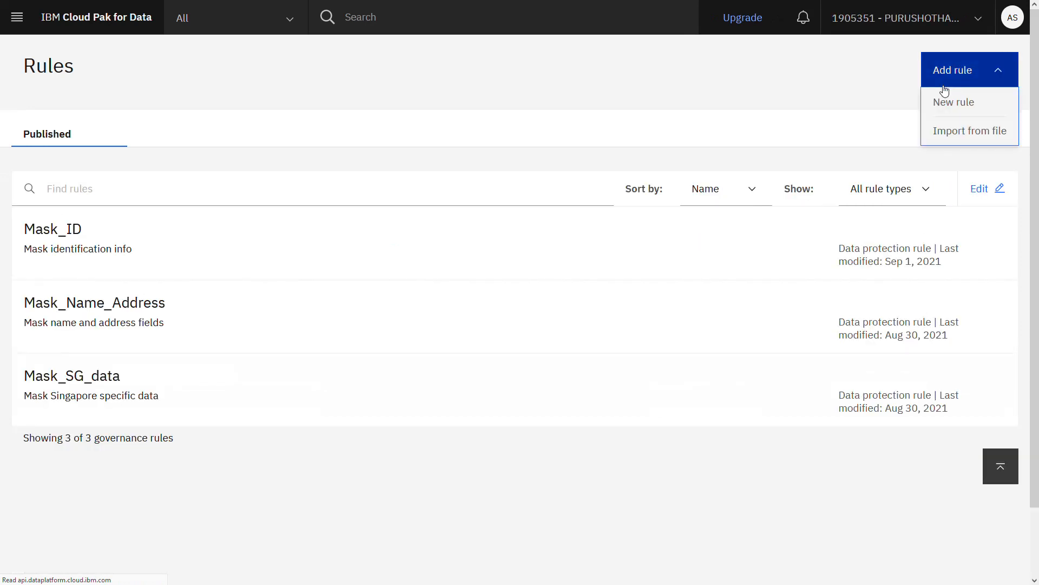
pyautogui.click(946, 103)
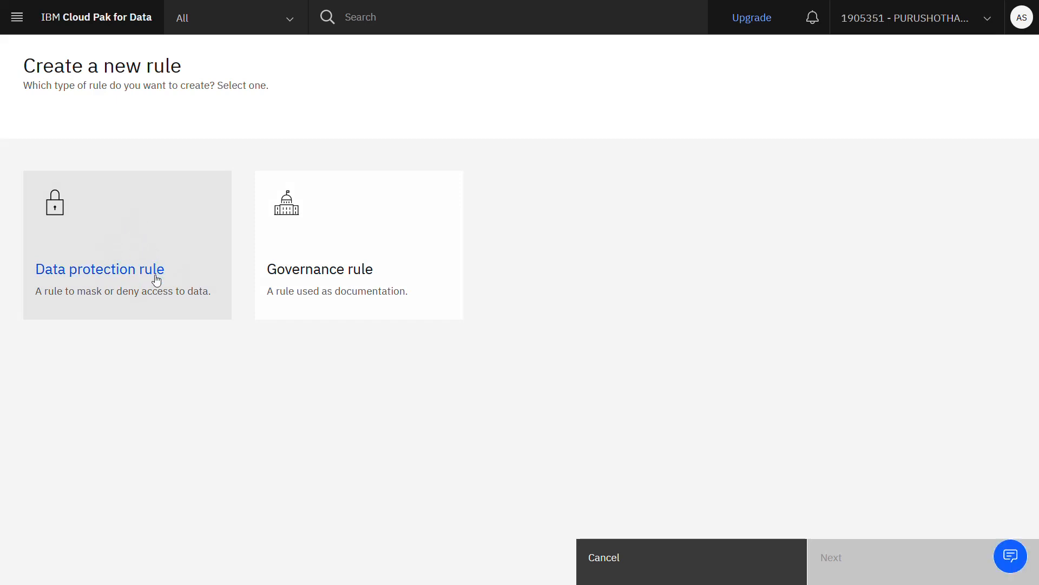
pyautogui.click(132, 277)
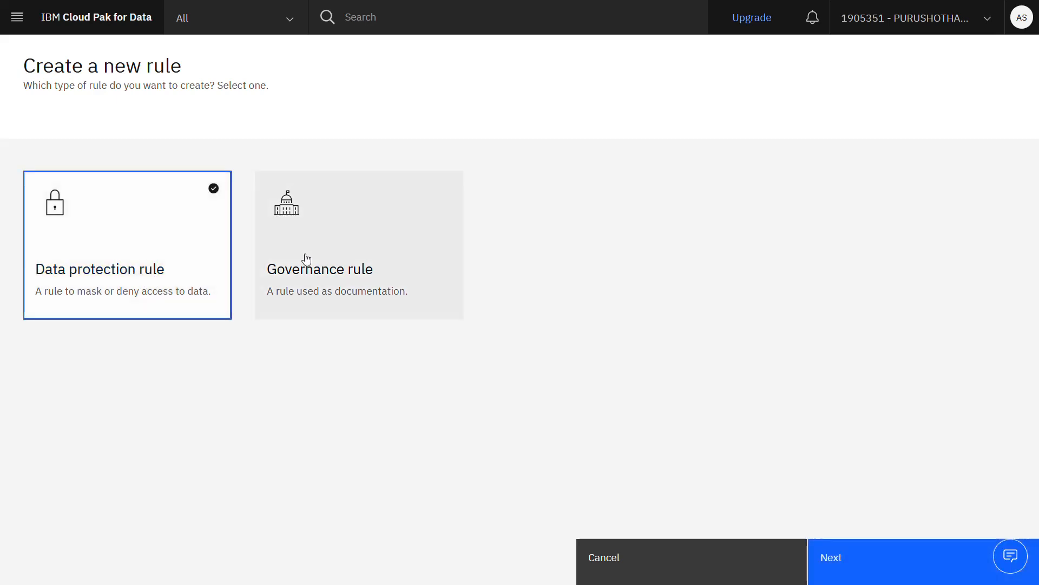
pyautogui.click(921, 557)
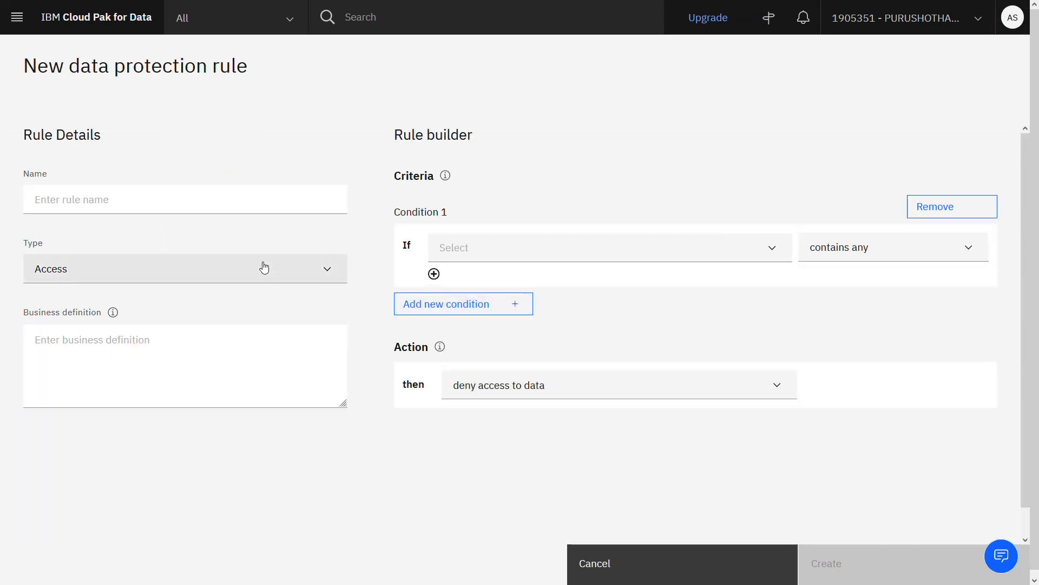
pyautogui.click(267, 203)
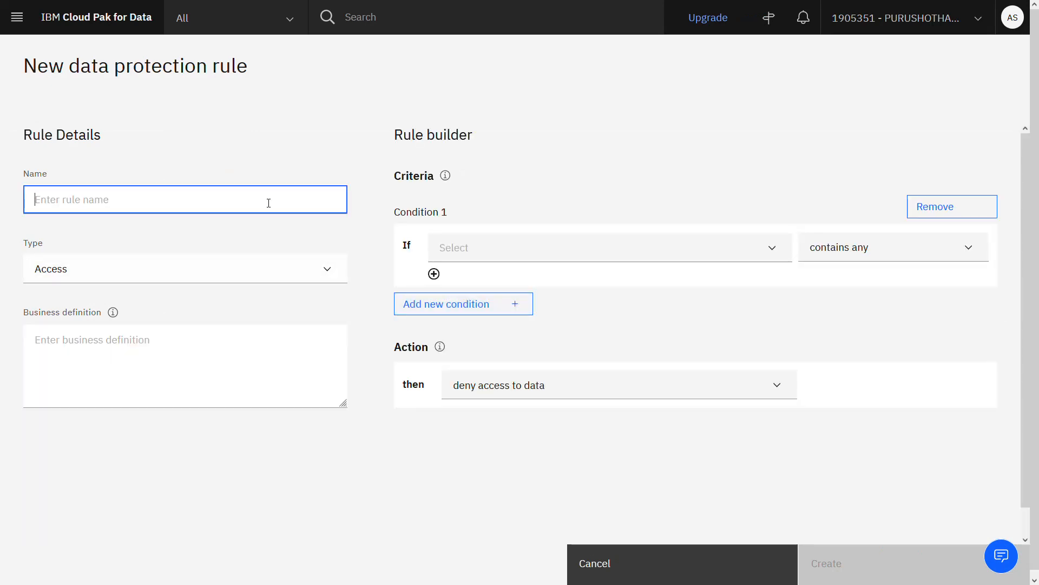
pyautogui.write('Mask_SSN')
# - Set the rule's first condition to match the data class US Social Security Number, found by searching for "social"
pyautogui.click(475, 252)
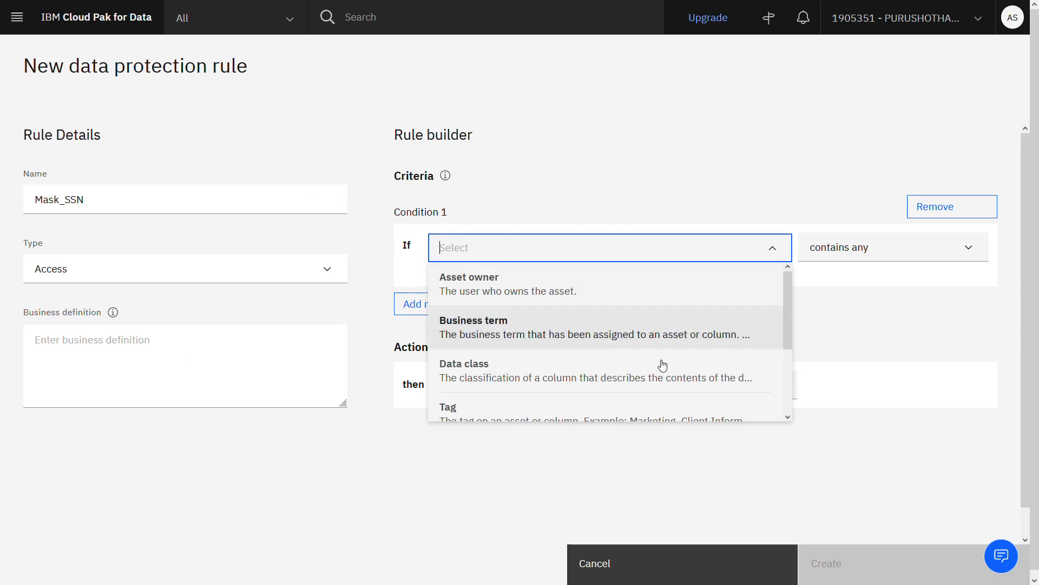
pyautogui.moveTo(785, 281)
pyautogui.mouseDown()
pyautogui.moveTo(799, 353)
pyautogui.moveTo(787, 279)
pyautogui.mouseUp()
pyautogui.scroll(-2, 515, 358)
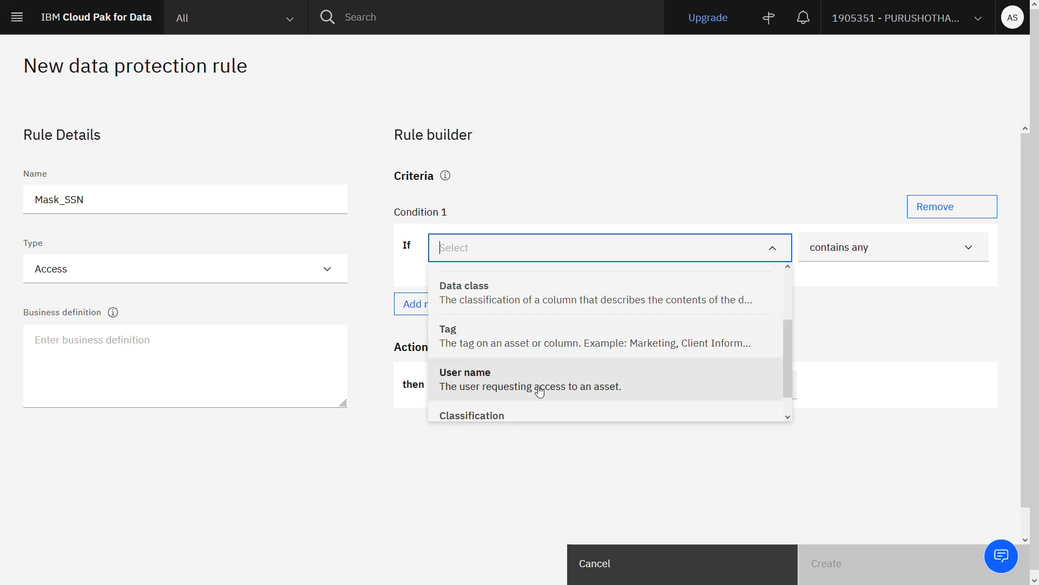
pyautogui.click(540, 299)
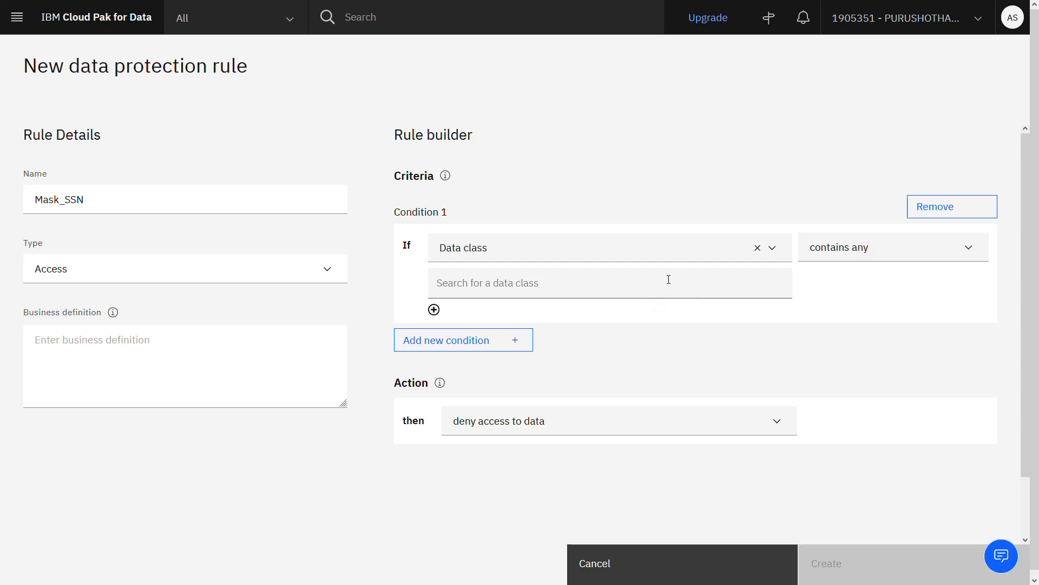
pyautogui.write('social')
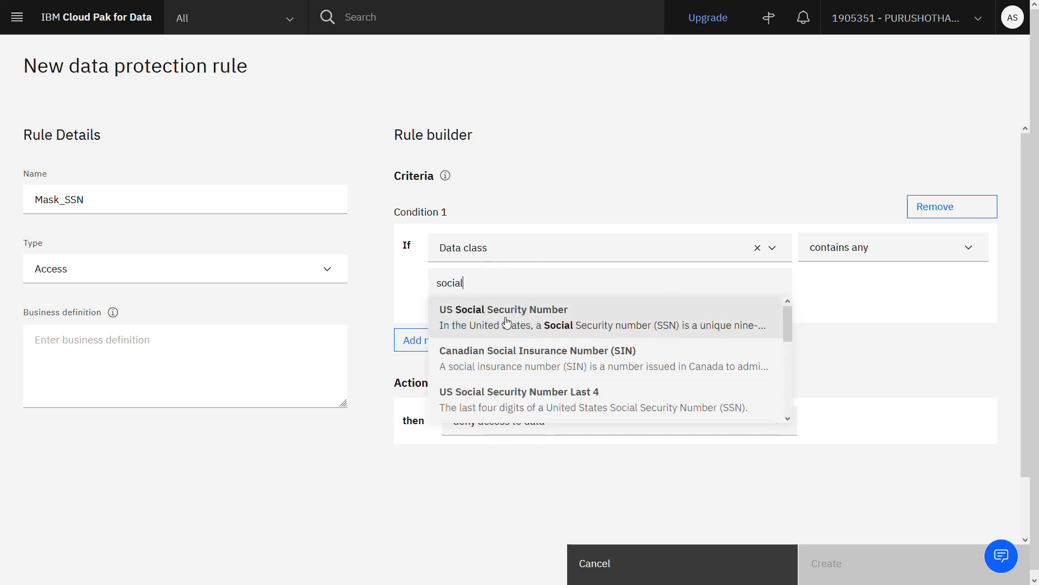
pyautogui.click(507, 322)
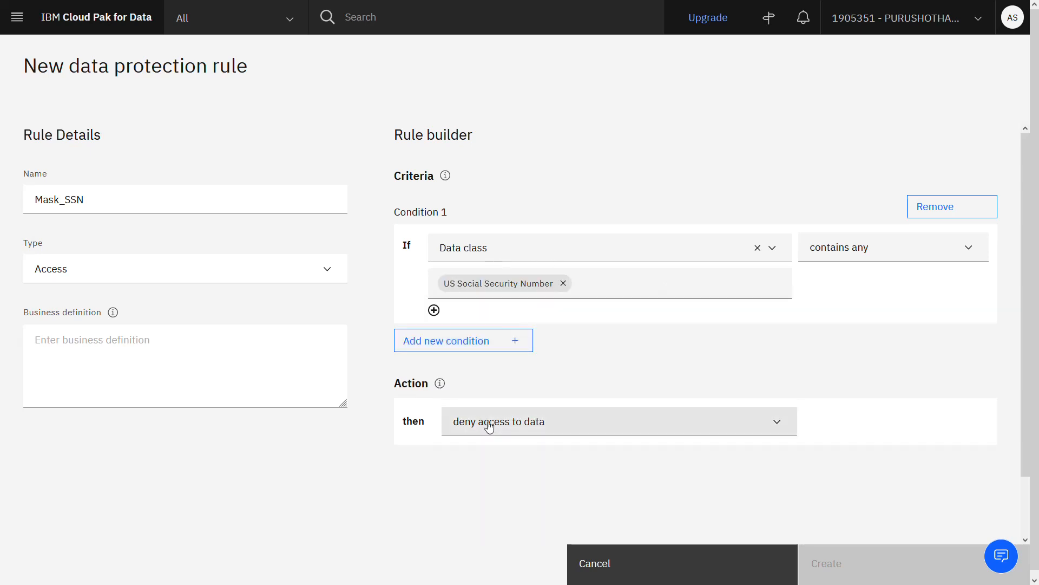
pyautogui.scroll(-1, 720, 451)
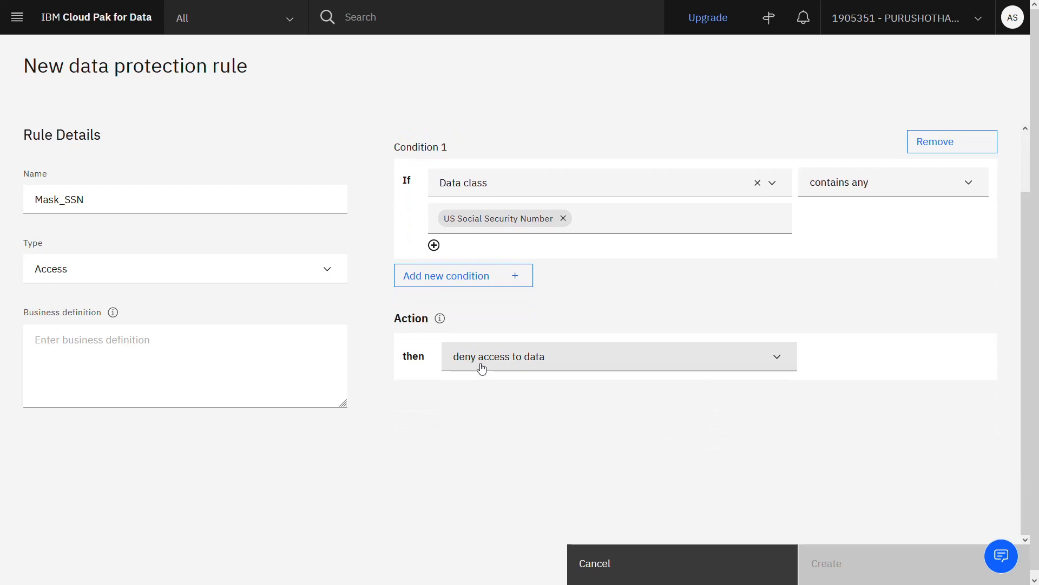
# - Set the rule's action to mask data in columns containing the data class US Social Security Number
pyautogui.click(559, 367)
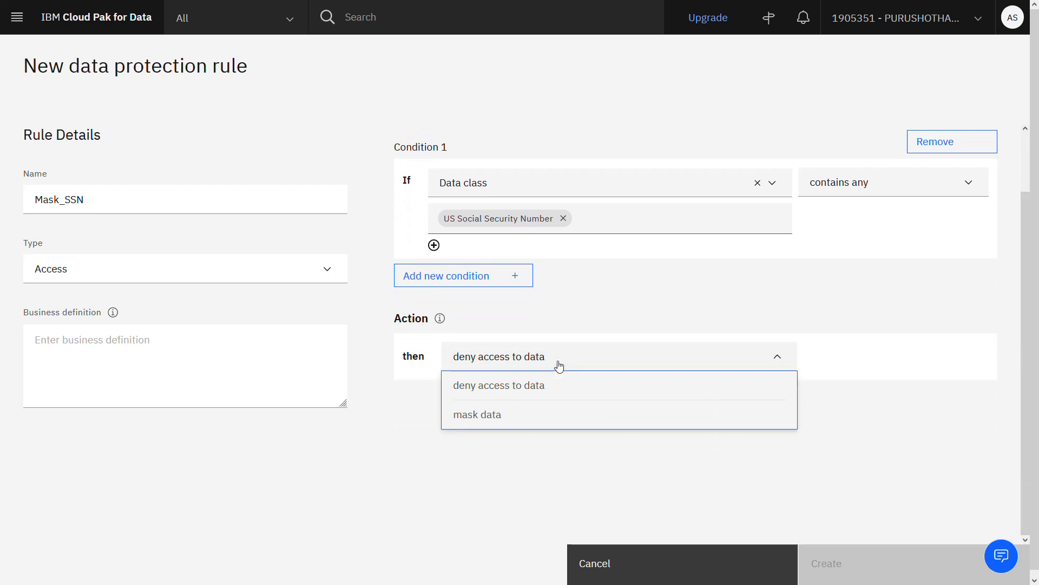
pyautogui.click(488, 420)
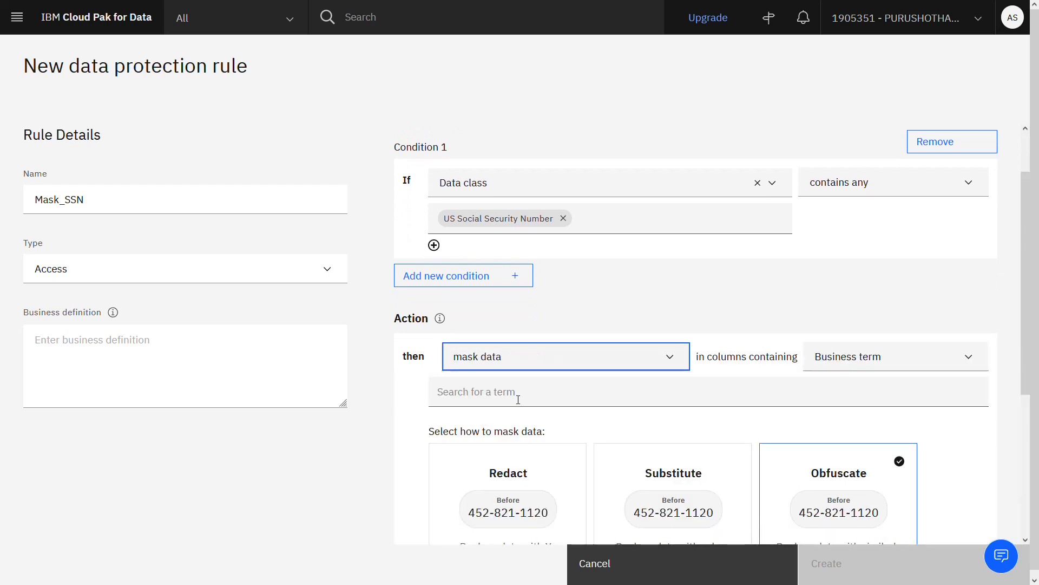
pyautogui.click(865, 363)
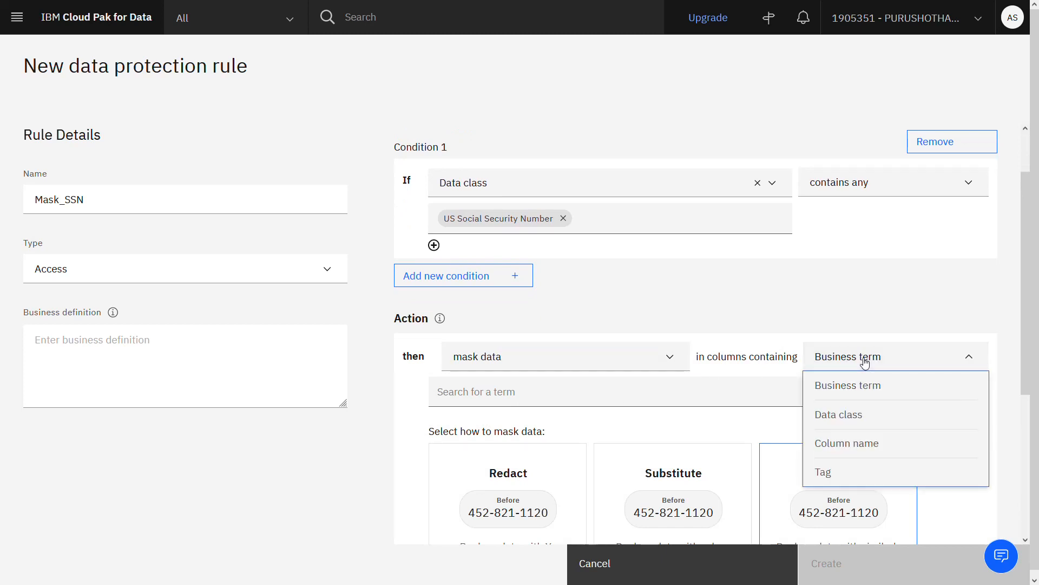
pyautogui.click(835, 415)
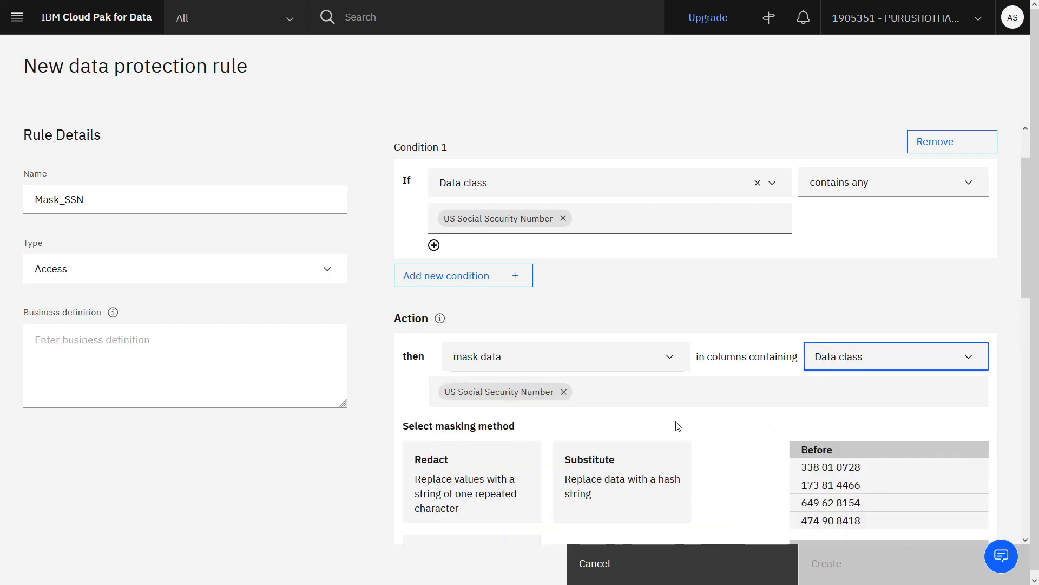
# - Try the Substitute and Redact masking methods and compare their before-and-after previews
pyautogui.scroll(-3, 669, 417)
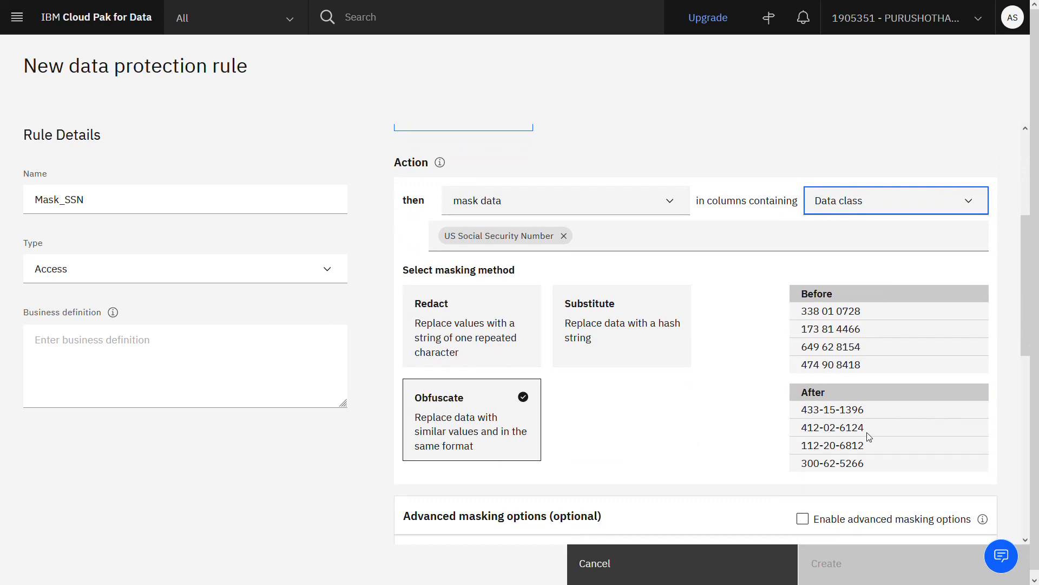
pyautogui.click(605, 322)
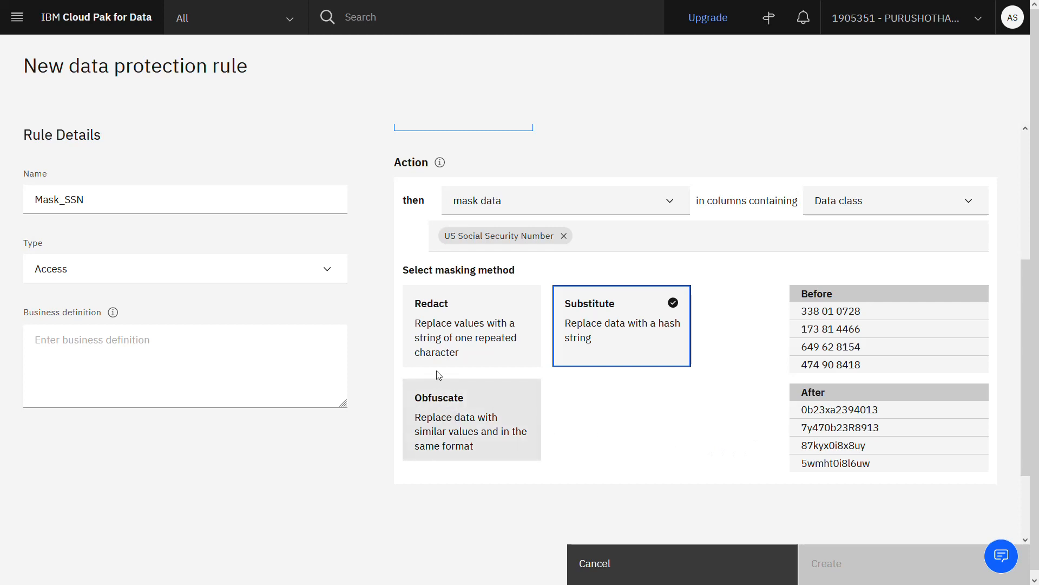
pyautogui.click(448, 330)
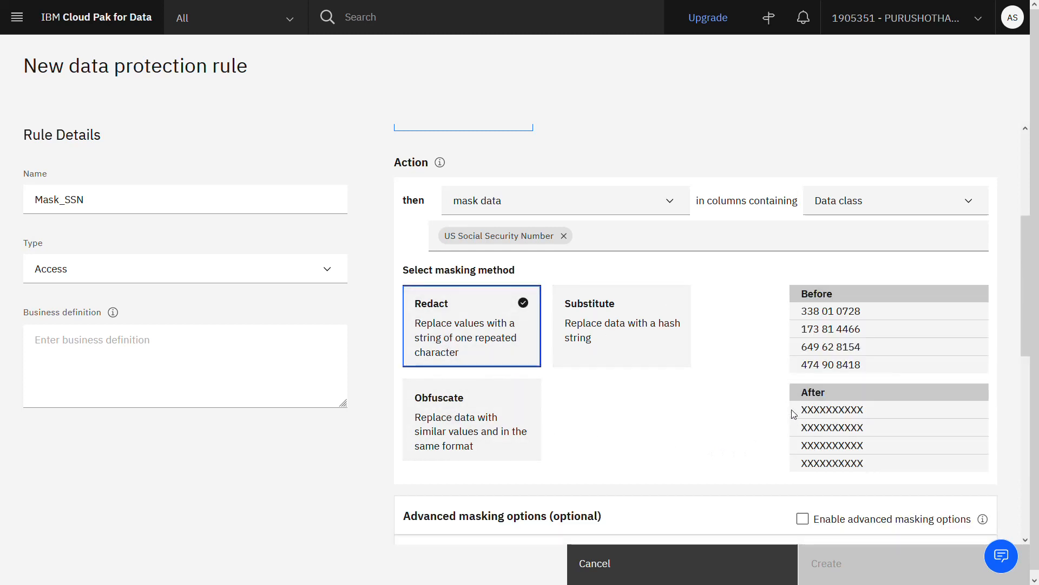
# - Enable the advanced masking options for Redact and examine its redaction scope, masking character and character count settings
pyautogui.scroll(-1, 799, 403)
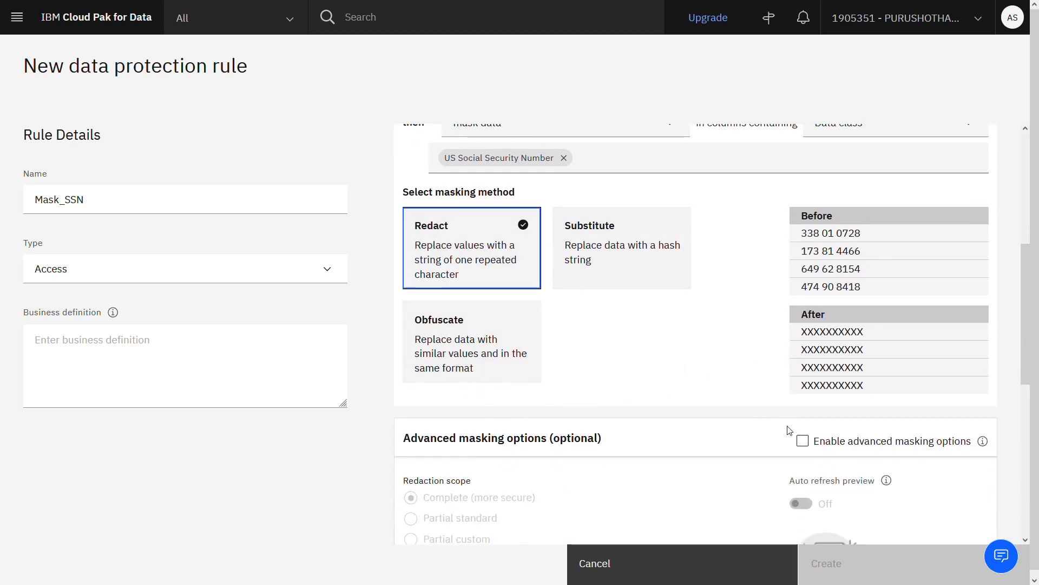
pyautogui.click(805, 444)
pyautogui.scroll(-2, 673, 401)
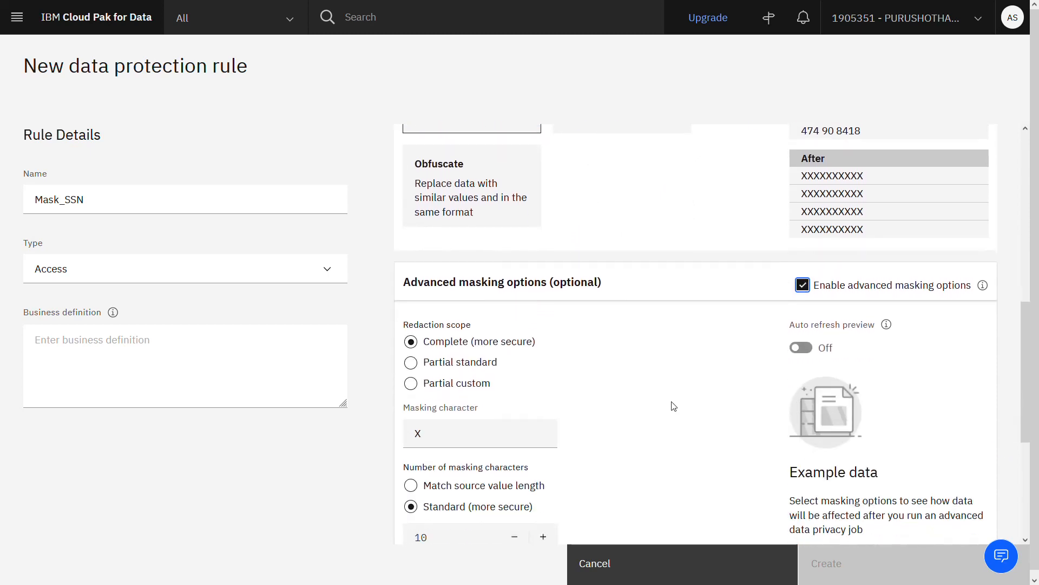
pyautogui.scroll(1, 667, 404)
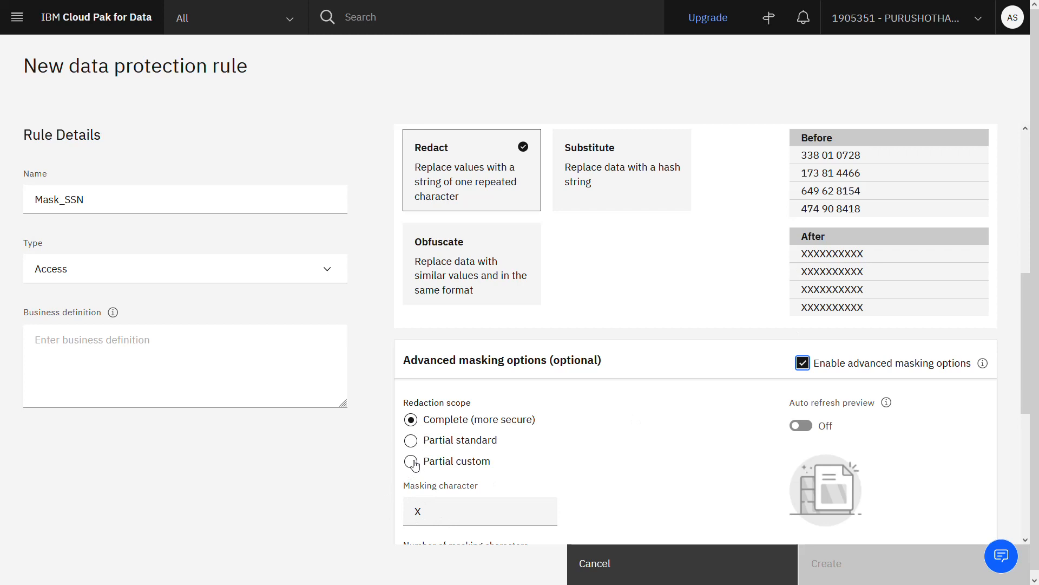
pyautogui.scroll(-3, 636, 428)
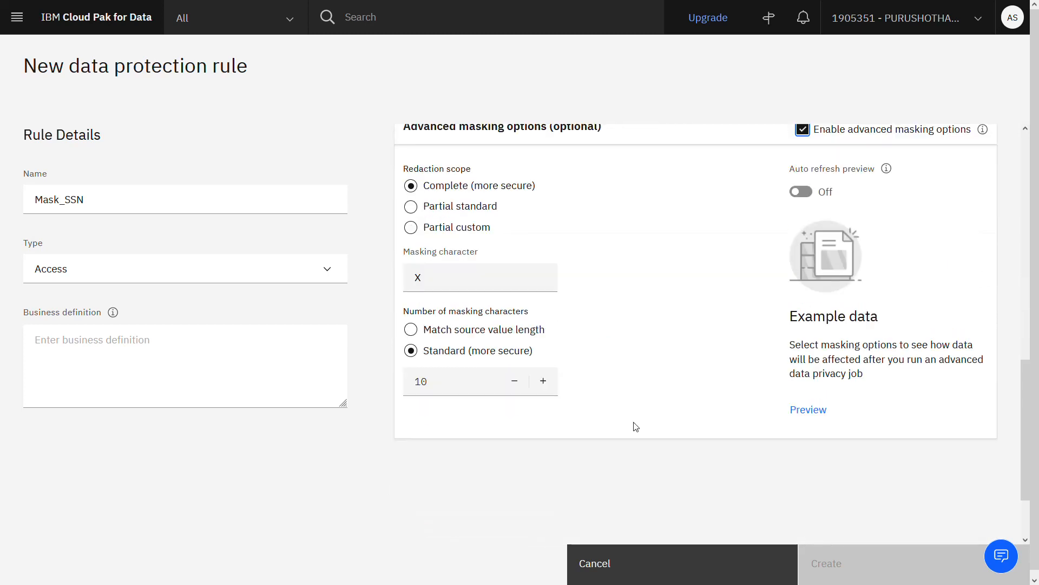
pyautogui.scroll(1, 591, 426)
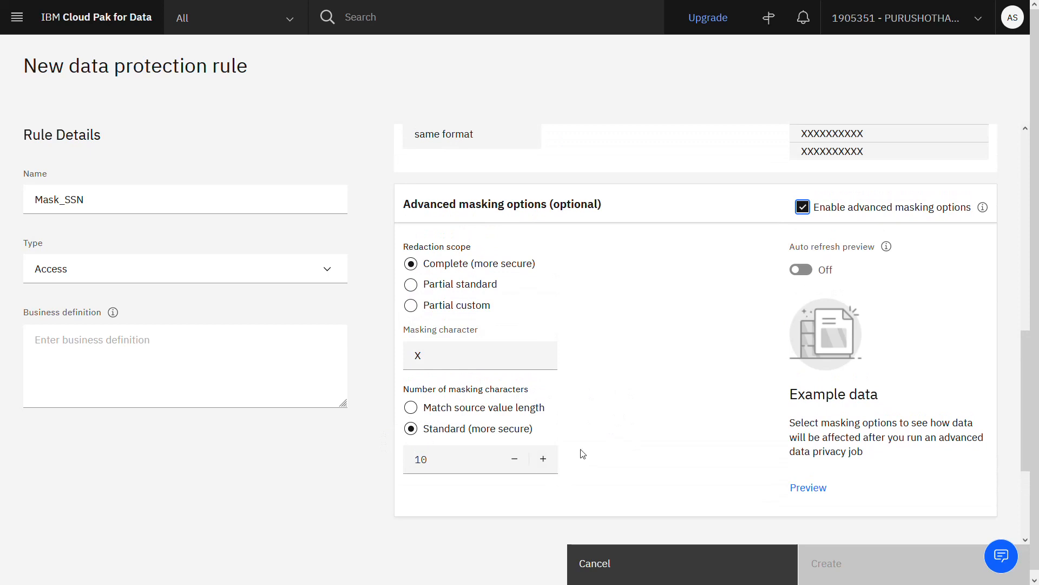
pyautogui.scroll(3, 578, 455)
# - Choose the Obfuscate masking method, enable its advanced options with automatic preview refresh, and review the available obfuscate methods
pyautogui.click(473, 377)
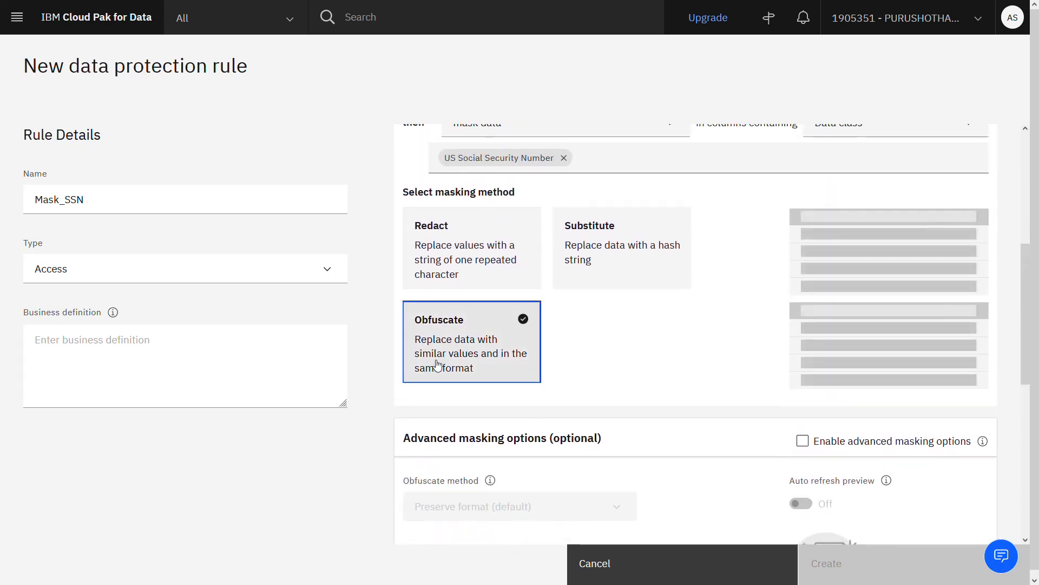
pyautogui.scroll(-1, 563, 409)
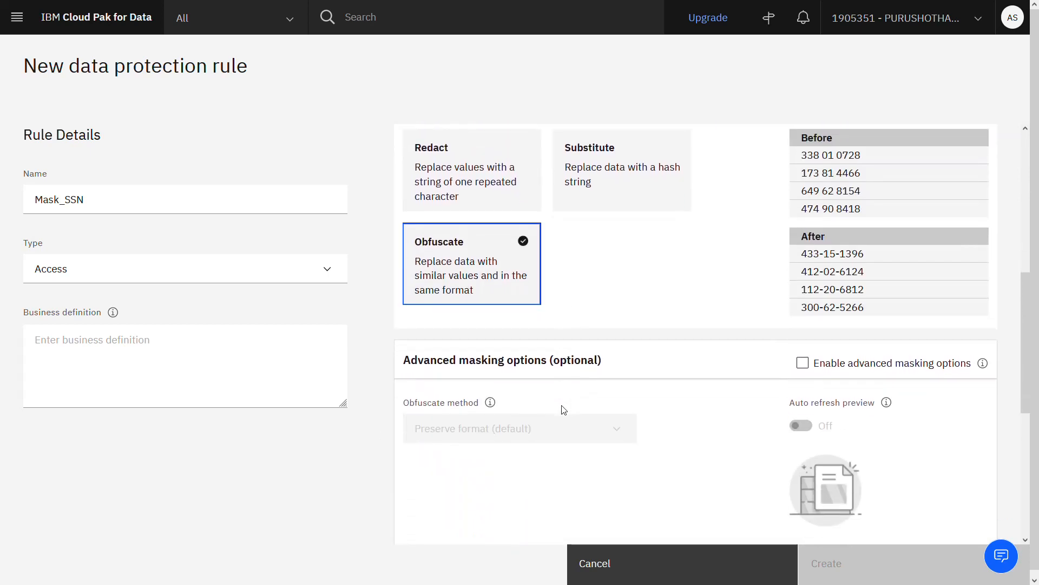
pyautogui.click(803, 363)
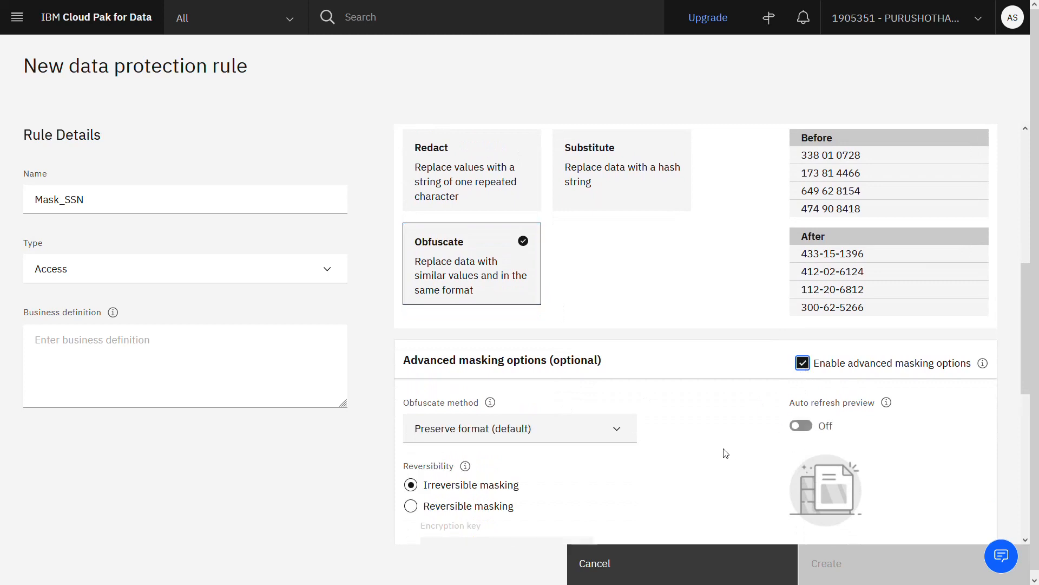
pyautogui.click(806, 428)
pyautogui.click(569, 434)
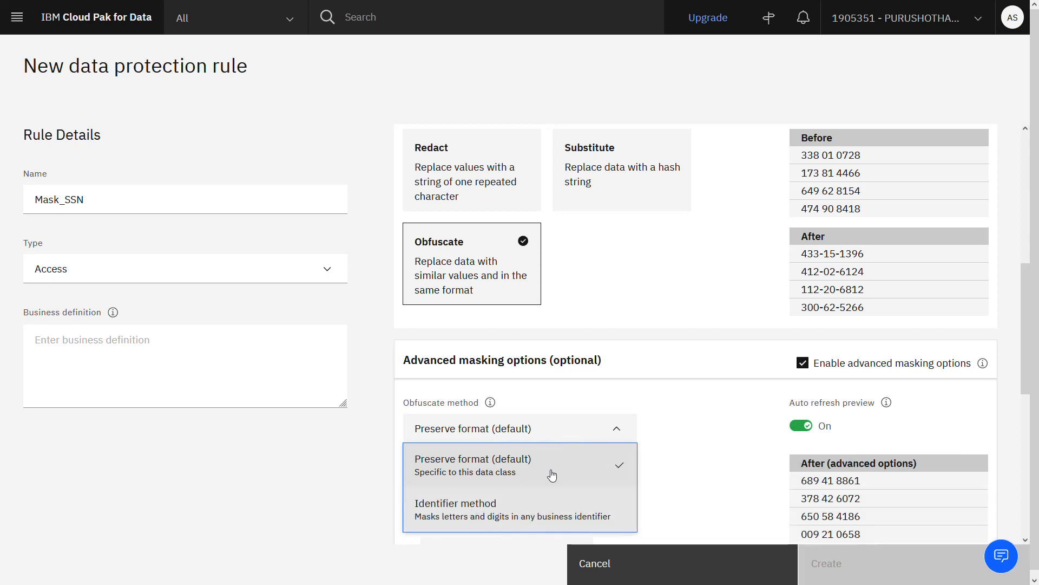
pyautogui.click(685, 425)
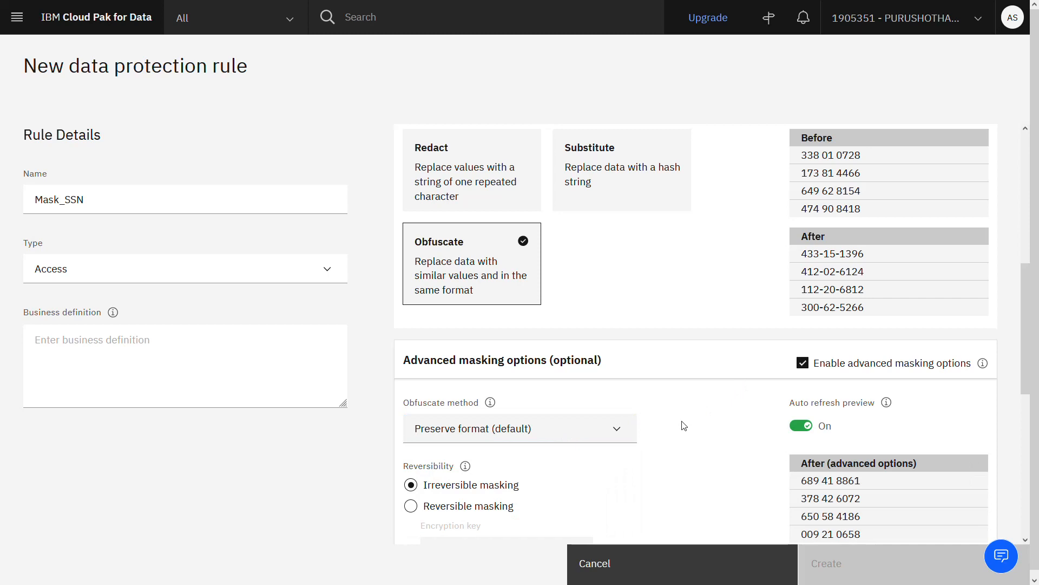
# - Try reversible masking and reveal its encryption key, examine the consistency and validation options, and return to irreversible masking
pyautogui.scroll(-1, 684, 426)
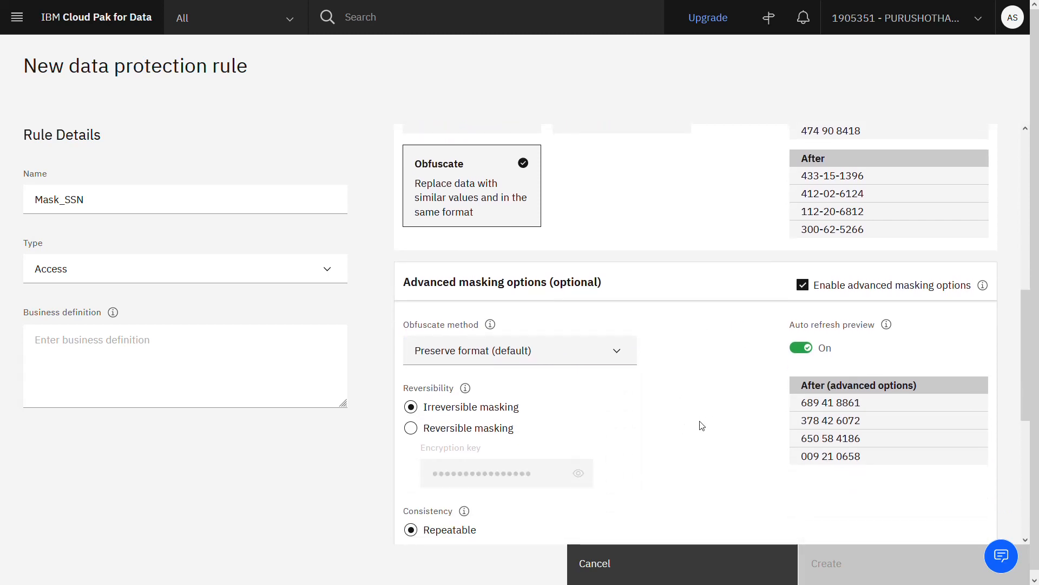
pyautogui.click(412, 429)
pyautogui.scroll(-2, 615, 412)
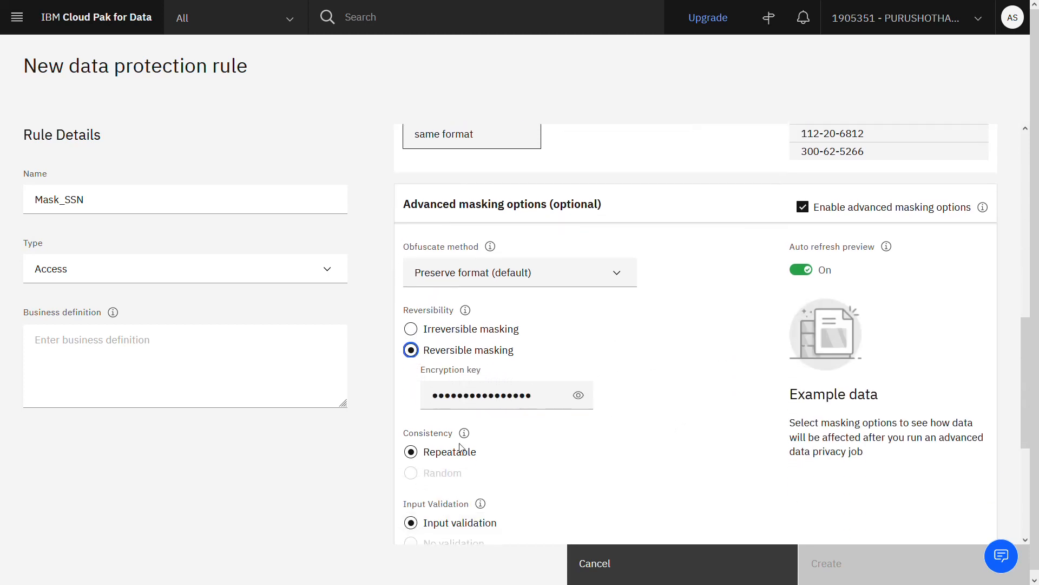
pyautogui.click(578, 396)
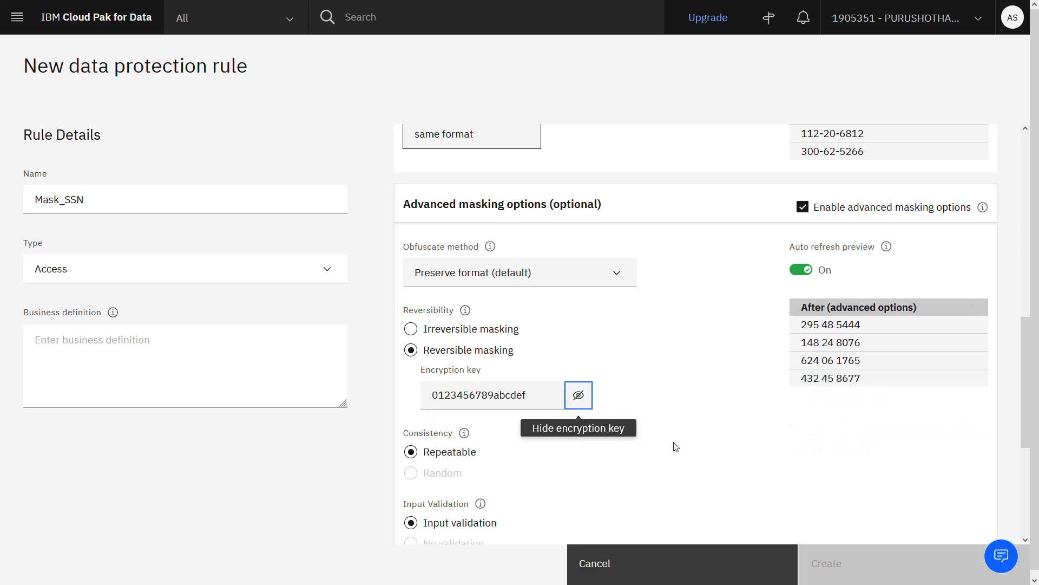
pyautogui.scroll(-2, 676, 447)
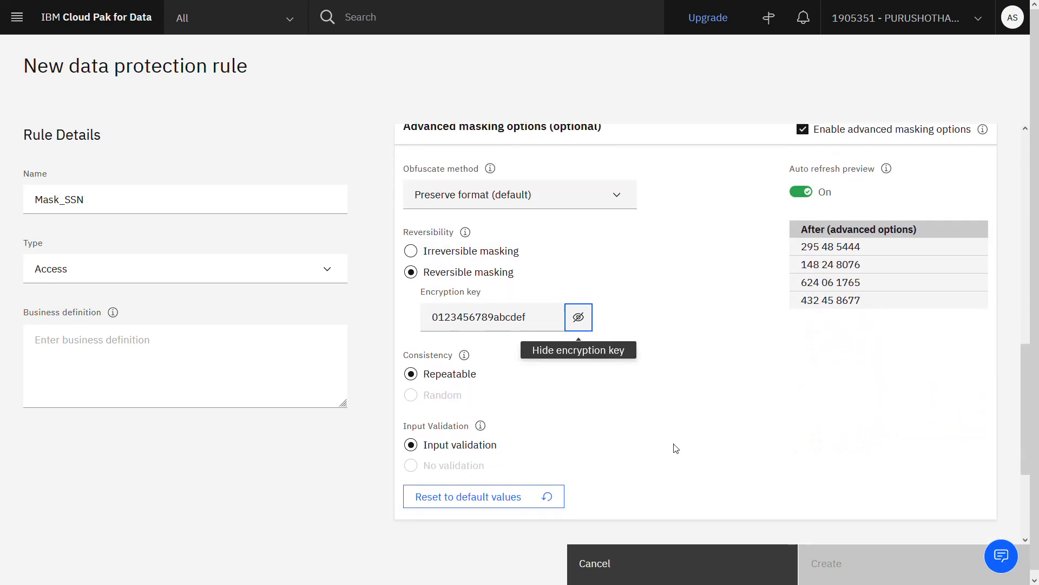
pyautogui.click(411, 252)
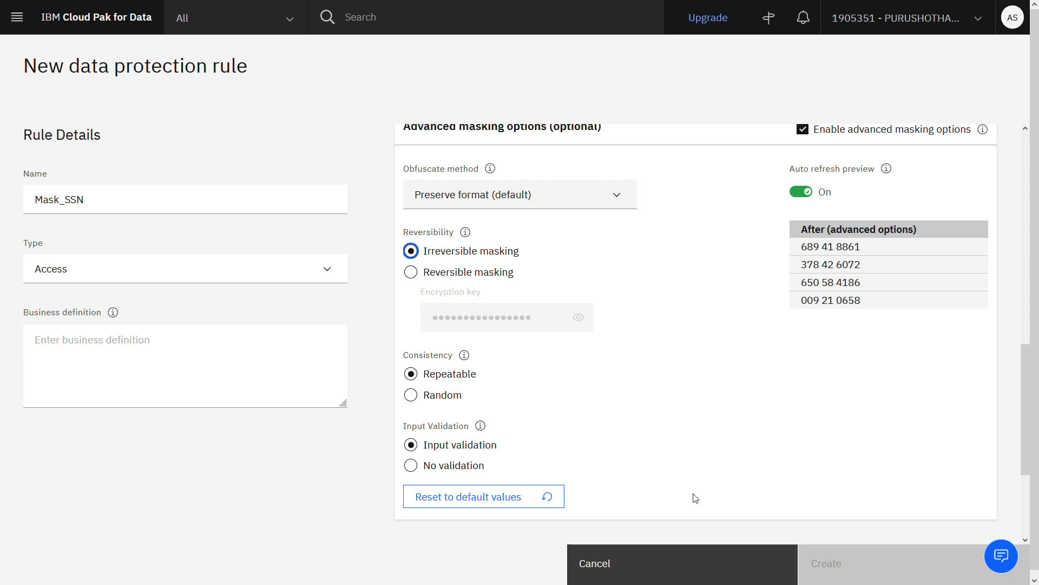
# - Review the masking action once more and cancel the new Mask_SSN rule without creating it
pyautogui.scroll(5, 698, 404)
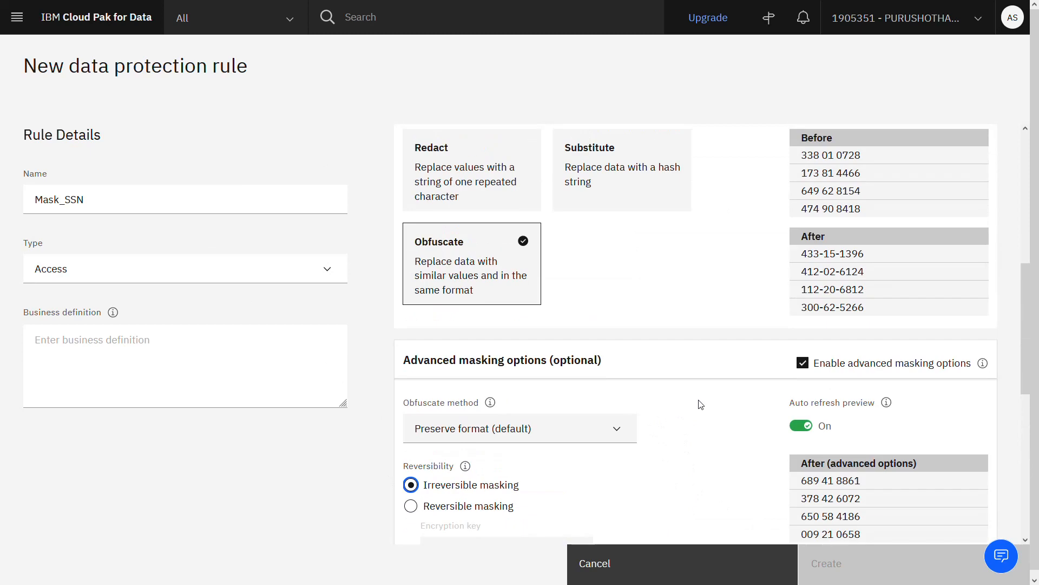
pyautogui.scroll(2, 698, 404)
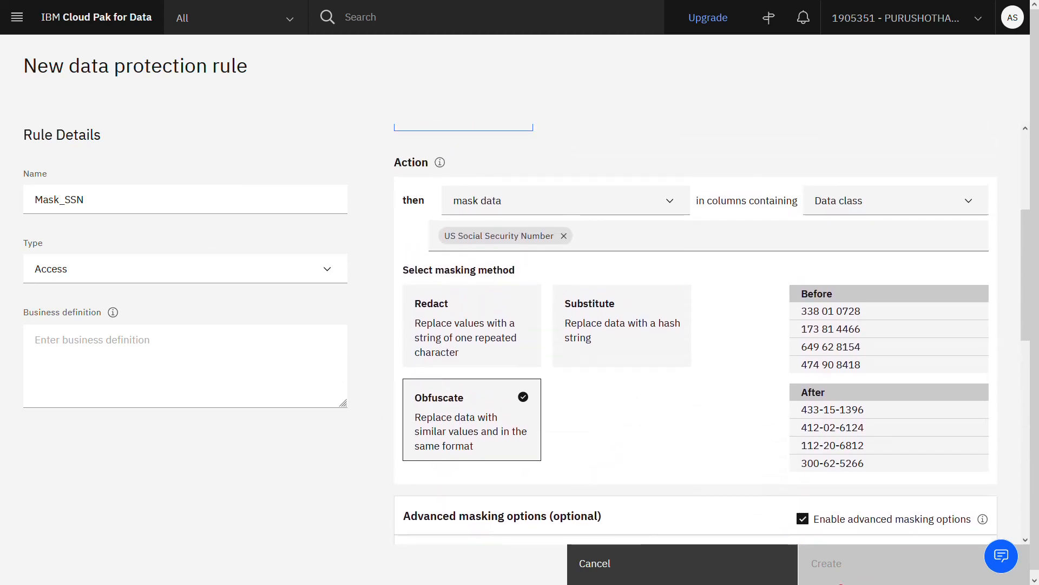
pyautogui.click(640, 572)
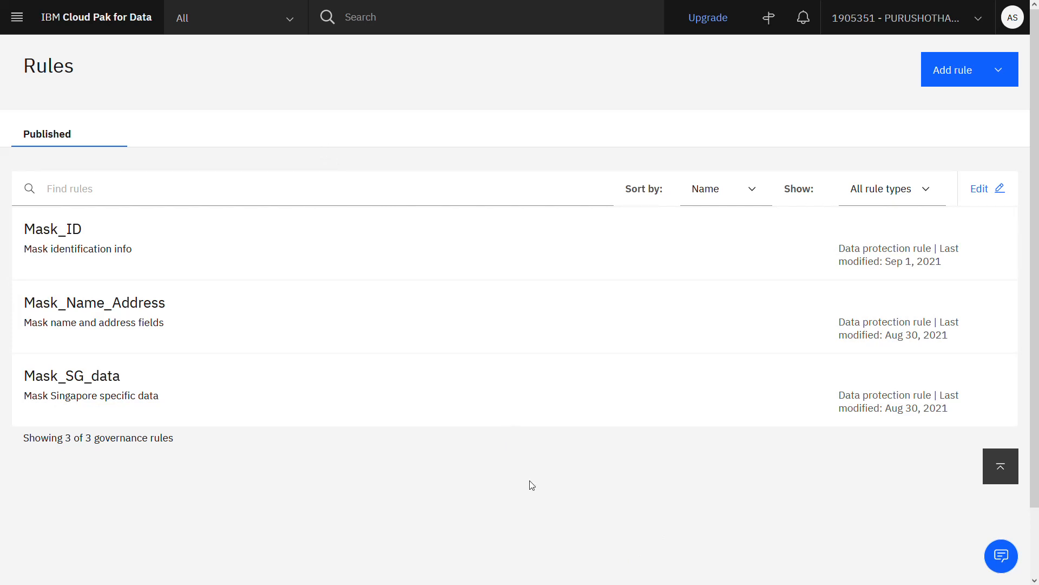
# - Switch to the other Cloud Pak for Data instance, signed in as admin, and open its data discovery page
pyautogui.click(17, 17)
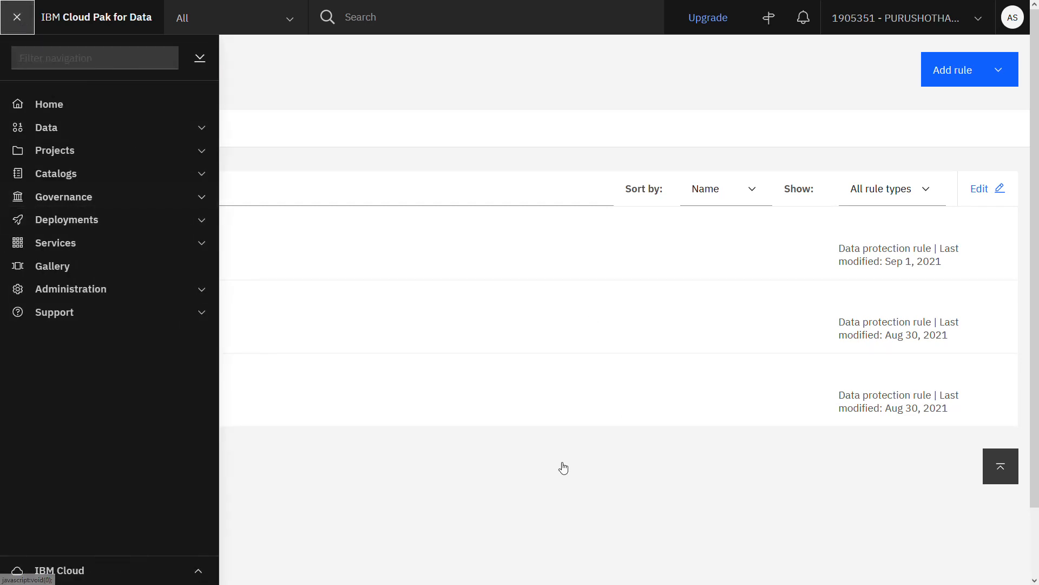
pyautogui.moveTo(381, 4)
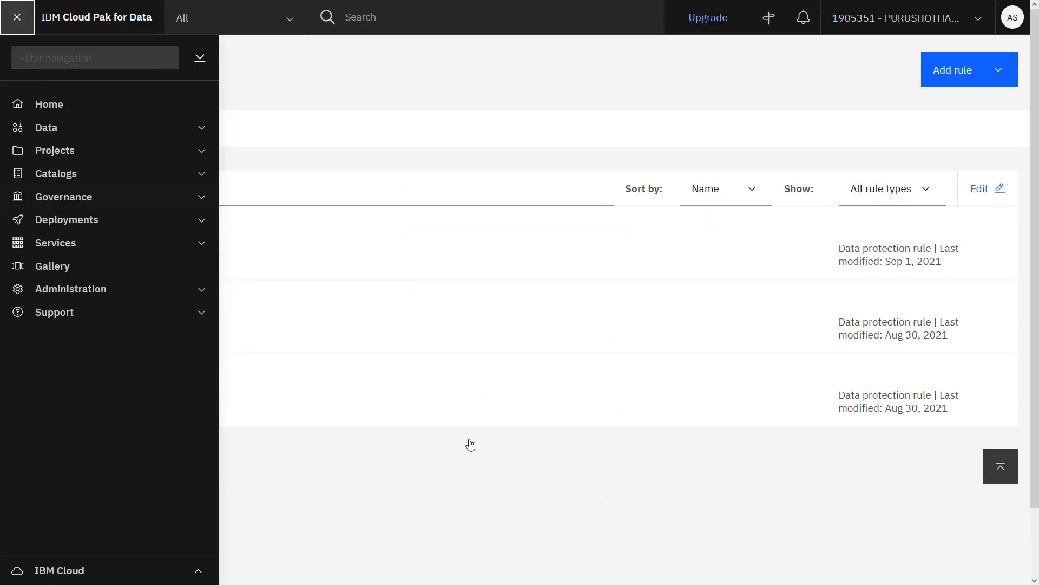
pyautogui.click(401, 514)
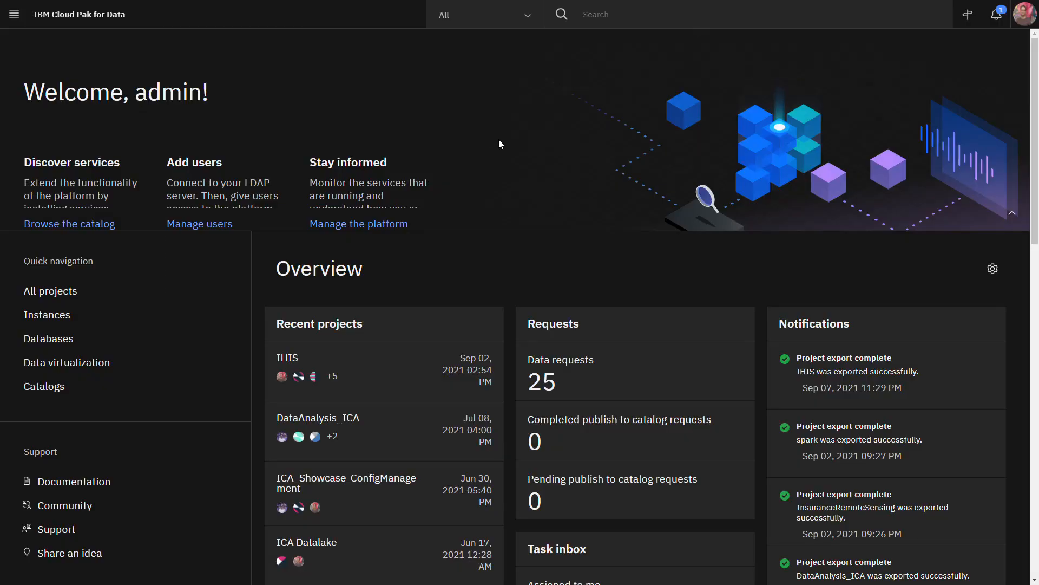
pyautogui.click(16, 17)
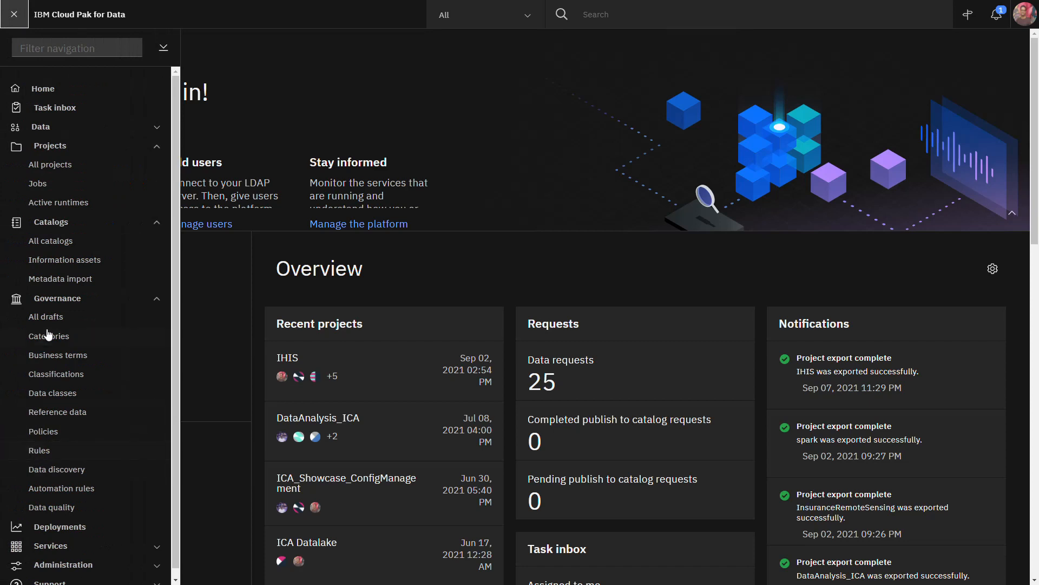
pyautogui.click(102, 476)
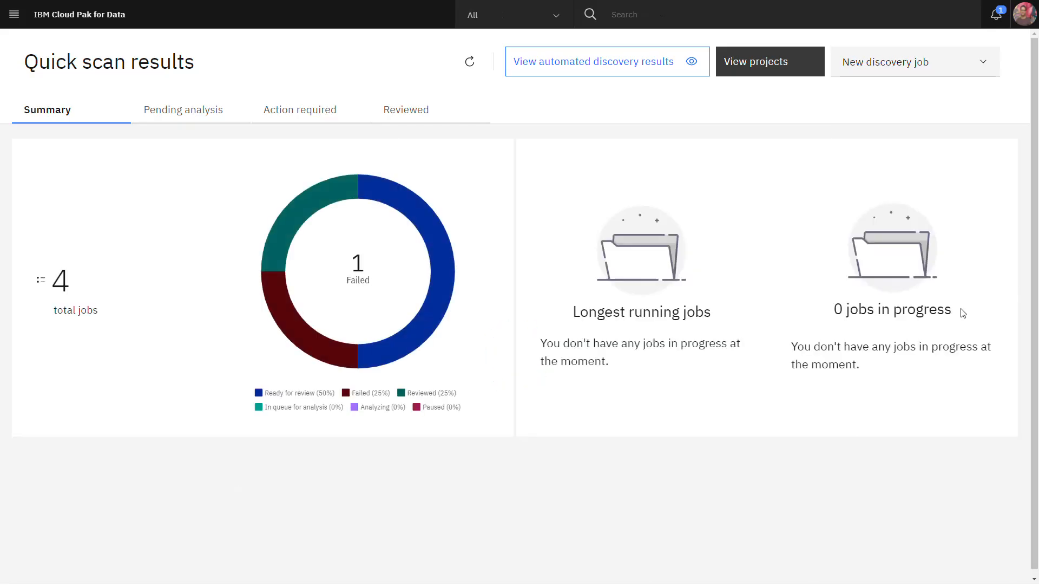
# - Start a new automated discovery job and select db2POC as its connection
pyautogui.click(855, 71)
pyautogui.click(864, 203)
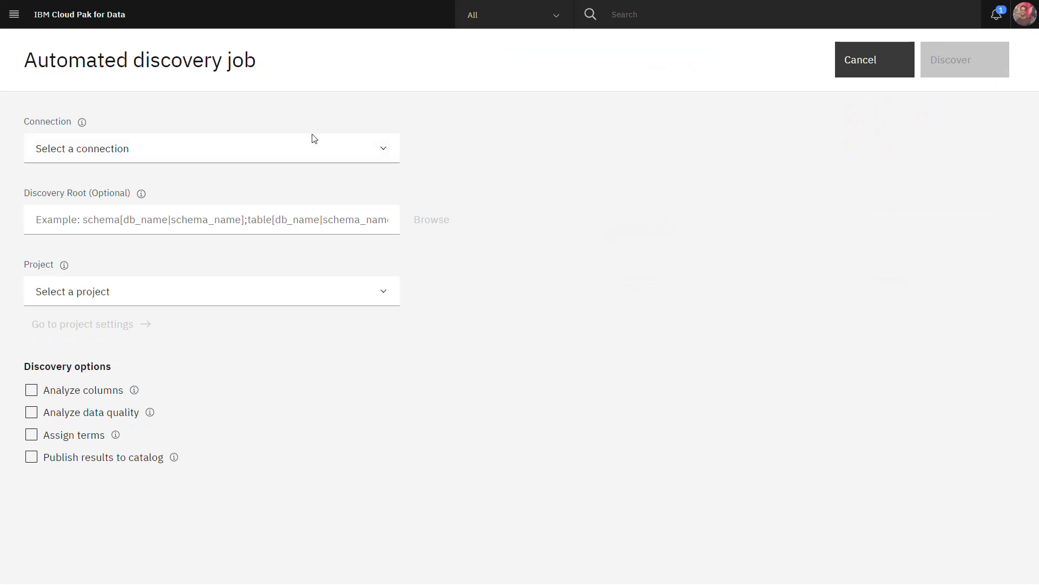
pyautogui.click(312, 157)
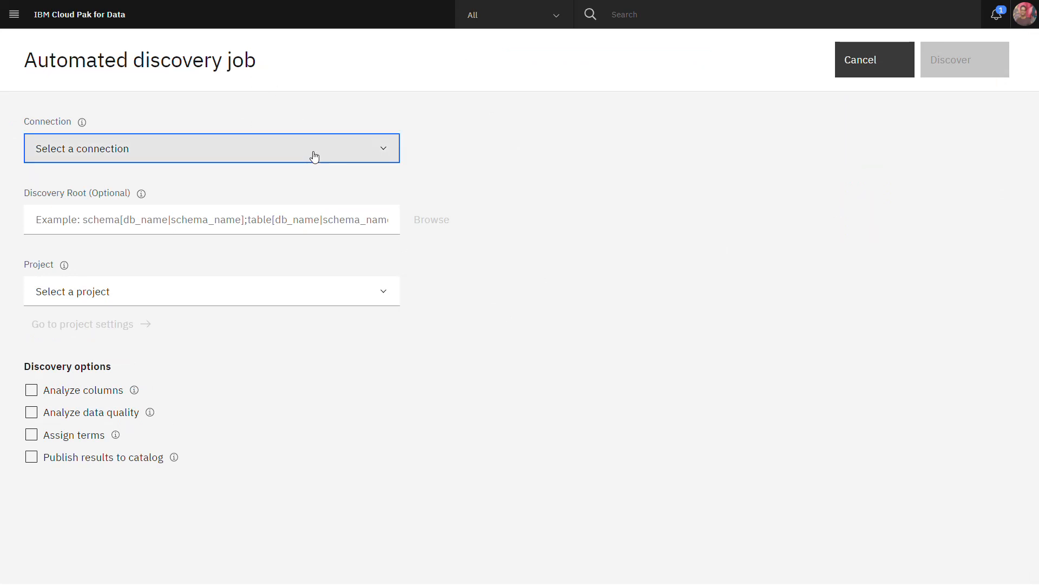
pyautogui.scroll(-5, 297, 253)
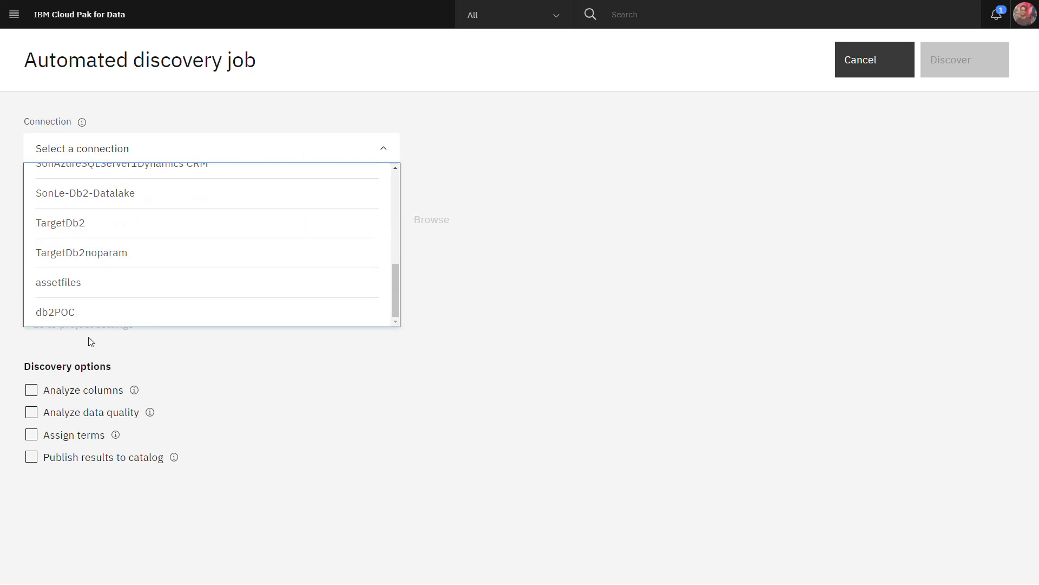
pyautogui.click(64, 314)
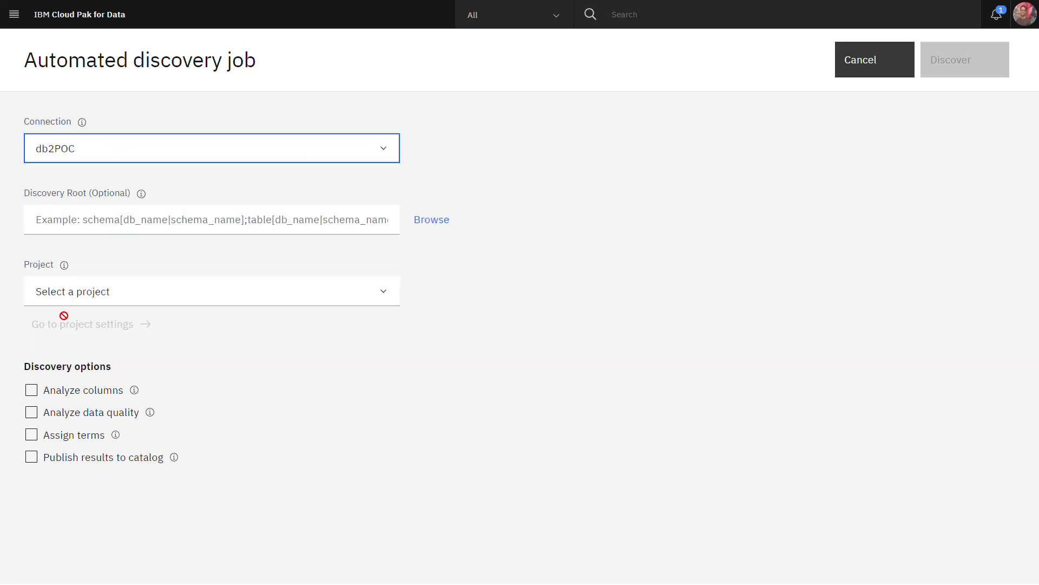
# - Browse the connection and set the discovery root to the DETOKENIZED_PATIENT table in the DB2INST1 schema of POC
pyautogui.click(436, 228)
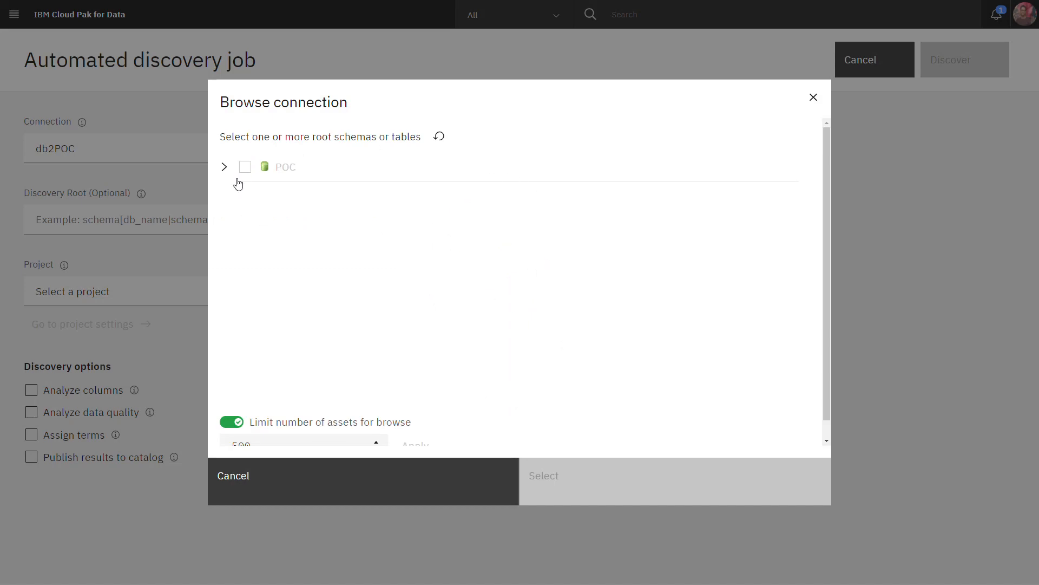
pyautogui.click(224, 167)
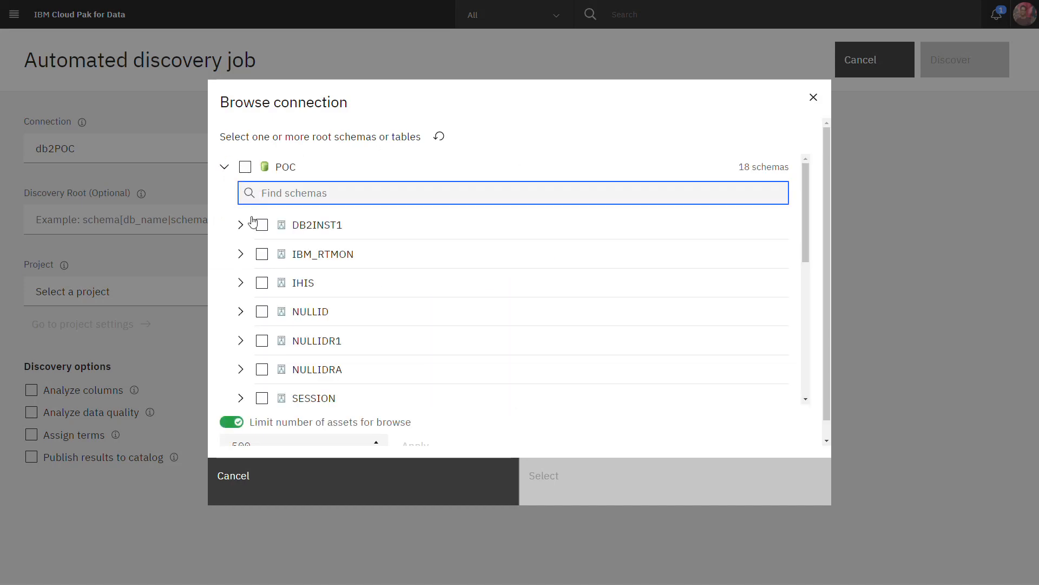
pyautogui.click(241, 225)
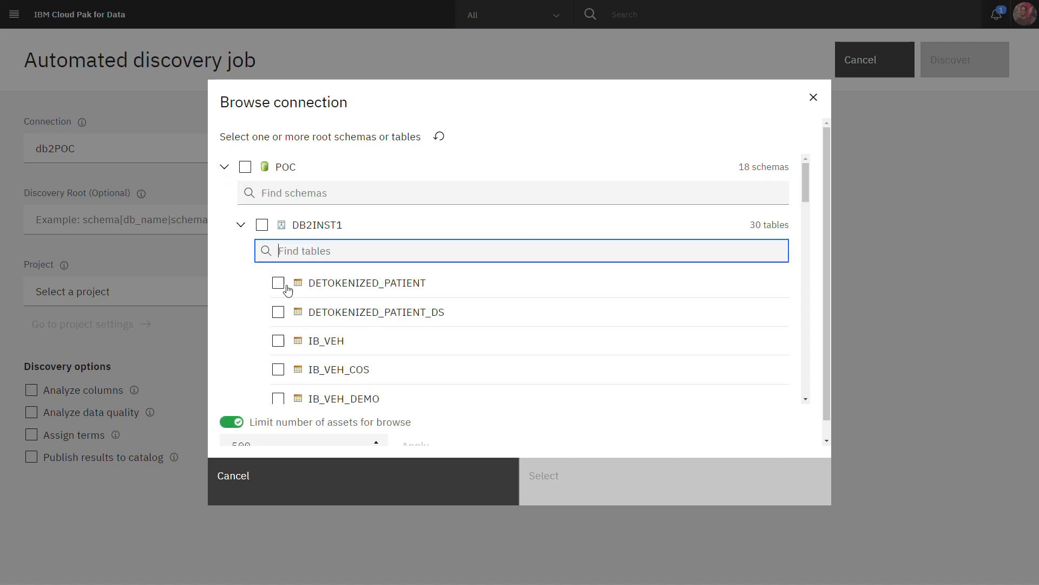
pyautogui.click(279, 286)
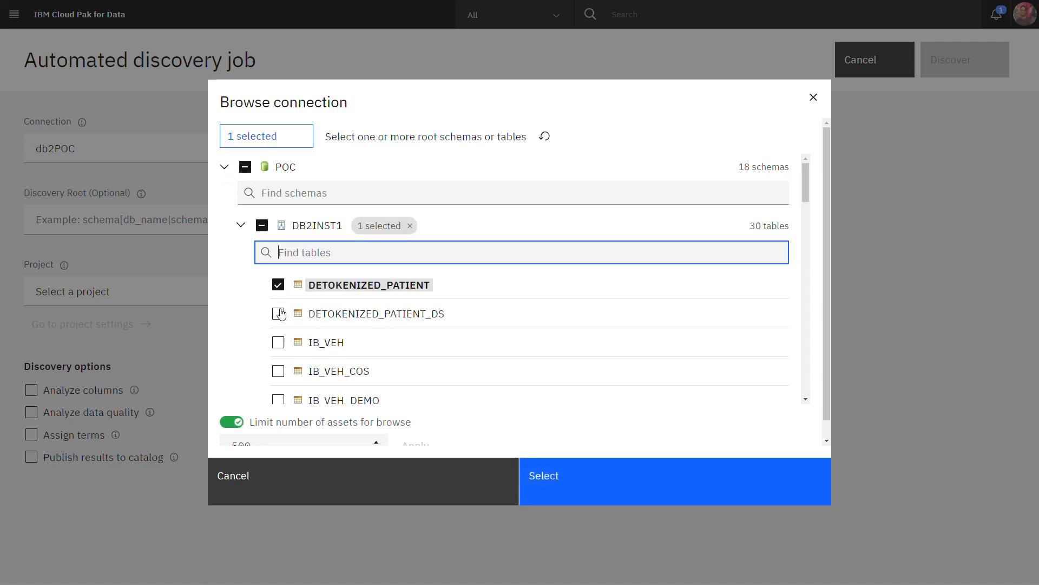
pyautogui.click(550, 476)
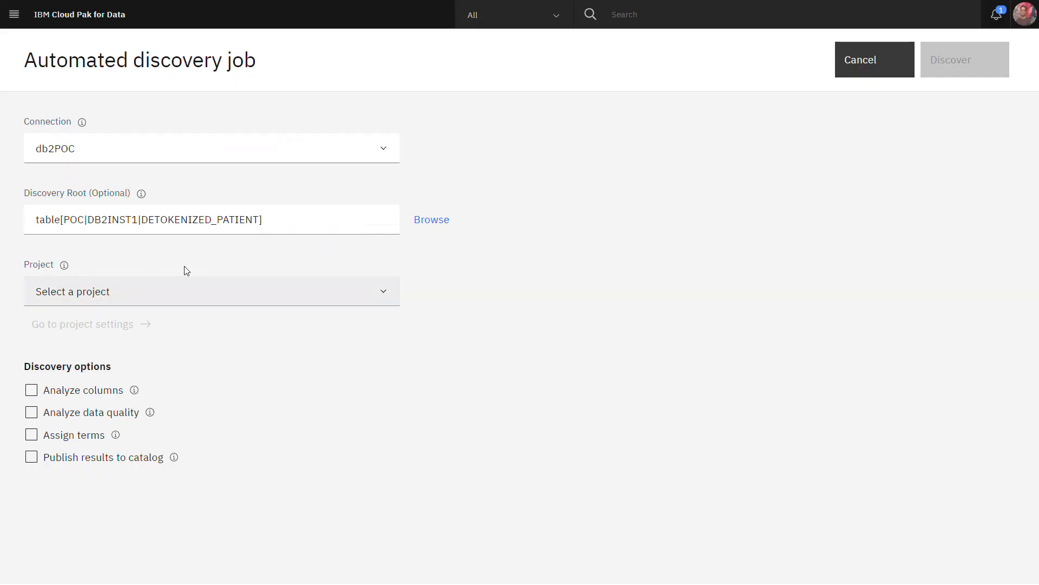
# - Assign the icadatalake project to the automated discovery job
pyautogui.click(136, 291)
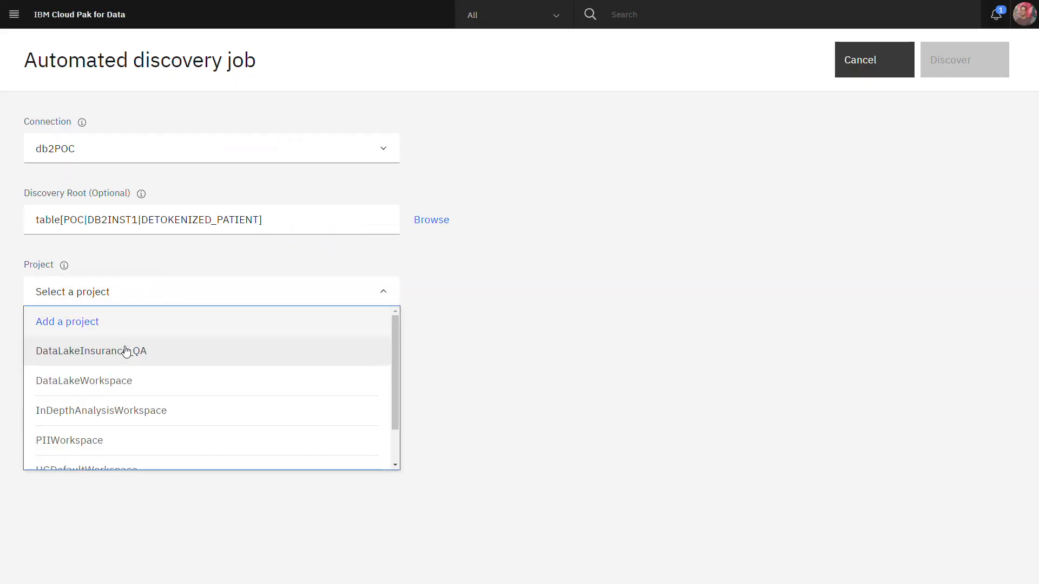
pyautogui.scroll(-2, 138, 426)
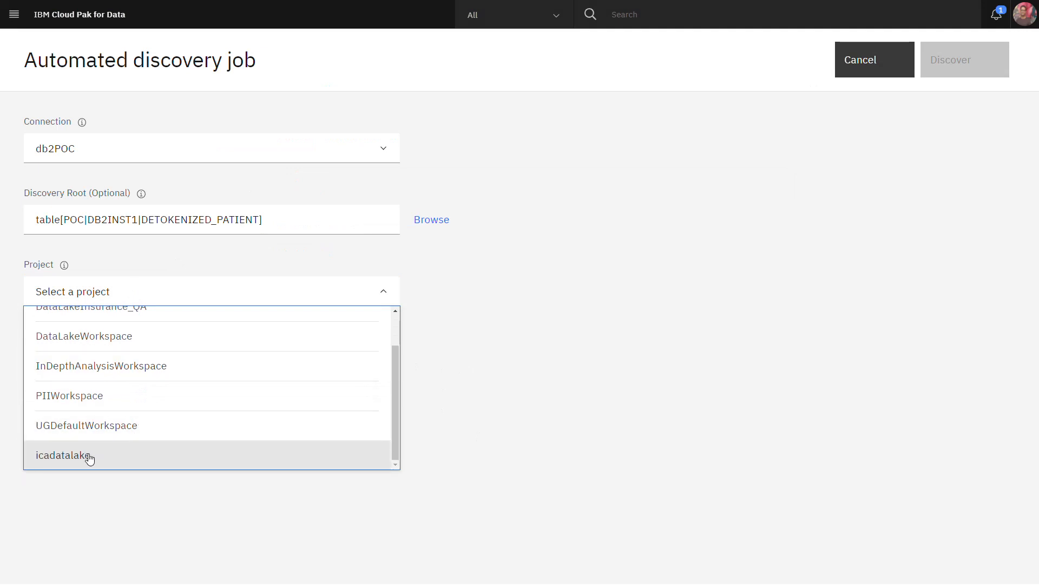
pyautogui.click(86, 457)
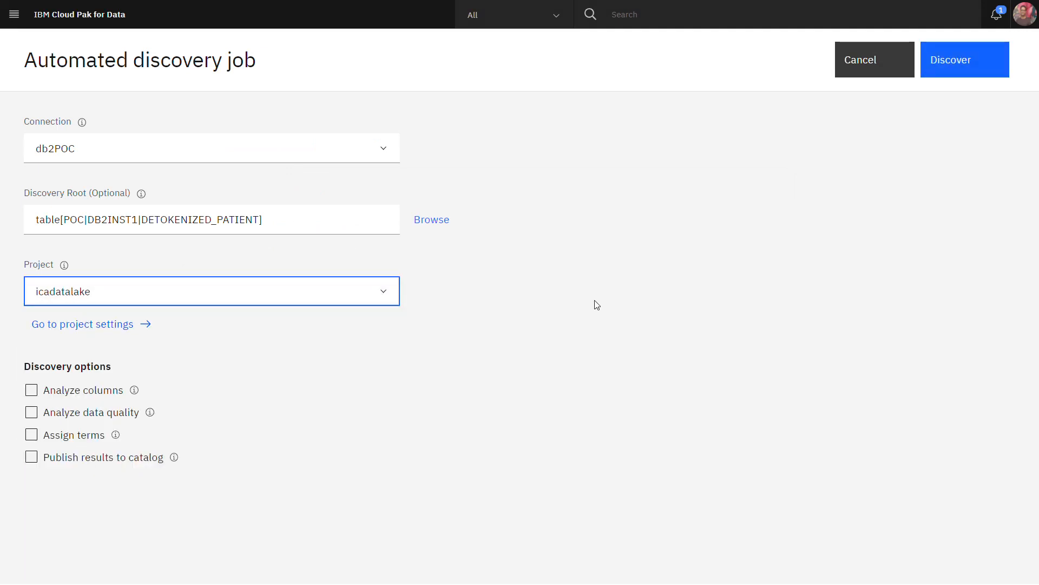
pyautogui.click(623, 268)
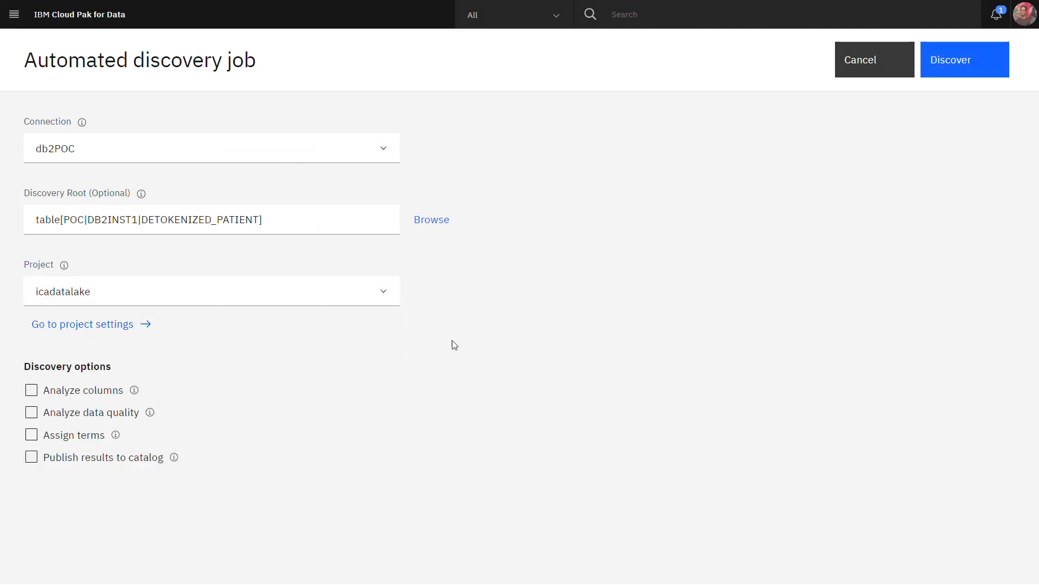
# - Enable column analysis, data quality analysis and publishing results to the catalog, review the sampling settings, and cancel the discovery job
pyautogui.click(31, 395)
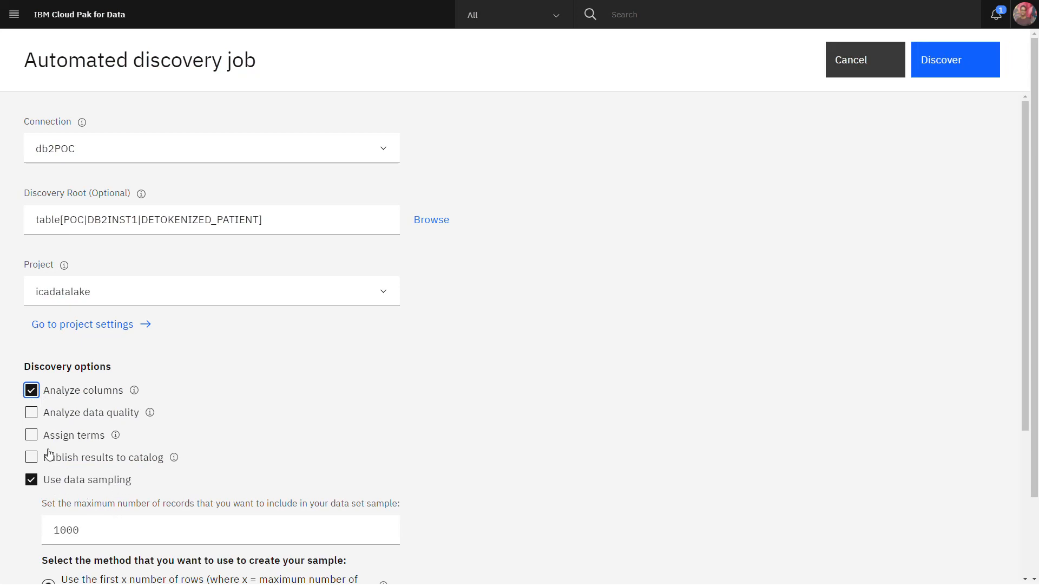
pyautogui.click(33, 414)
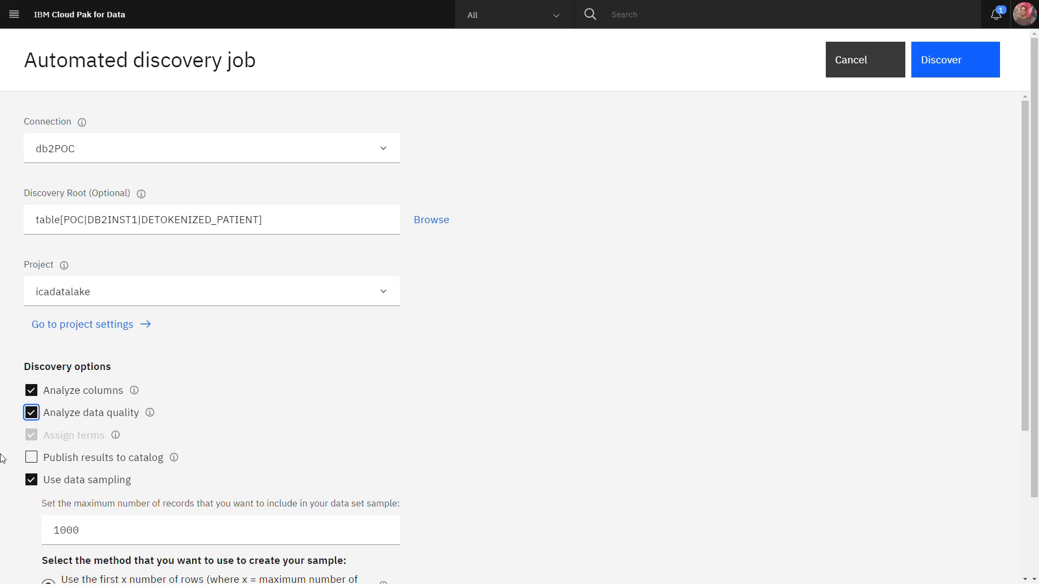
pyautogui.click(32, 459)
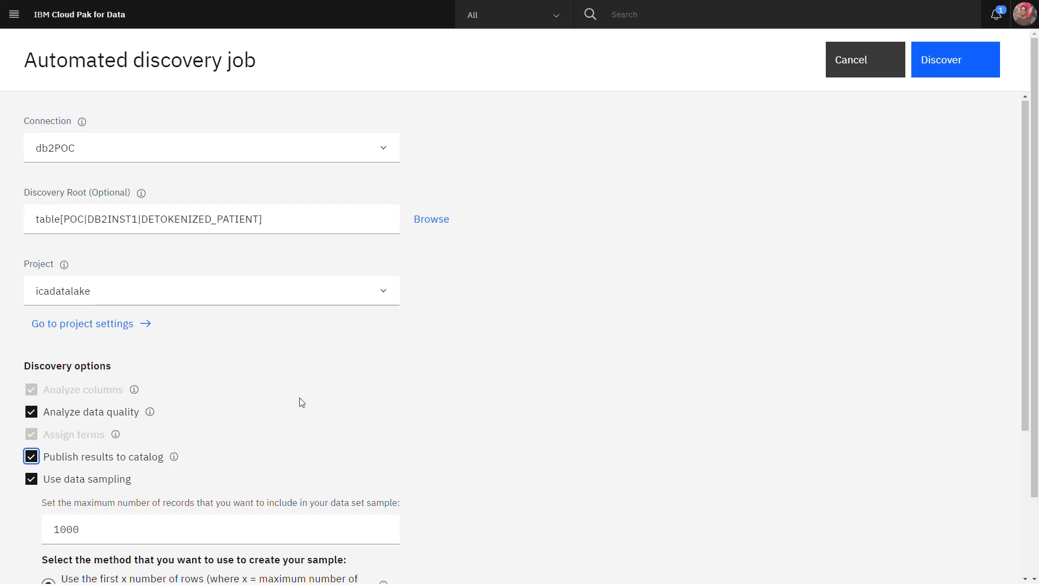
pyautogui.scroll(-3, 302, 402)
pyautogui.scroll(3, 308, 405)
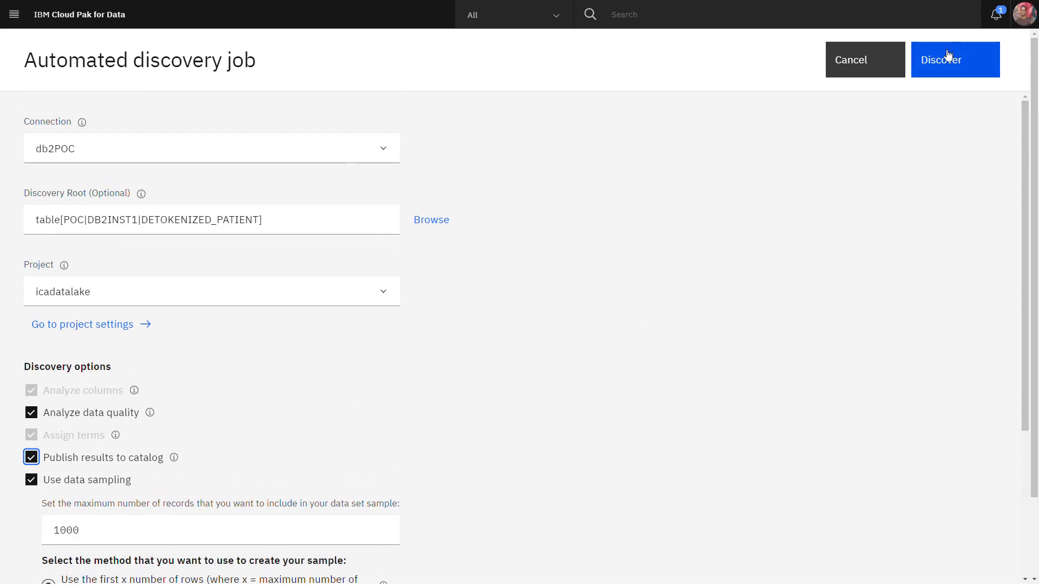
pyautogui.click(873, 61)
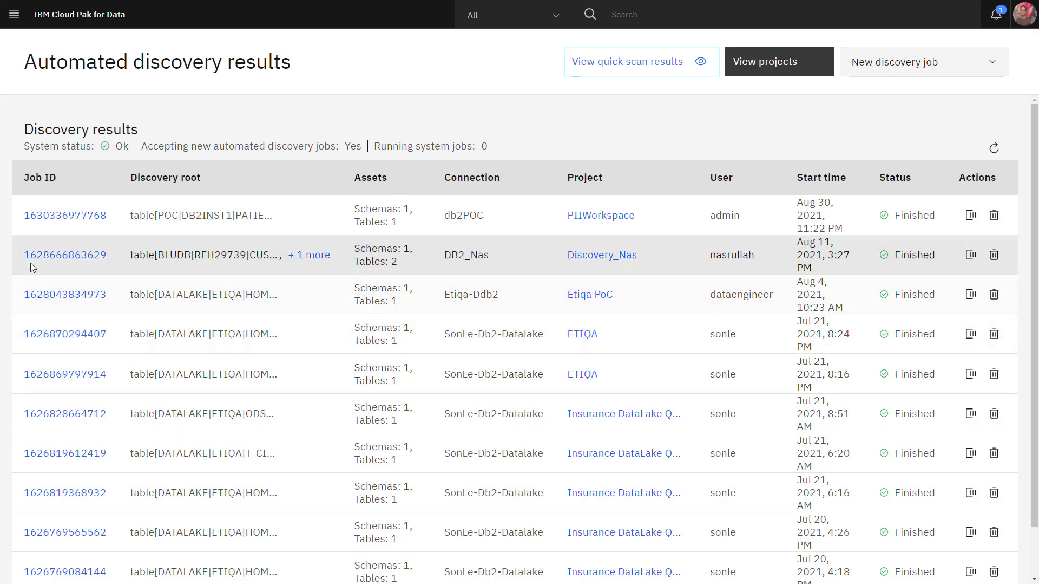
# - Open the finished PIIWorkspace discovery job on db2POC and expand its PATIENT table to examine the analyzed columns
pyautogui.click(66, 216)
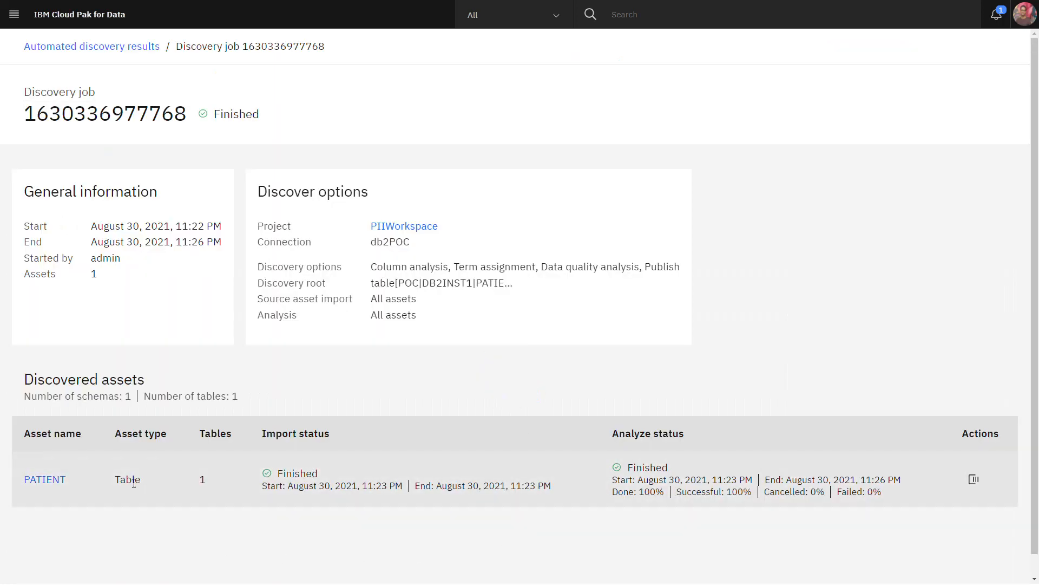
pyautogui.click(50, 481)
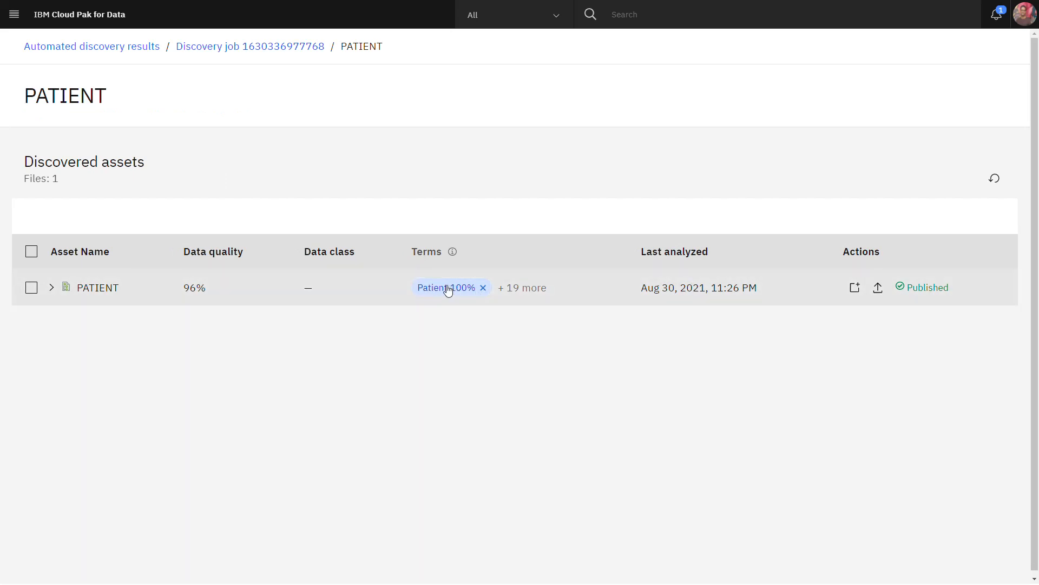
pyautogui.click(55, 288)
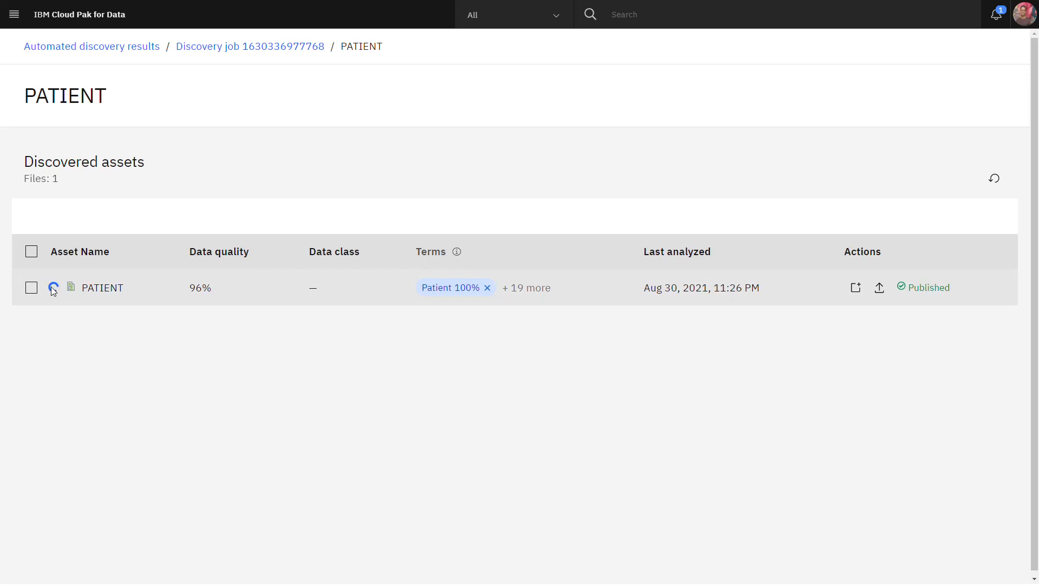
pyautogui.scroll(-4, 856, 301)
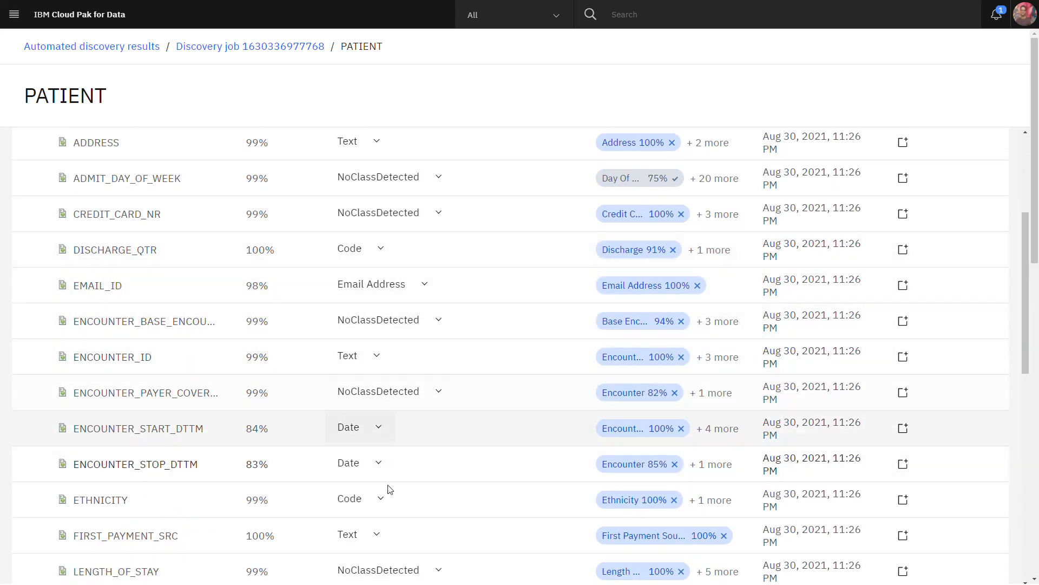
# - Review the terms assigned to the PATIENT columns, including the suggested terms for ADMIT_DAY_OF_WEEK
pyautogui.scroll(3, 388, 434)
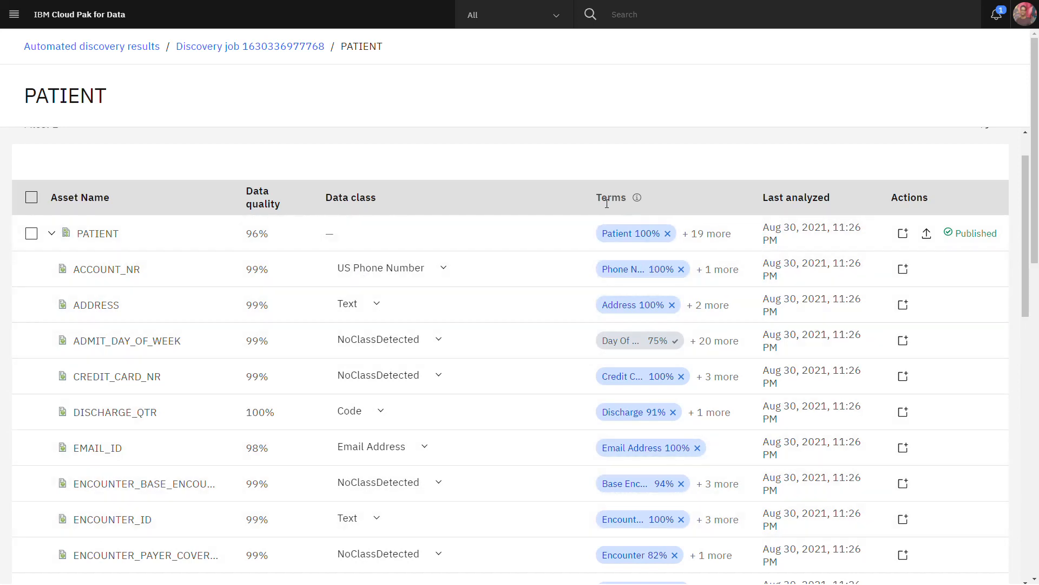
pyautogui.moveTo(602, 203); pyautogui.dragTo(621, 204)
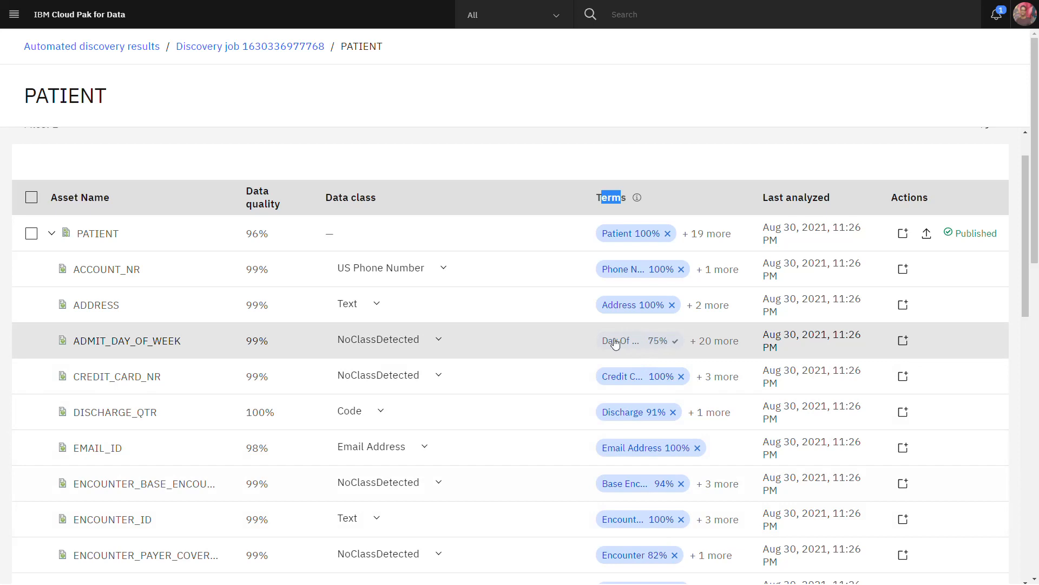
pyautogui.click(715, 342)
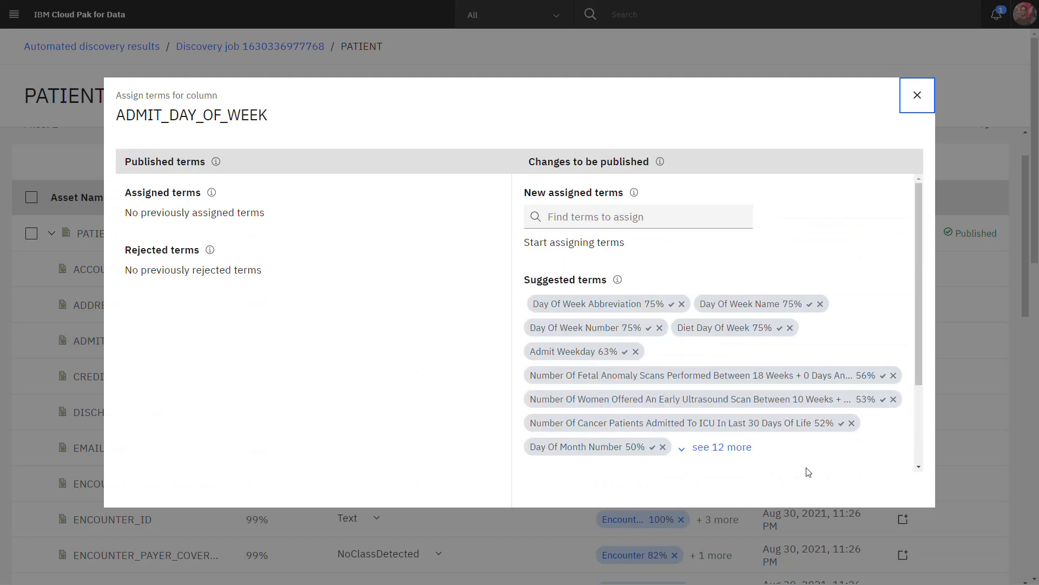
pyautogui.click(918, 97)
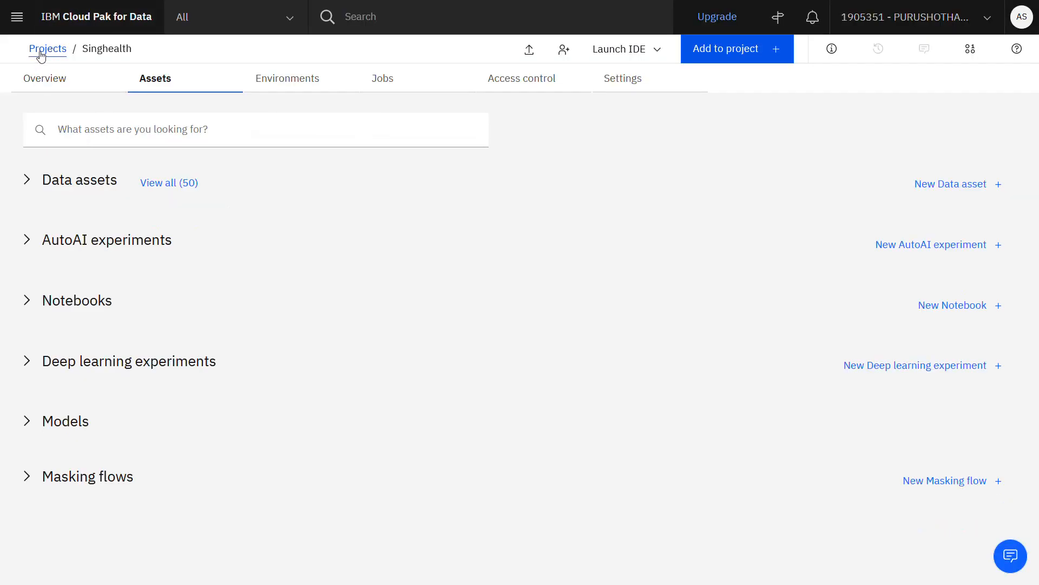
# - In the Singhealth project, view the available asset types and open the NUH_Mask_Patient masking flow
pyautogui.click(728, 54)
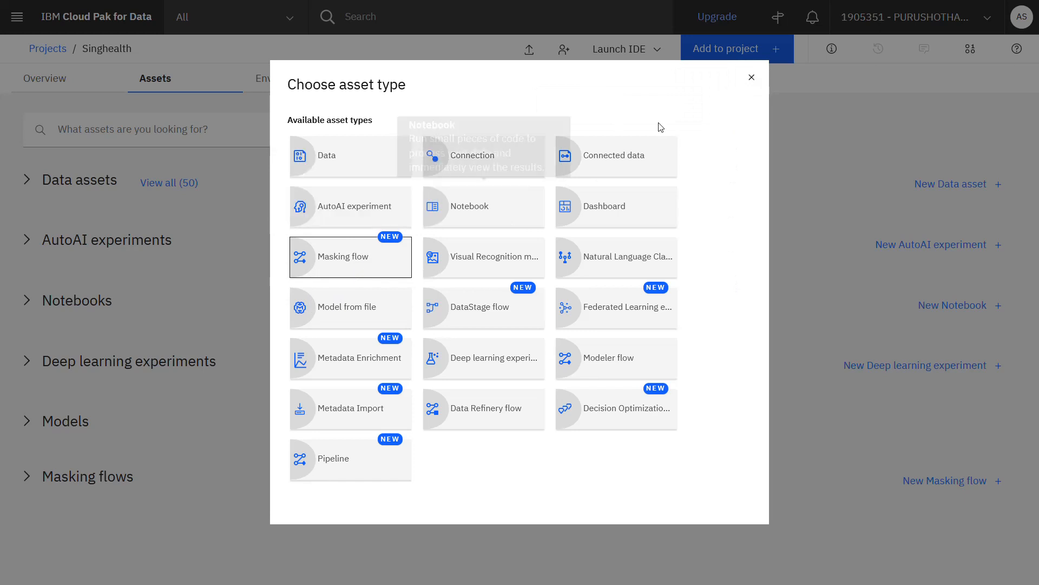
pyautogui.click(754, 80)
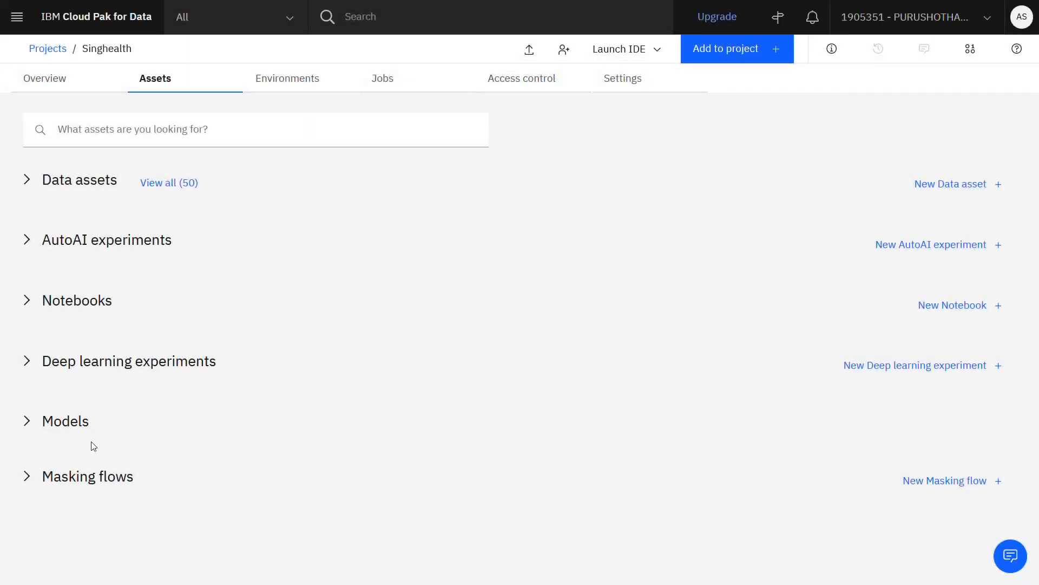
pyautogui.click(28, 475)
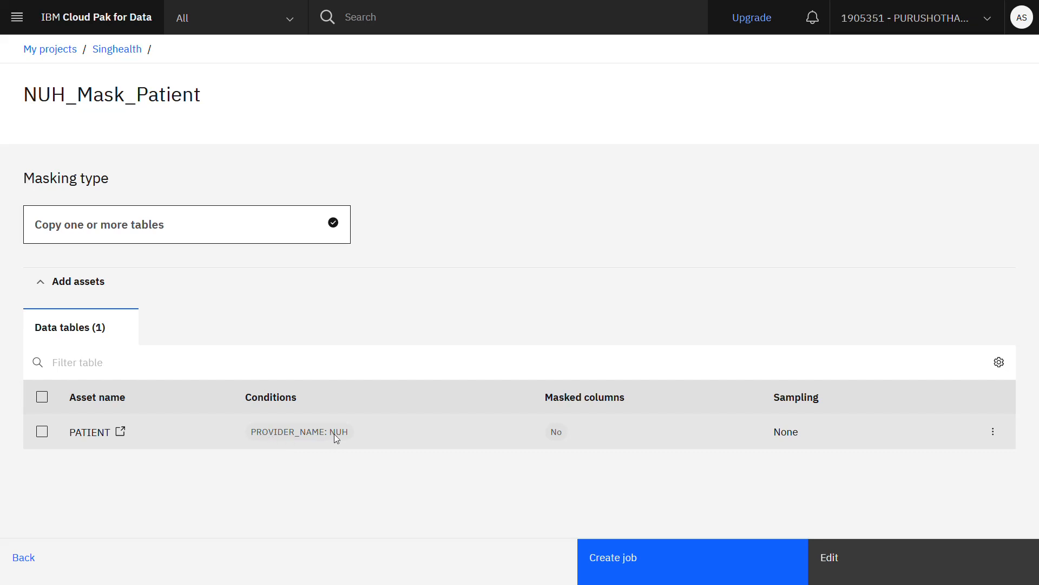
# - Put the NUH_Mask_Patient masking flow into edit mode, review the stages of creating its job, and cancel the job
pyautogui.click(829, 559)
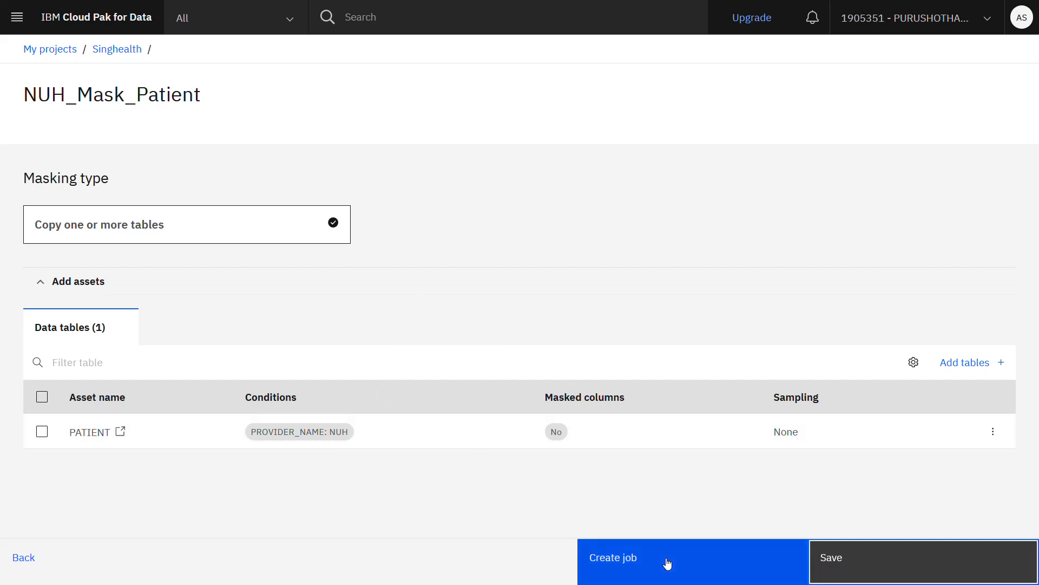
pyautogui.click(667, 563)
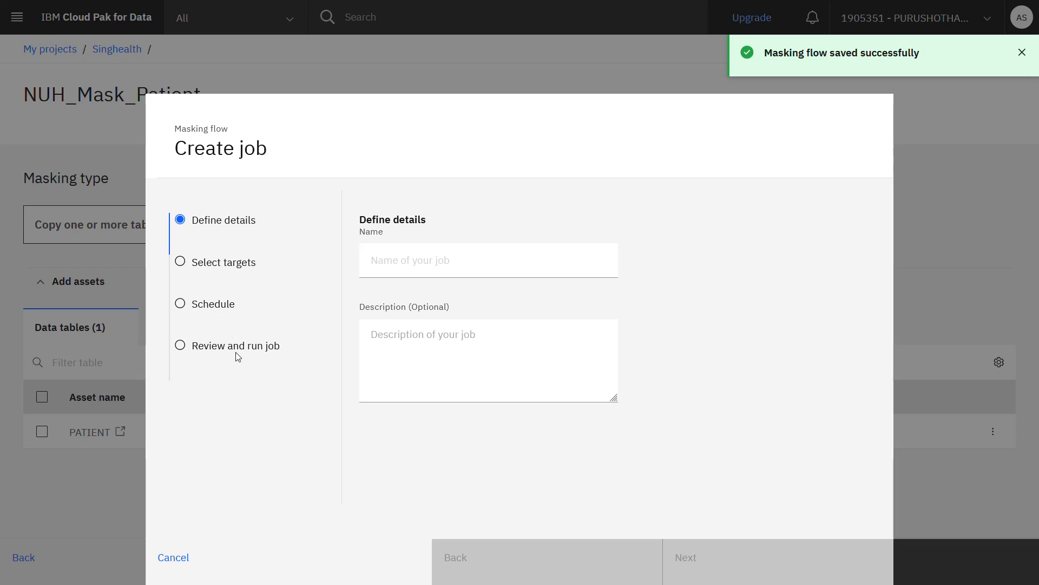
pyautogui.click(180, 560)
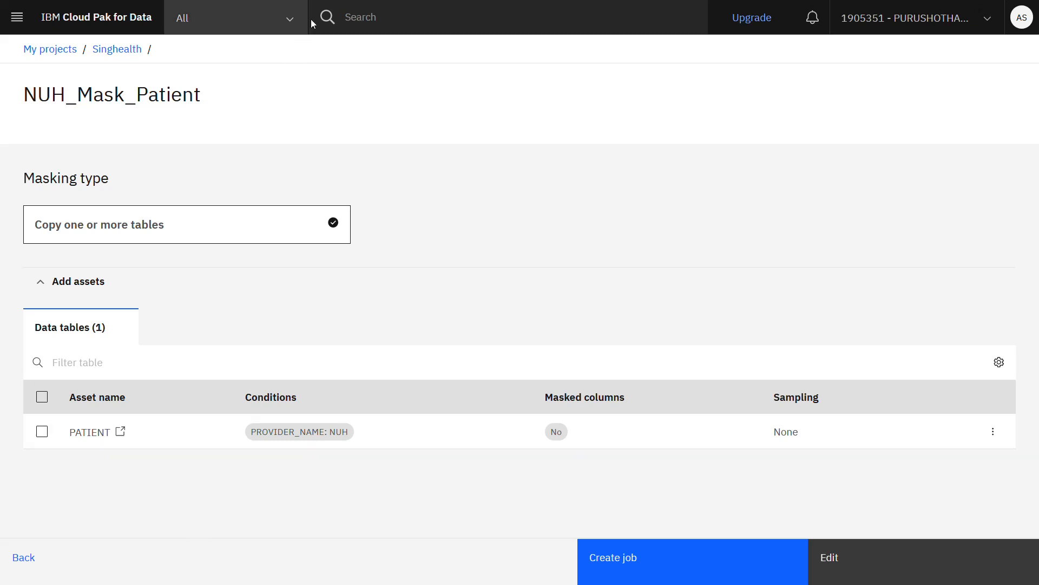
# - Switch to the gto_tokenizer_3_1_1 parallel job and examine the Connector and Stages groups of its palette
pyautogui.moveTo(326, 4)
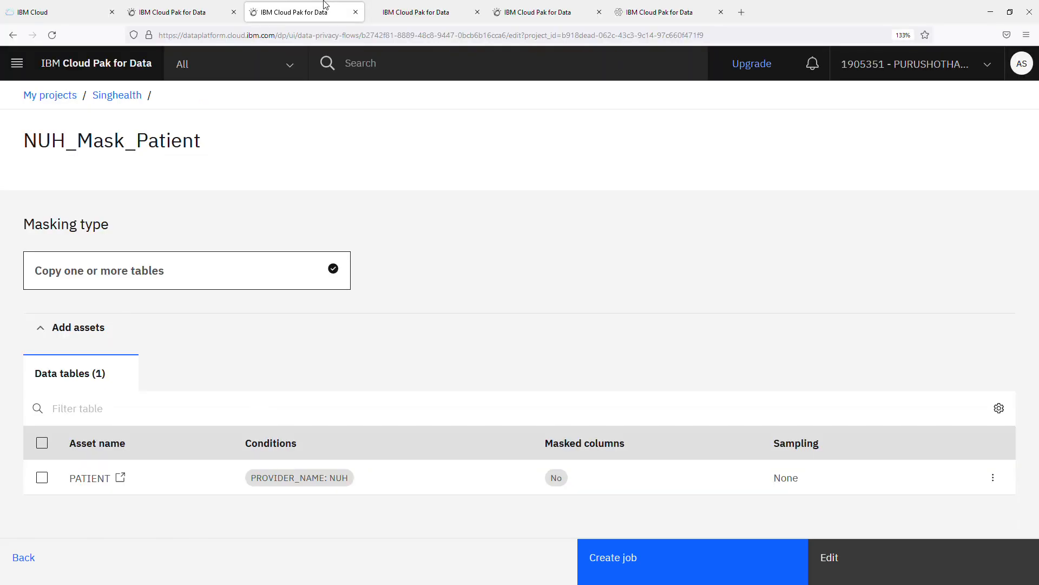
pyautogui.click(397, 12)
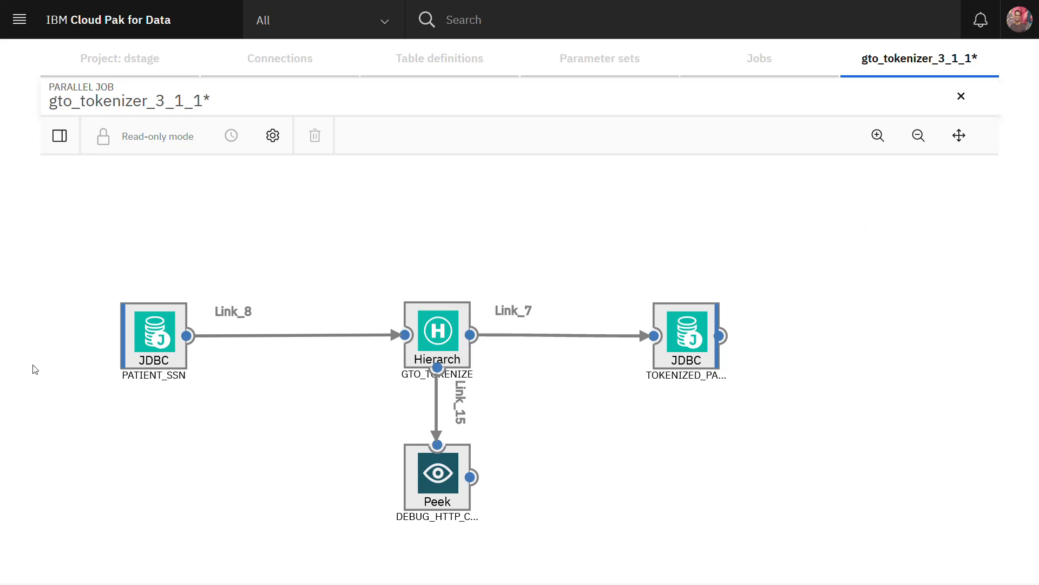
pyautogui.click(61, 137)
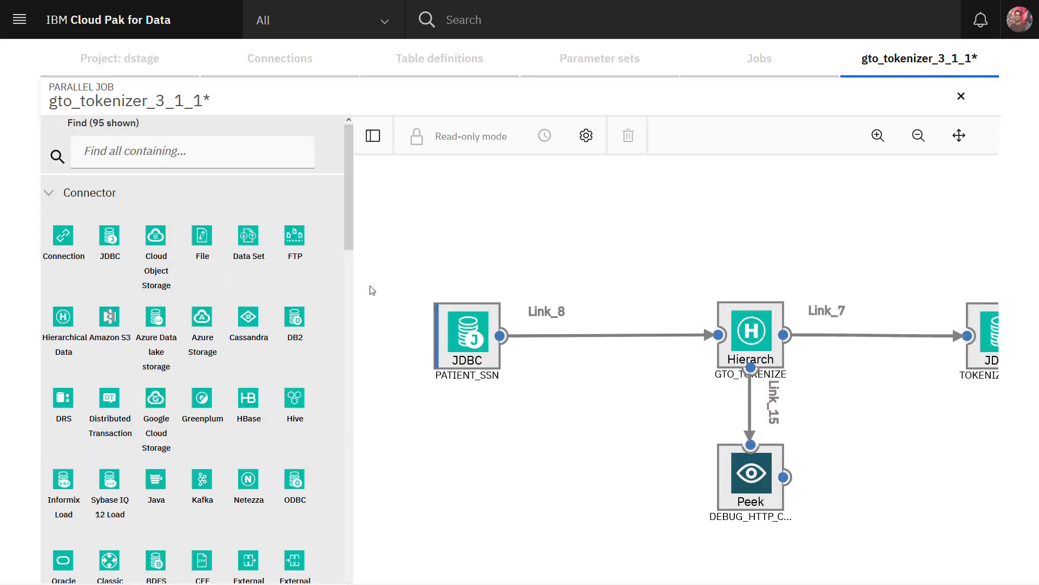
pyautogui.click(47, 195)
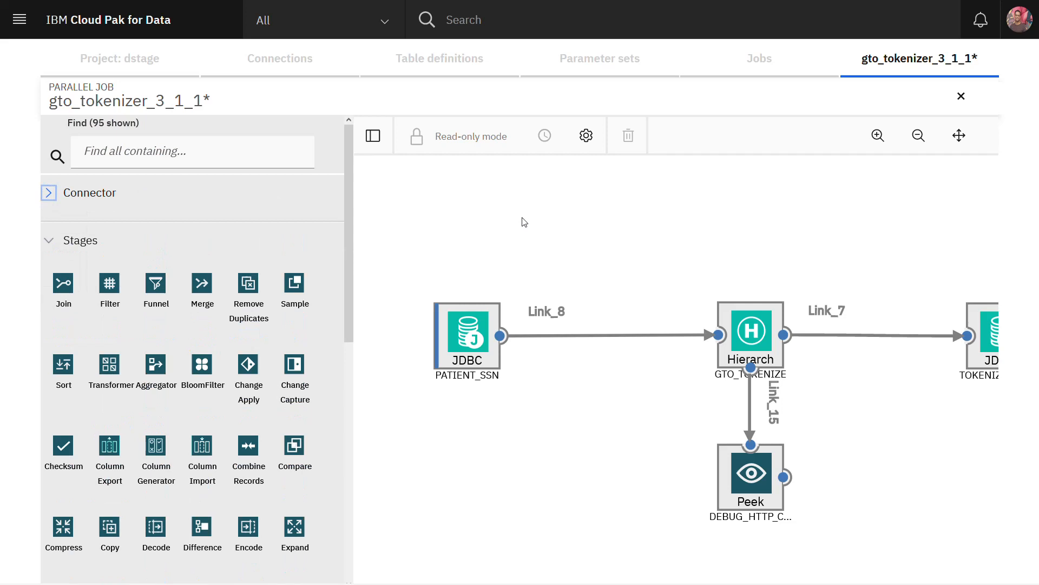
pyautogui.click(53, 239)
pyautogui.click(373, 136)
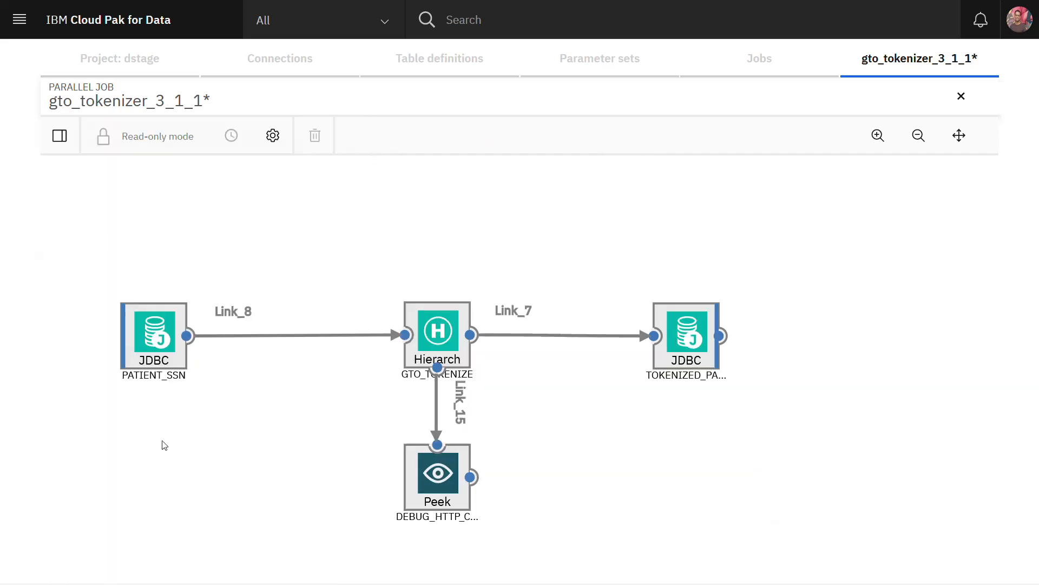
# - Examine the reusable connection and URL suffix of the REST step in the GTO_TOKENIZE stage's assembly, and cancel the stage dialog
pyautogui.click(150, 330)
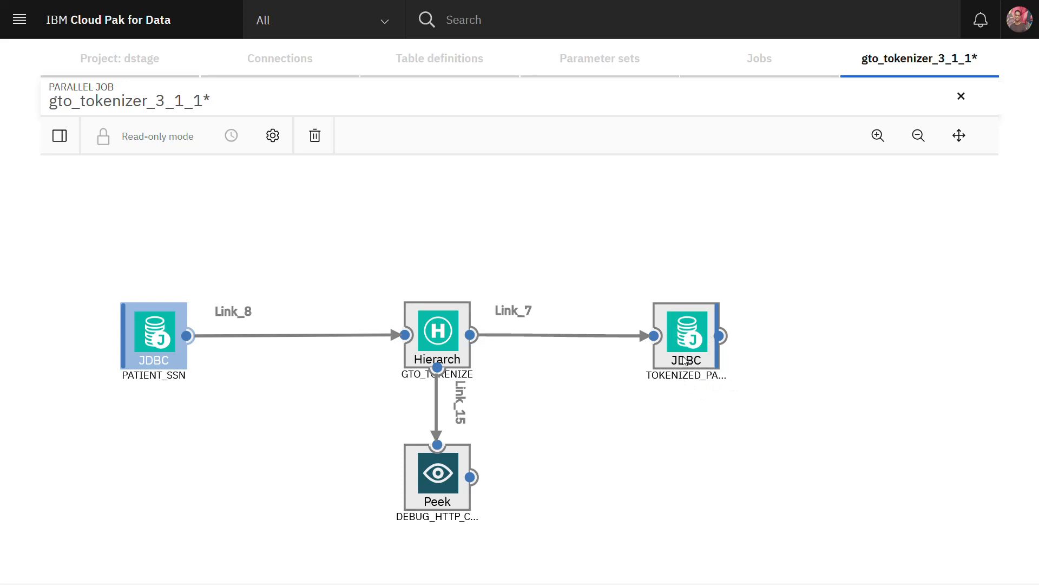
pyautogui.doubleClick(437, 334)
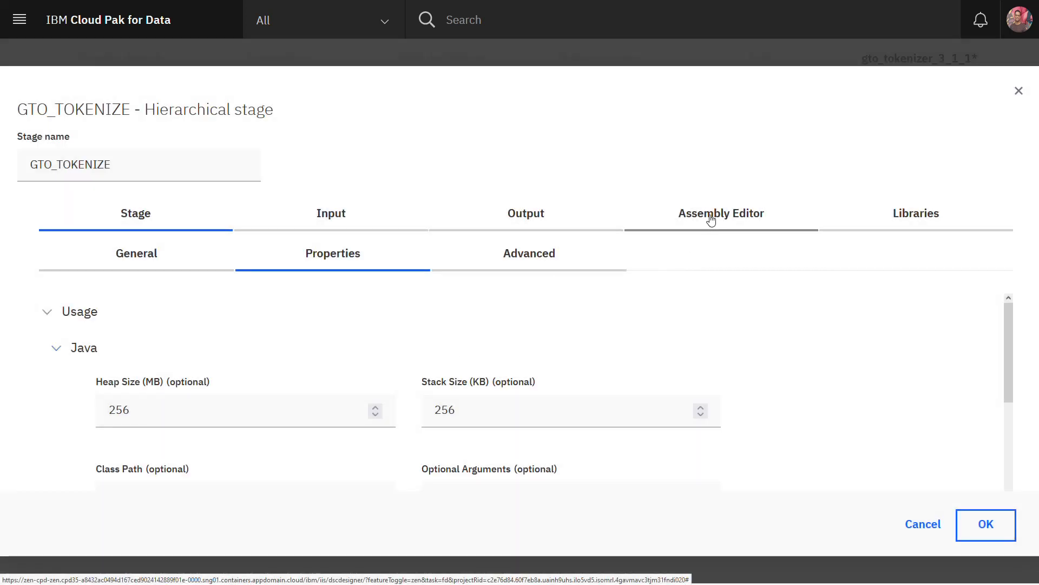
pyautogui.click(710, 219)
pyautogui.click(664, 260)
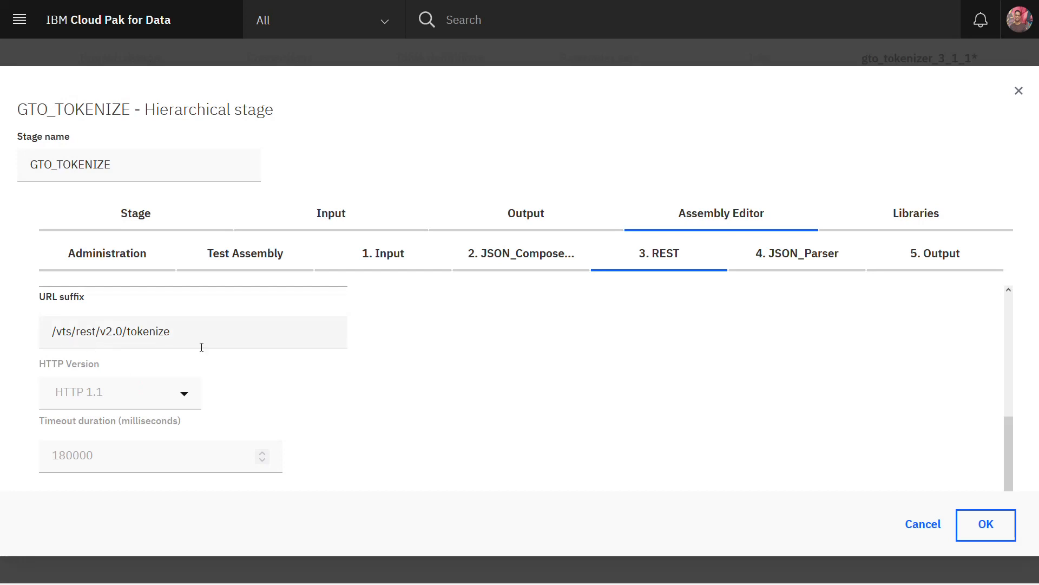
pyautogui.scroll(2, 246, 353)
pyautogui.click(715, 262)
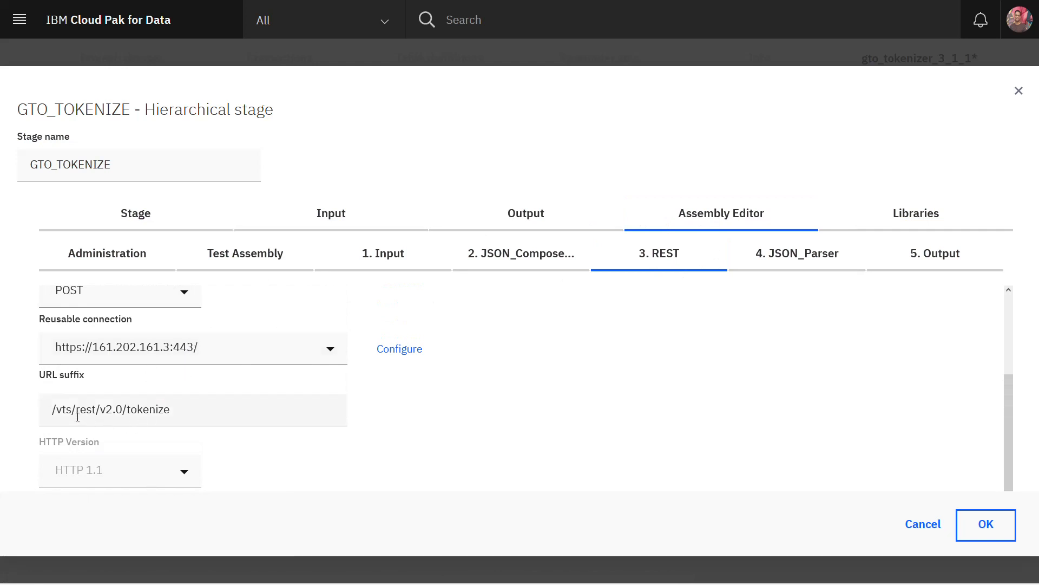
pyautogui.moveTo(131, 416); pyautogui.dragTo(177, 413)
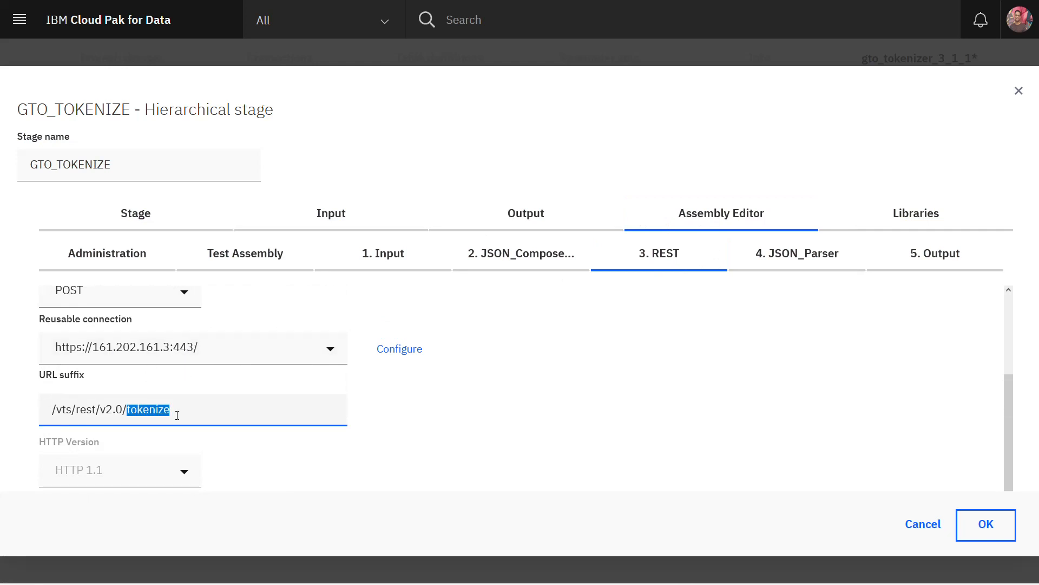
pyautogui.click(195, 406)
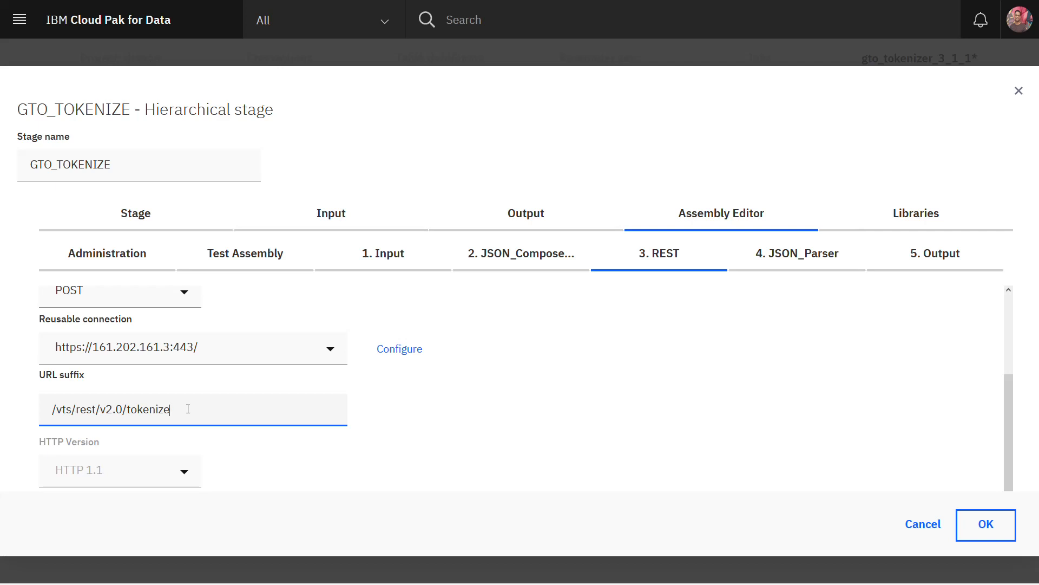
pyautogui.click(927, 526)
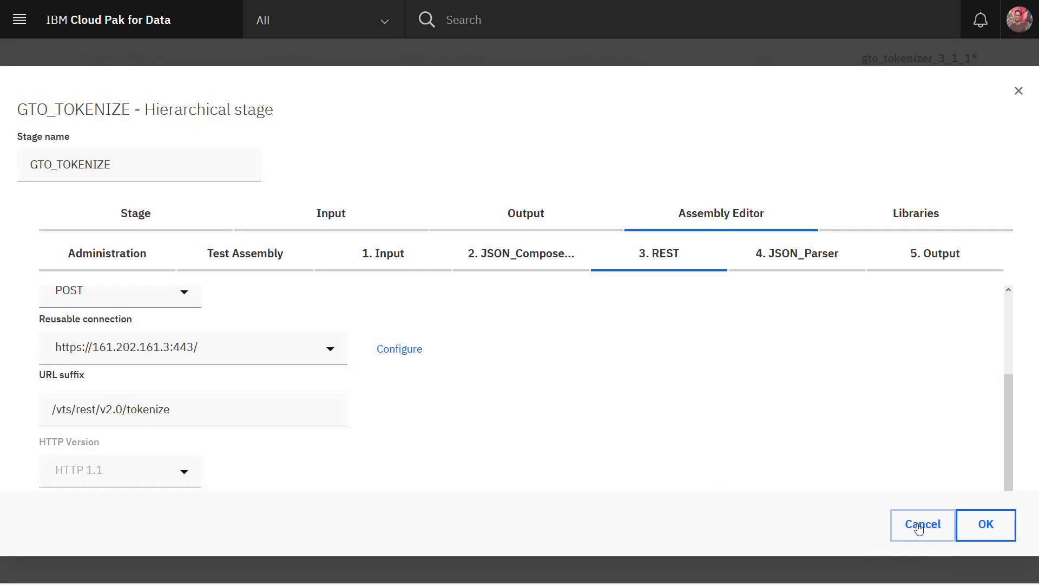
pyautogui.click(924, 527)
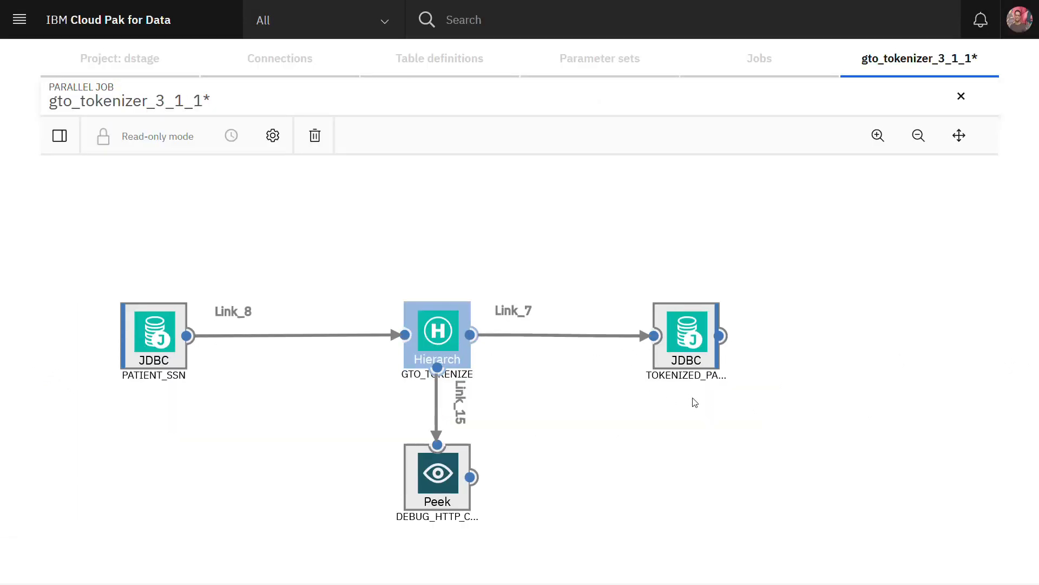
# - Switch to the IHIS project and preview the TOKENIZED_PATIENT data asset, examining the tokenized values in its SSN column
pyautogui.moveTo(406, 2)
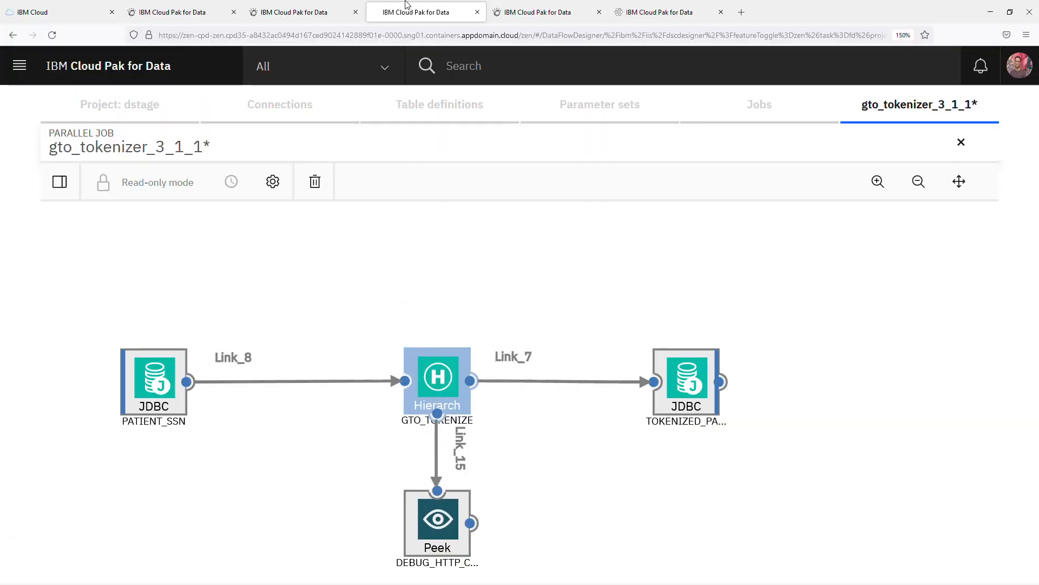
pyautogui.click(513, 13)
pyautogui.click(32, 202)
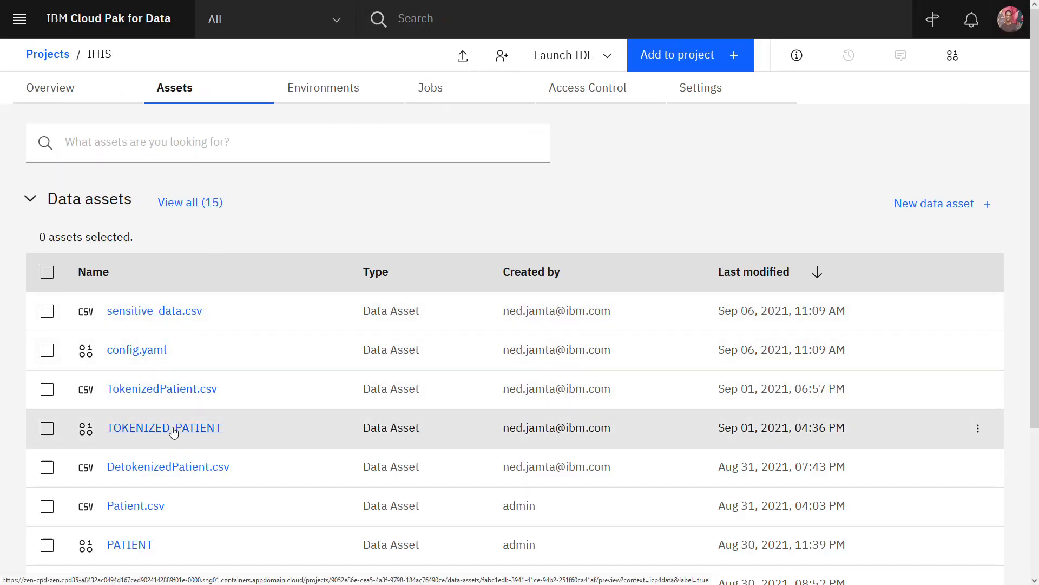
pyautogui.click(174, 429)
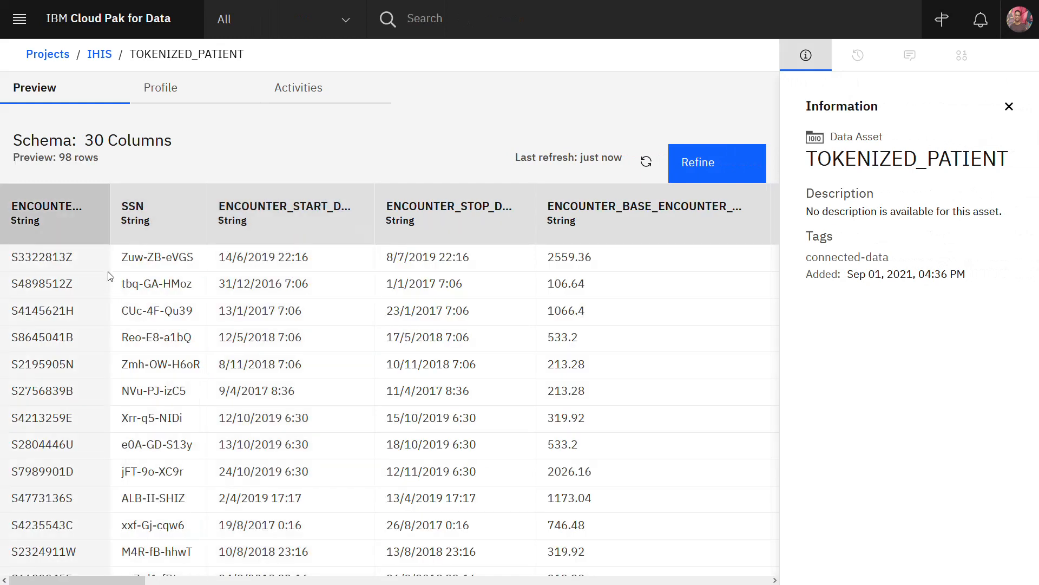
pyautogui.moveTo(123, 259); pyautogui.dragTo(194, 258)
pyautogui.moveTo(126, 284); pyautogui.dragTo(180, 284)
pyautogui.moveTo(129, 315); pyautogui.dragTo(187, 313)
pyautogui.moveTo(129, 339); pyautogui.dragTo(187, 391)
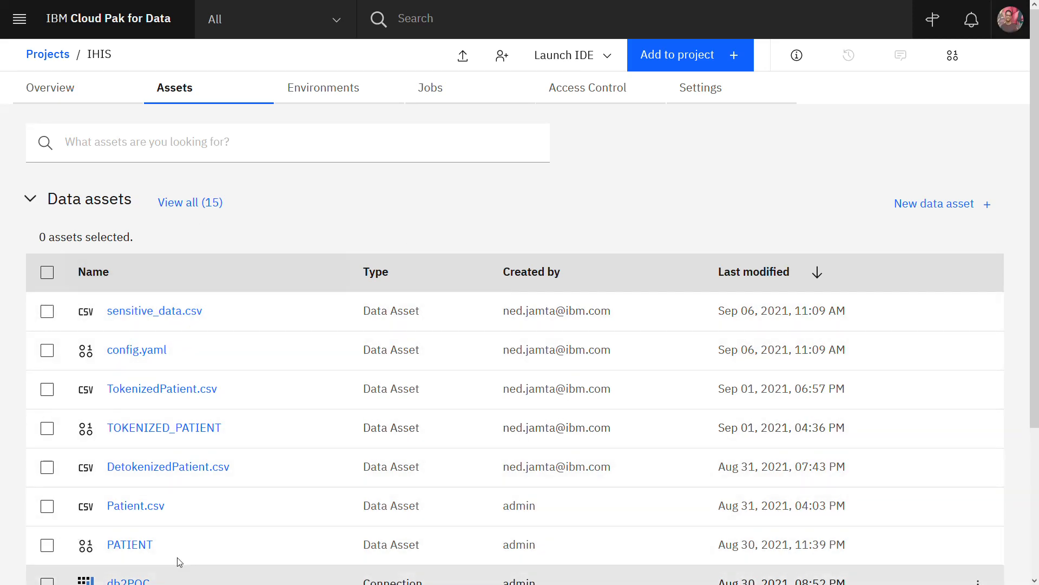
# - Collapse the IHIS project's data assets and open its tokenize job for editing
pyautogui.click(30, 200)
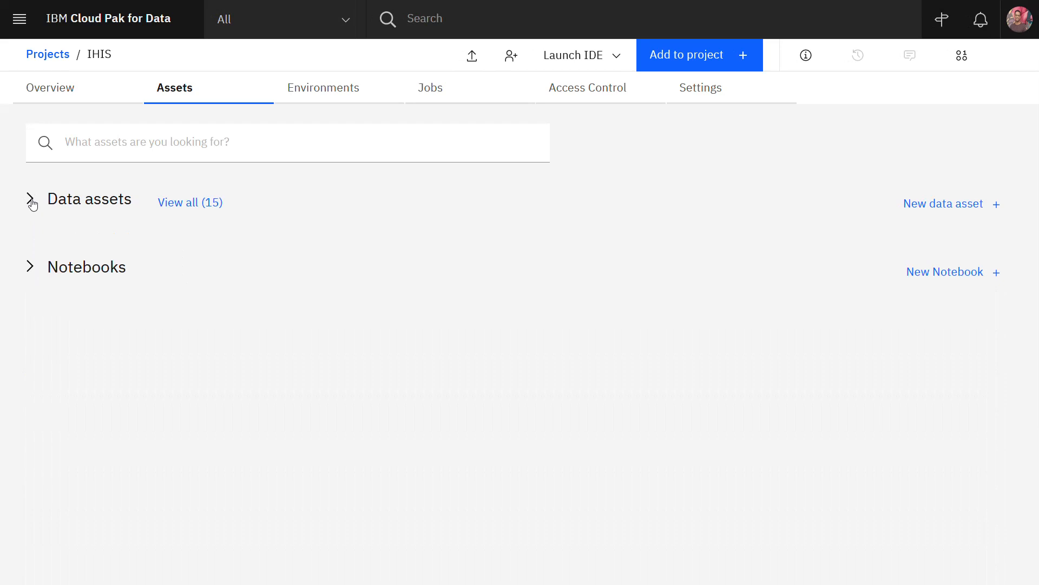
pyautogui.click(443, 96)
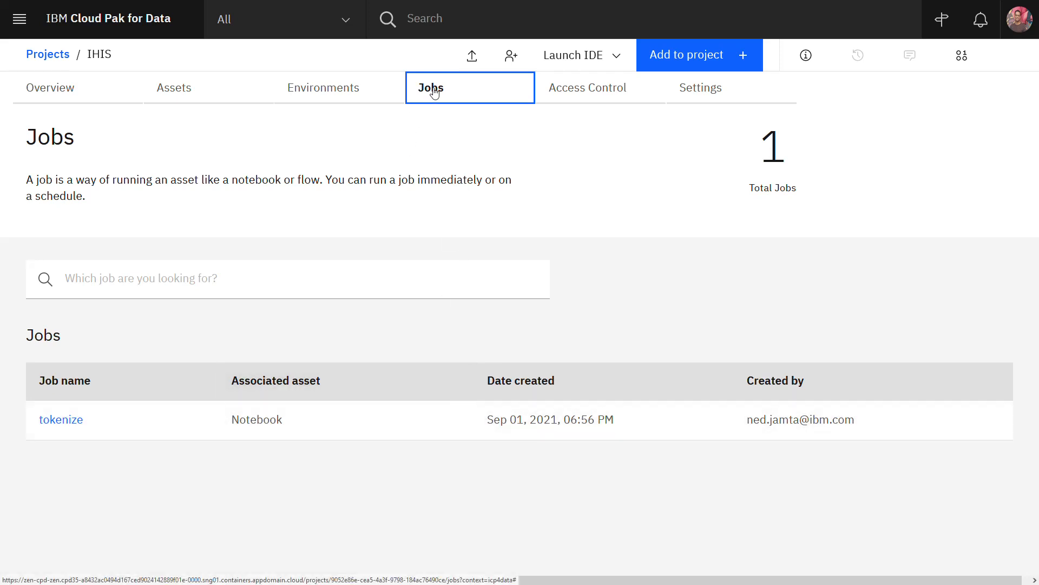
pyautogui.click(70, 429)
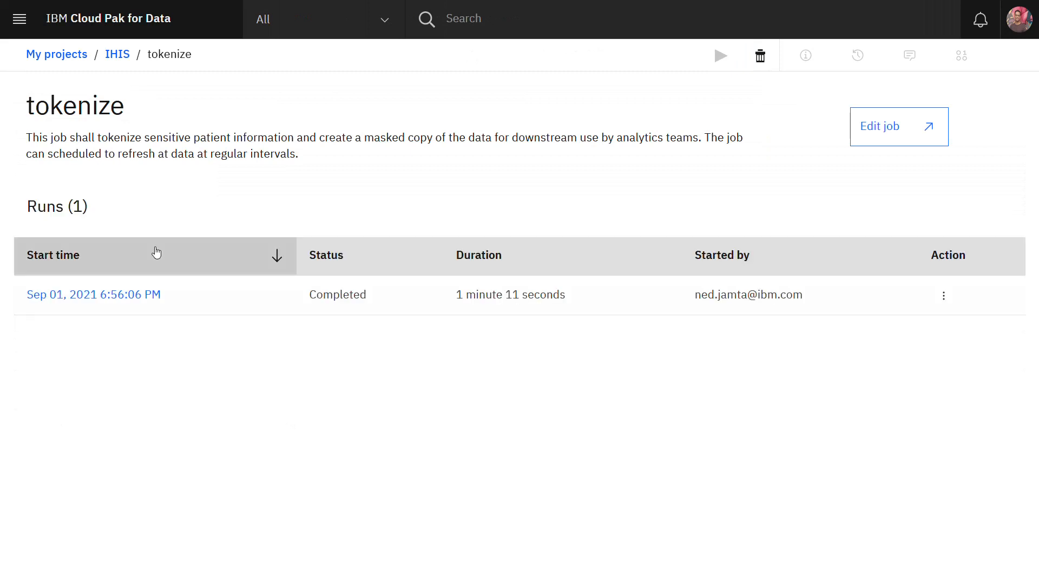
pyautogui.click(881, 133)
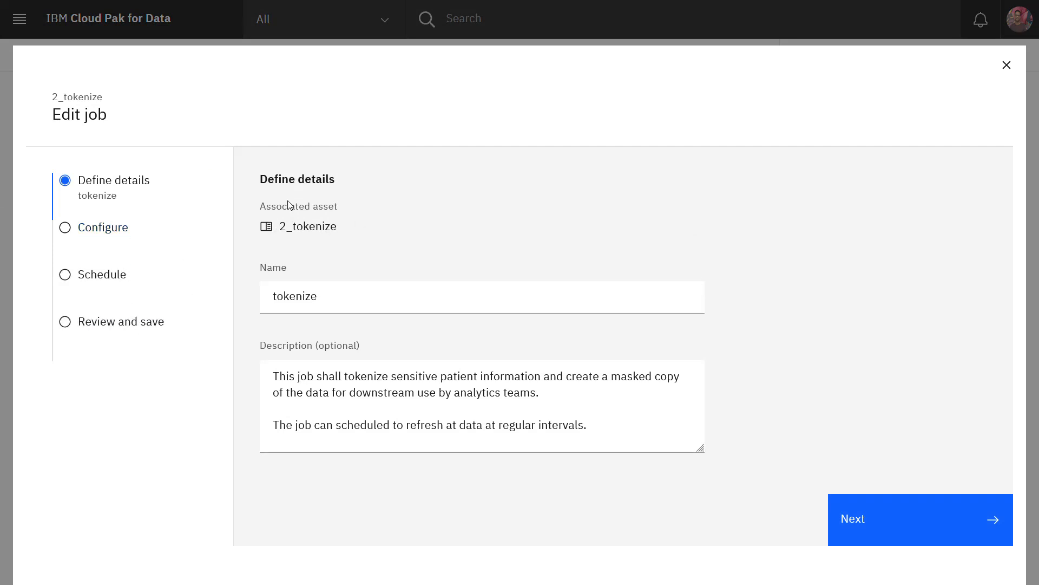
# - Check the tokenize job's associated notebook and review the summary of its environment and schedule
pyautogui.moveTo(286, 231); pyautogui.dragTo(344, 230)
pyautogui.click(309, 230)
pyautogui.click(122, 322)
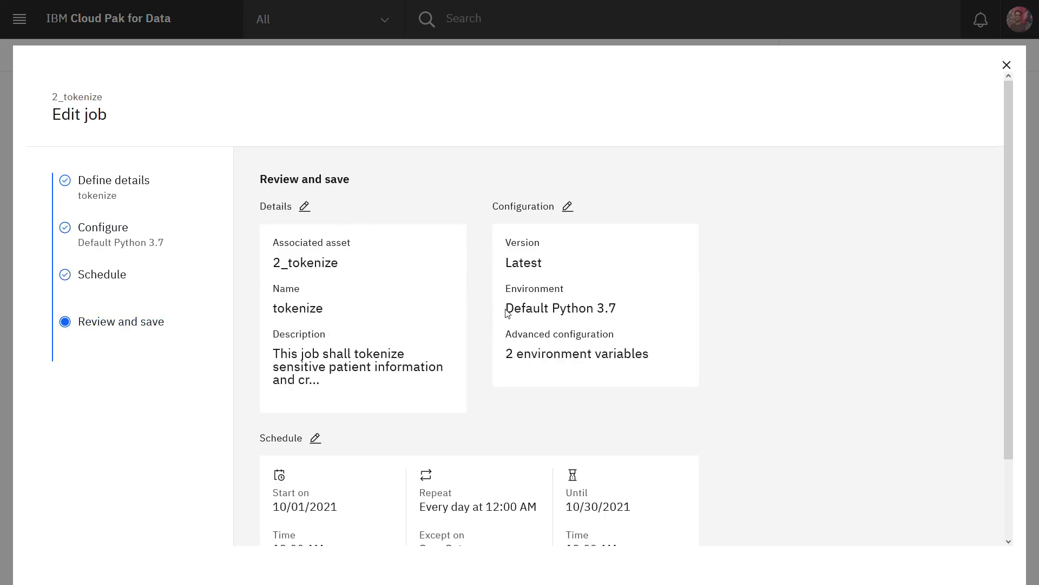
pyautogui.moveTo(506, 311); pyautogui.dragTo(634, 311)
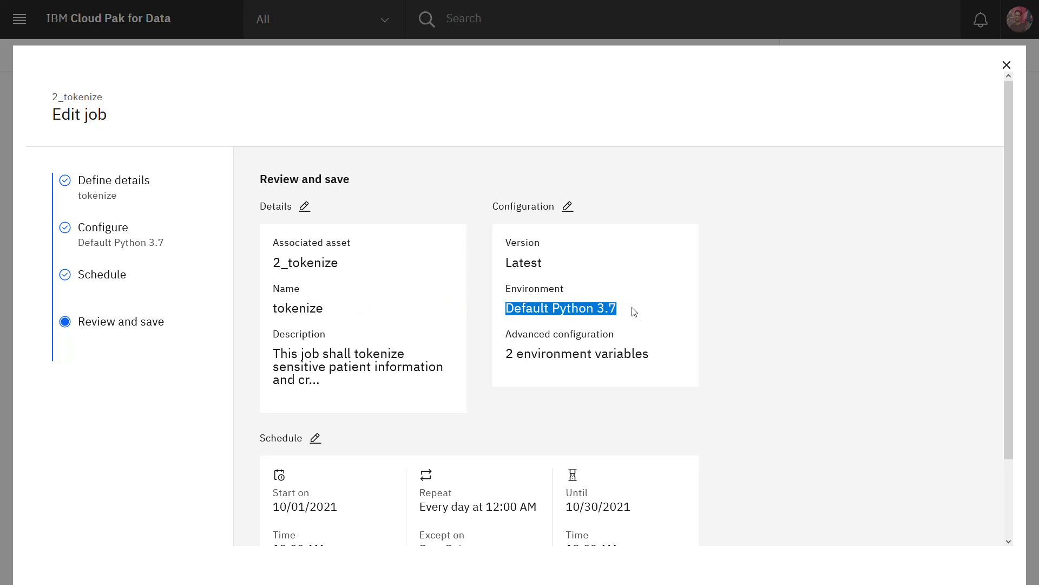
pyautogui.doubleClick(309, 262)
pyautogui.scroll(-2, 560, 331)
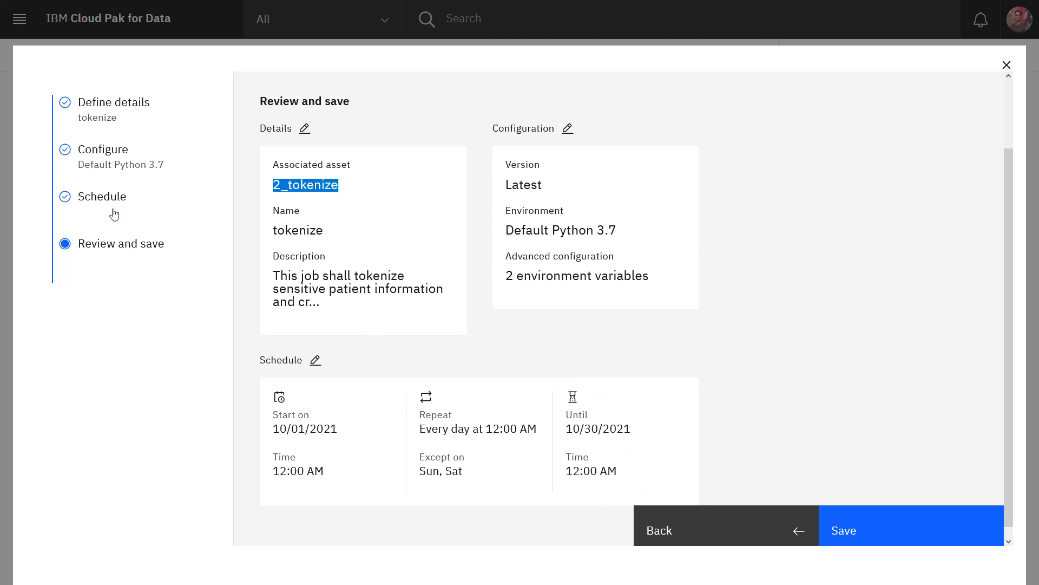
# - Inspect the tokenize job's environment variables, recheck its summary, and close the job editor without saving
pyautogui.click(112, 169)
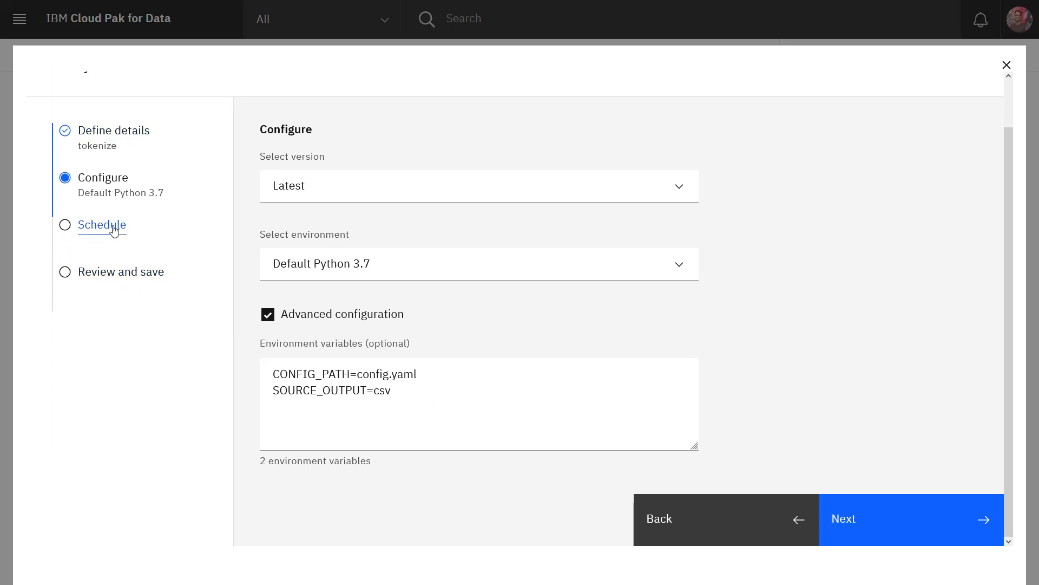
pyautogui.click(109, 276)
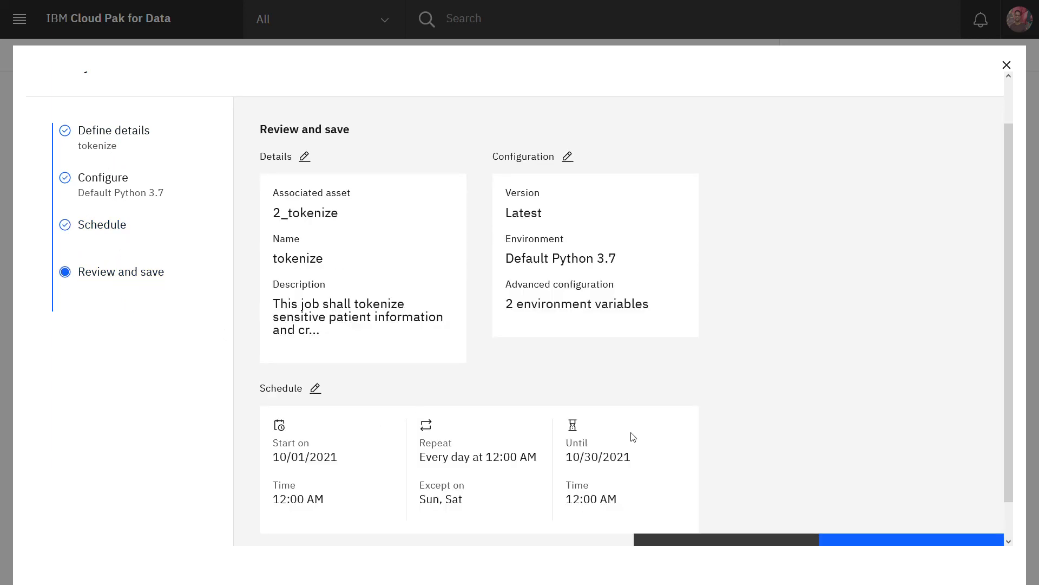
pyautogui.scroll(-1, 669, 399)
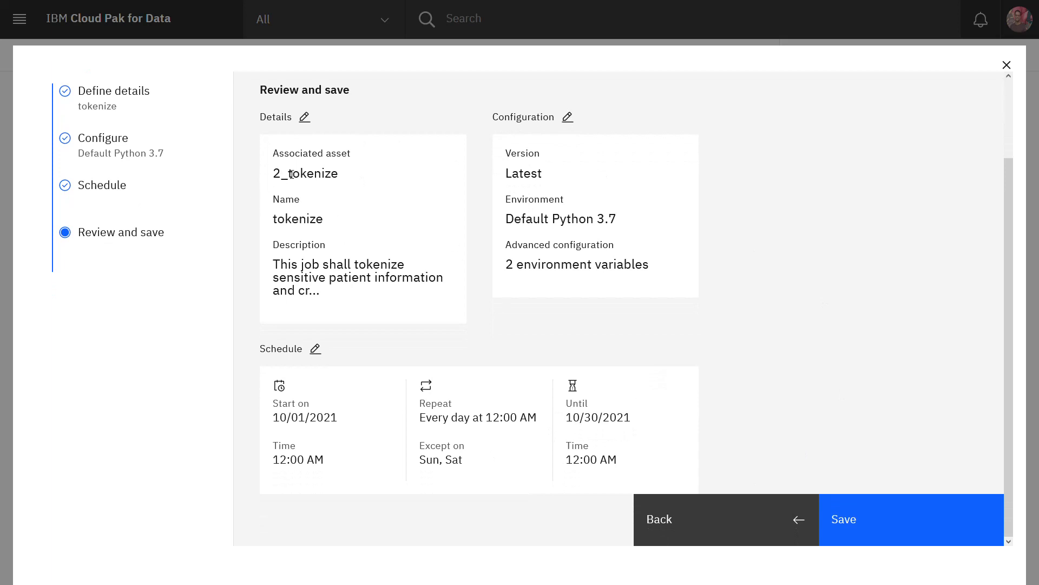
pyautogui.moveTo(273, 173); pyautogui.dragTo(329, 179)
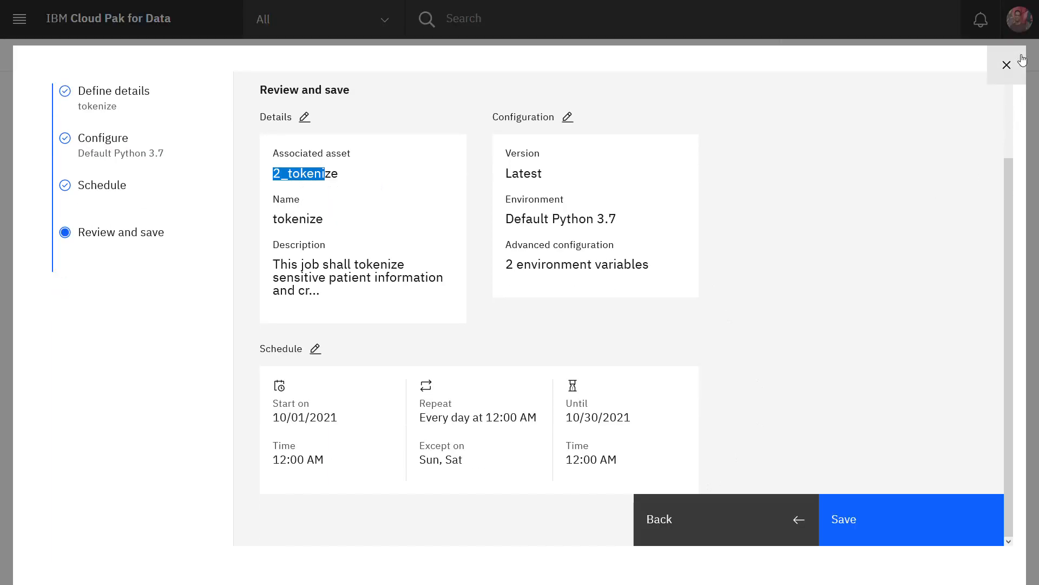
pyautogui.click(1011, 64)
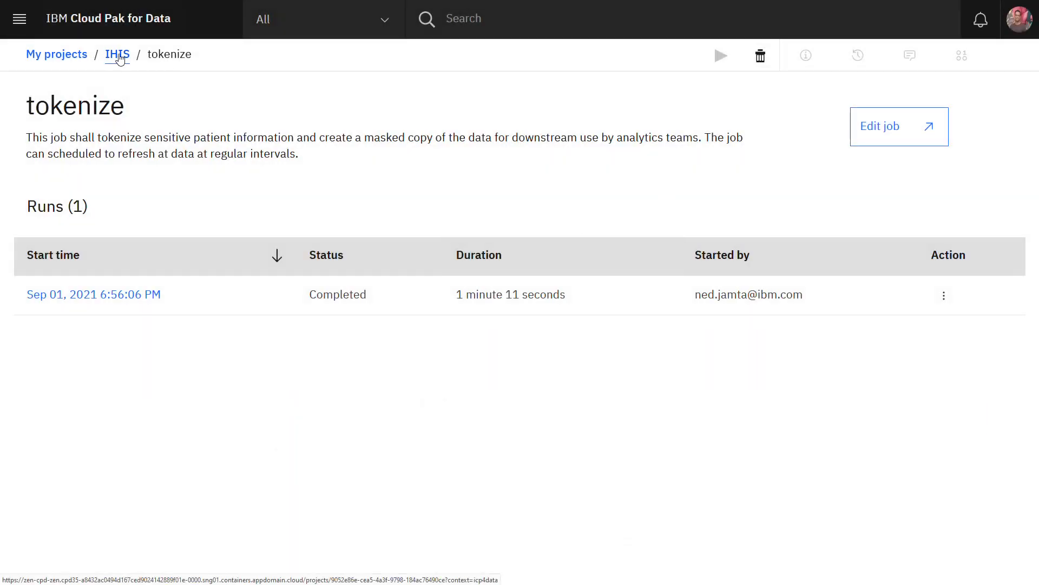
# - Return to the IHIS project's assets, open the 2_tokenize notebook and go to its printed configuration
pyautogui.click(118, 56)
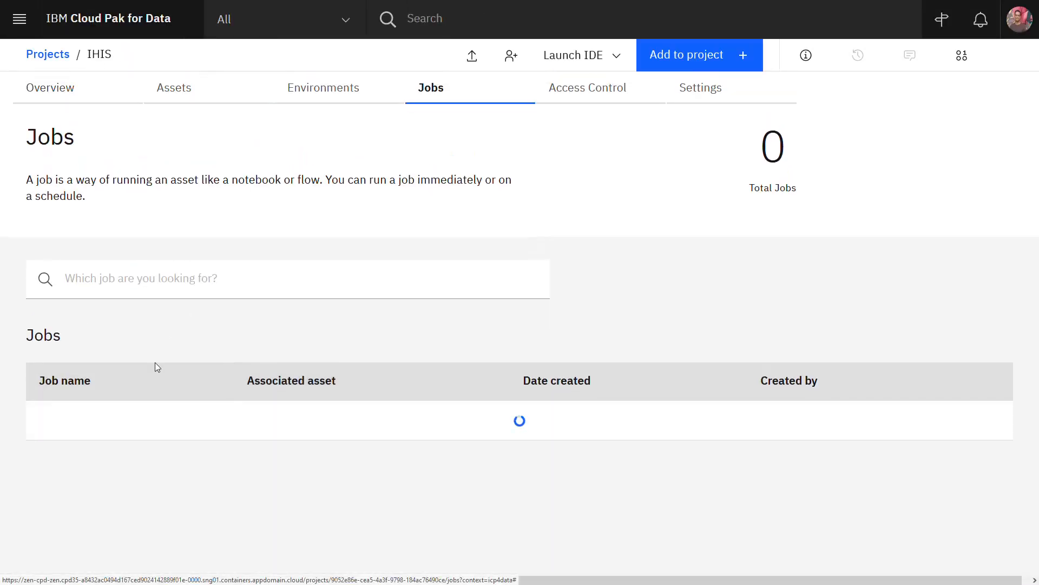
pyautogui.click(192, 88)
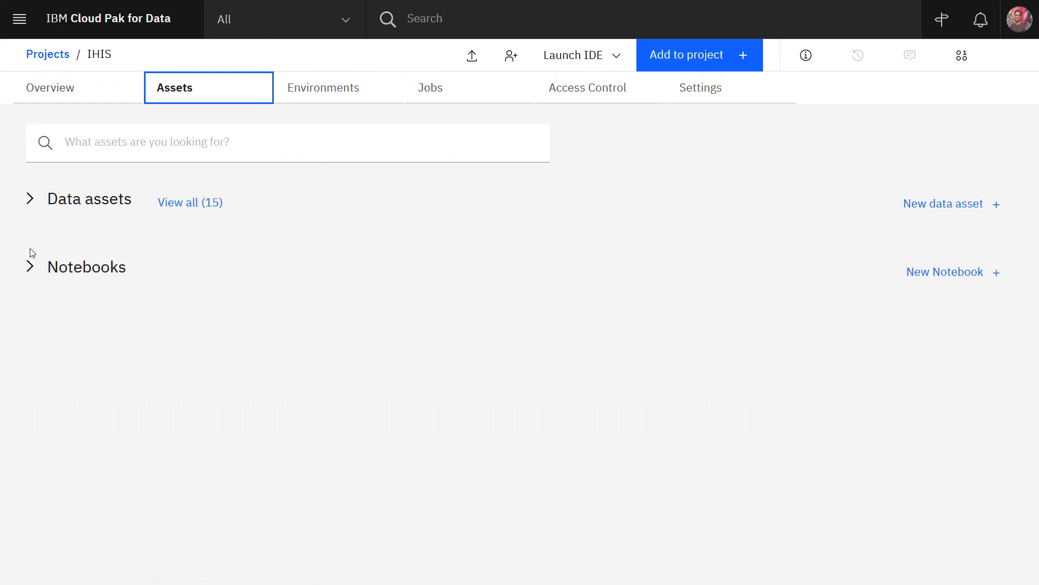
pyautogui.click(32, 268)
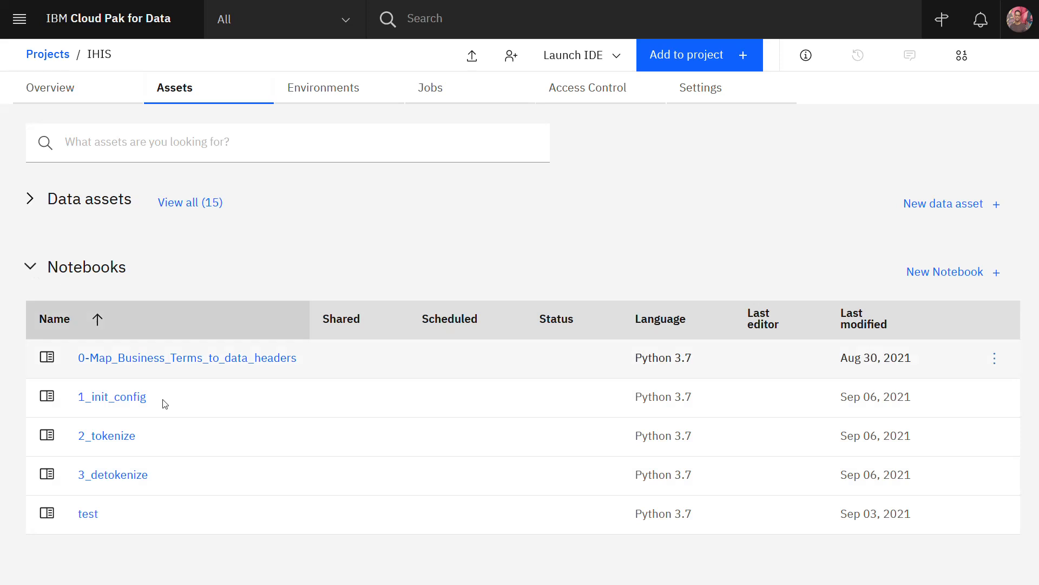
pyautogui.click(102, 440)
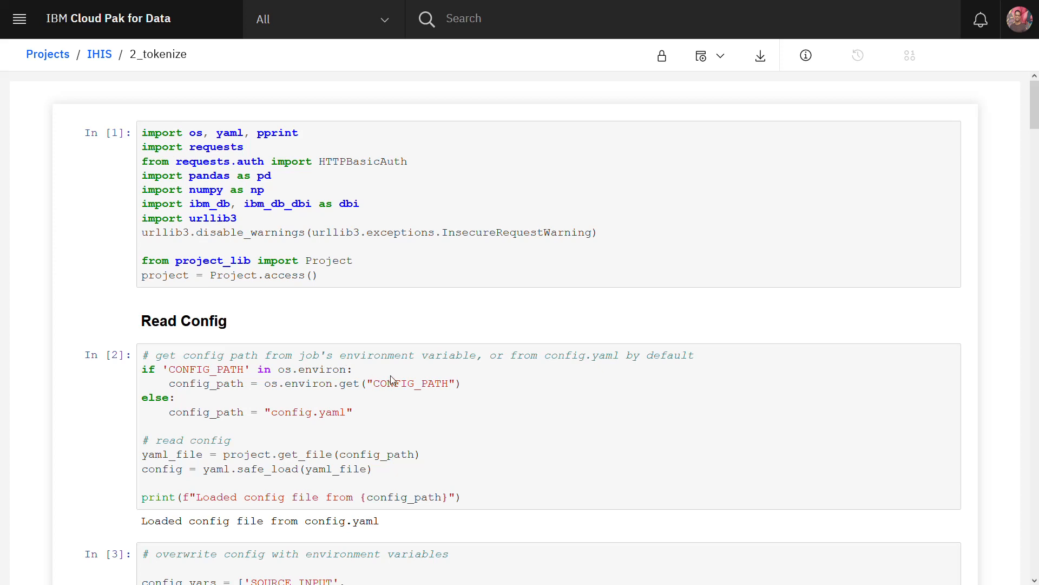
pyautogui.scroll(-10, 392, 381)
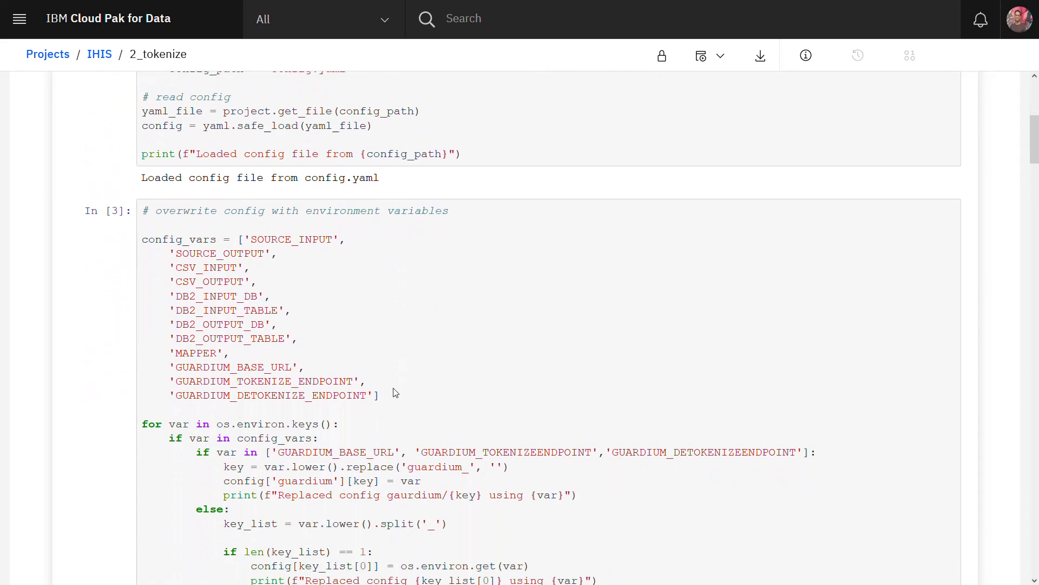
pyautogui.scroll(-5, 398, 393)
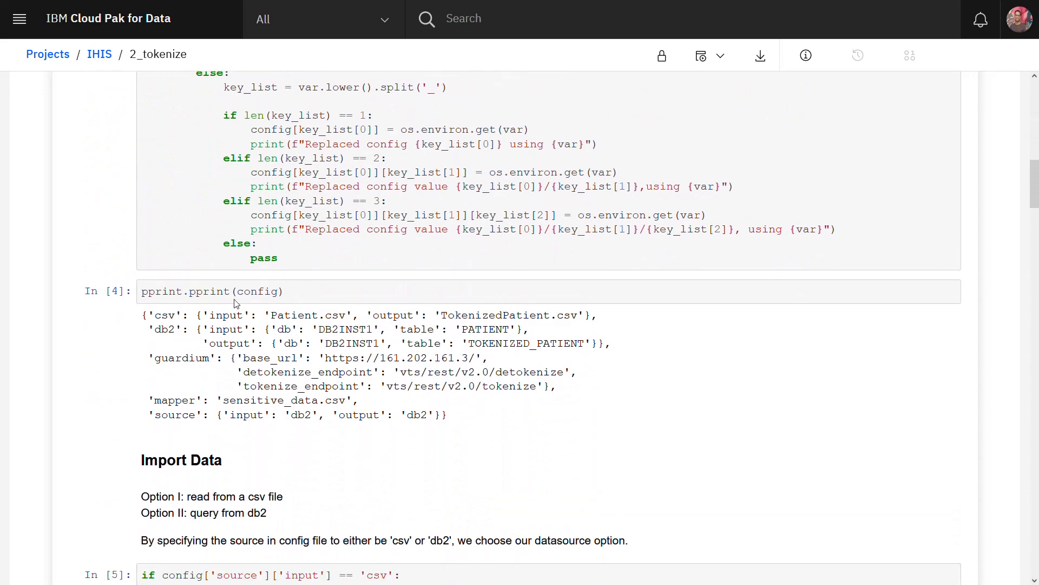
# - Examine the CSV file and DB2 table inputs and outputs in the notebook's printed configuration
pyautogui.moveTo(203, 317); pyautogui.dragTo(281, 324)
pyautogui.moveTo(204, 332); pyautogui.dragTo(251, 333)
pyautogui.moveTo(162, 318); pyautogui.dragTo(177, 337)
pyautogui.moveTo(465, 338); pyautogui.dragTo(521, 340)
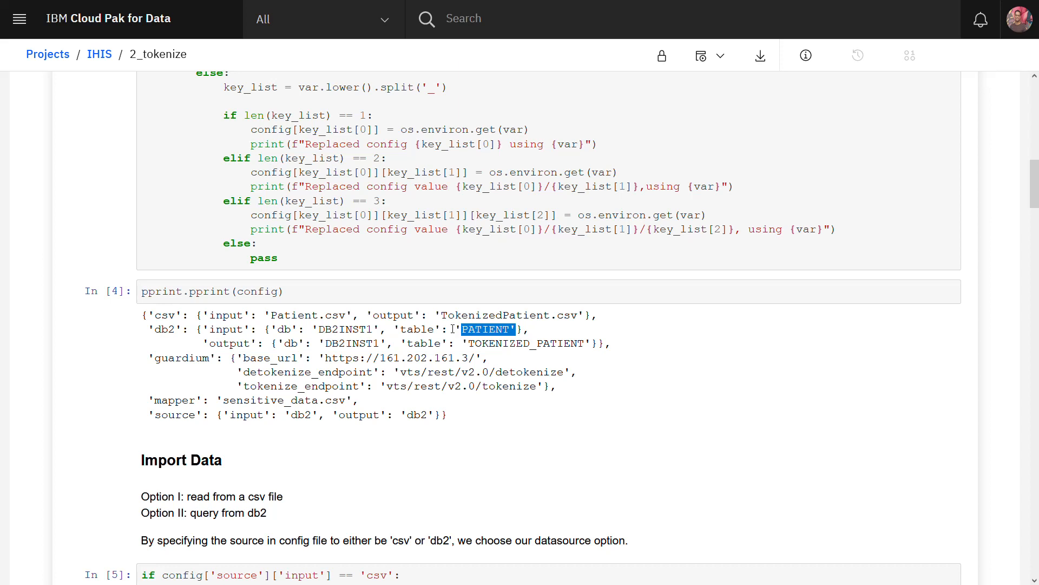
pyautogui.moveTo(447, 318); pyautogui.dragTo(551, 319)
pyautogui.click(572, 316)
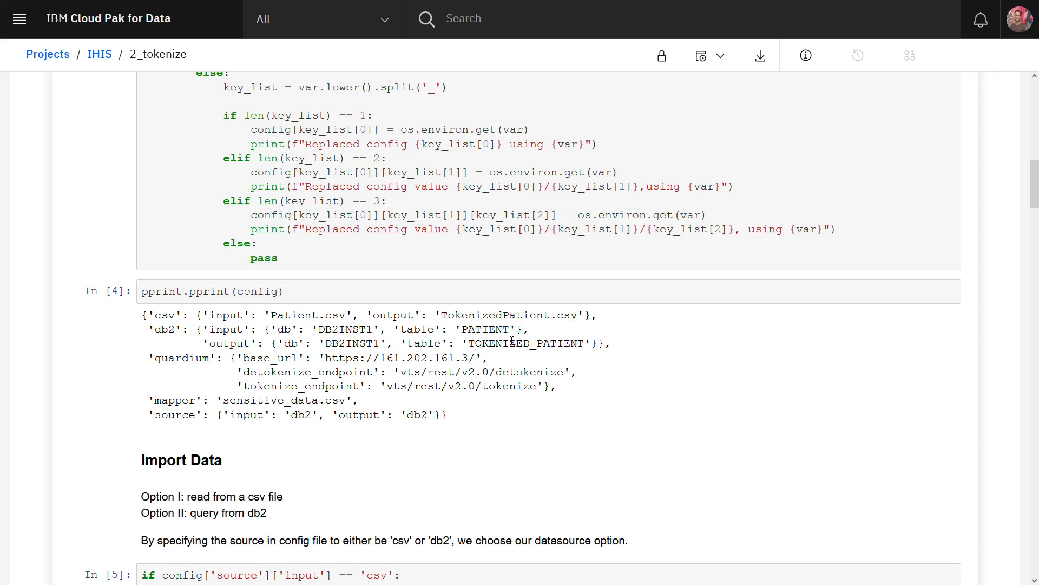
# - Examine the Guardium base URL and the tokenize and detokenize endpoints in the notebook's printed configuration
pyautogui.moveTo(248, 362); pyautogui.dragTo(481, 362)
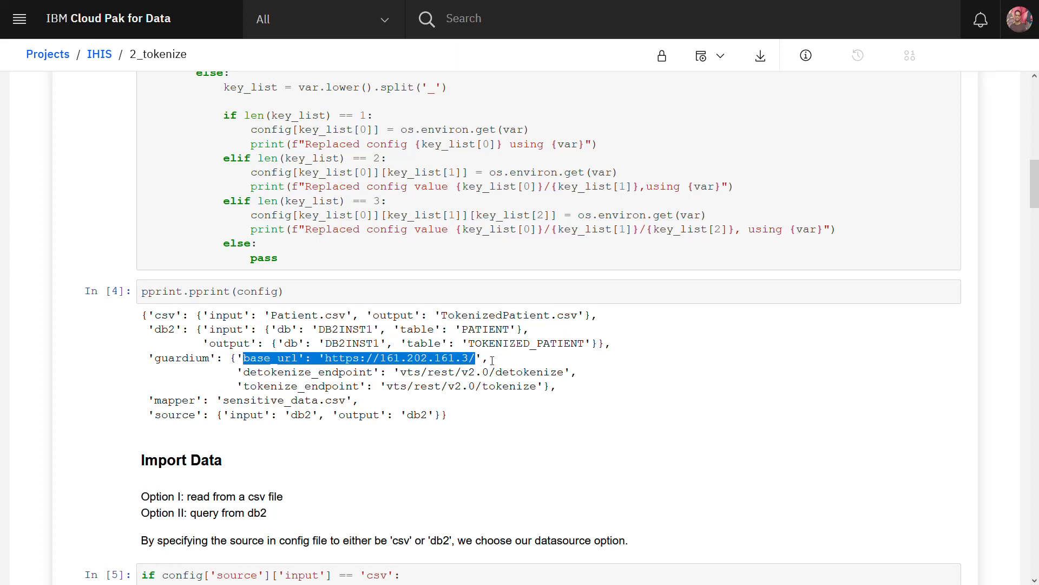
pyautogui.click(385, 368)
pyautogui.moveTo(354, 359); pyautogui.dragTo(492, 361)
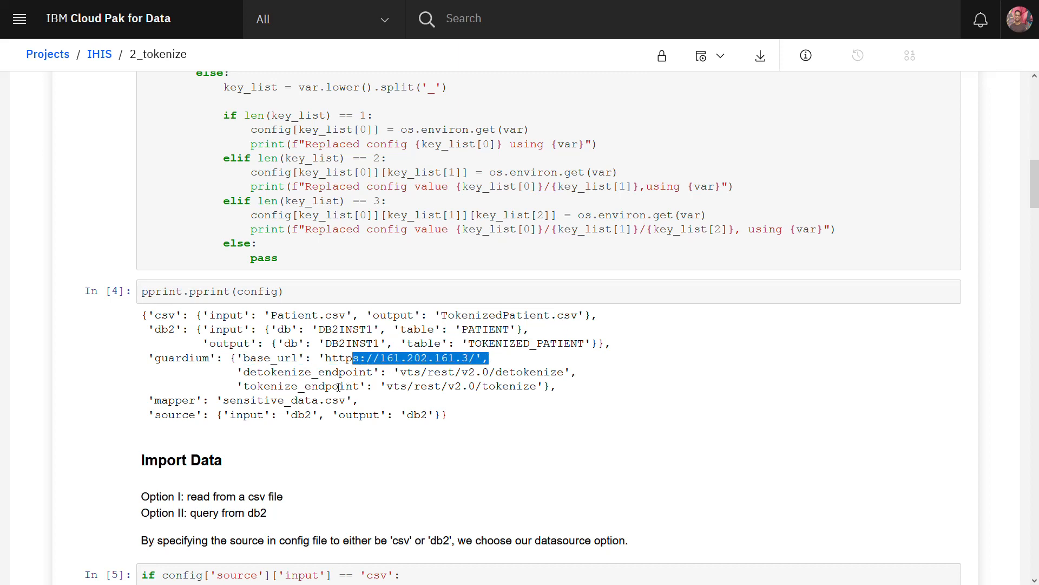
pyautogui.moveTo(263, 387); pyautogui.dragTo(526, 396)
pyautogui.moveTo(339, 373); pyautogui.dragTo(534, 382)
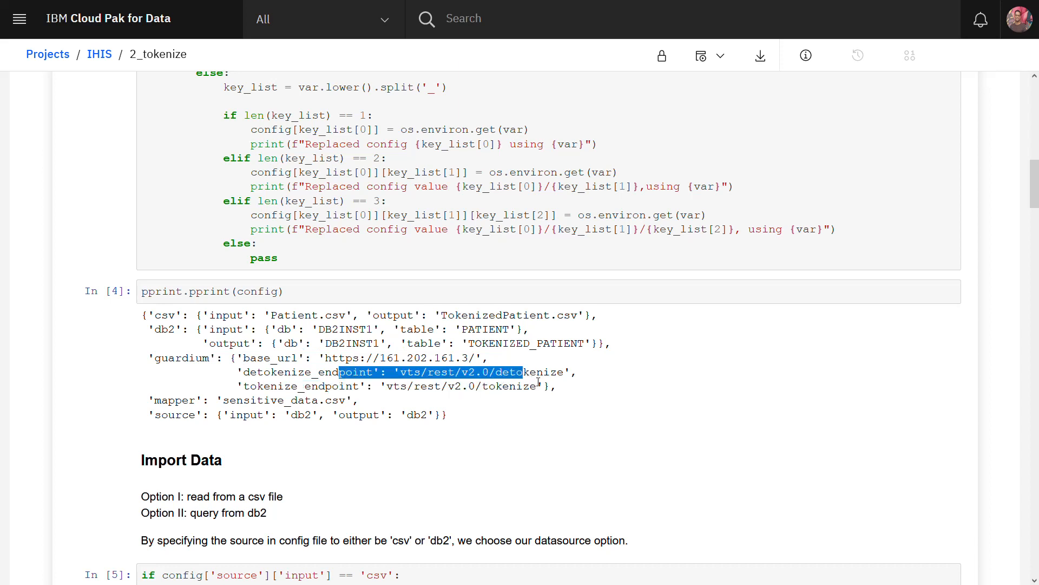
# - Recheck the DB2 output entry and its TOKENIZED_PATIENT table in the notebook's printed configuration
pyautogui.moveTo(219, 345); pyautogui.dragTo(257, 346)
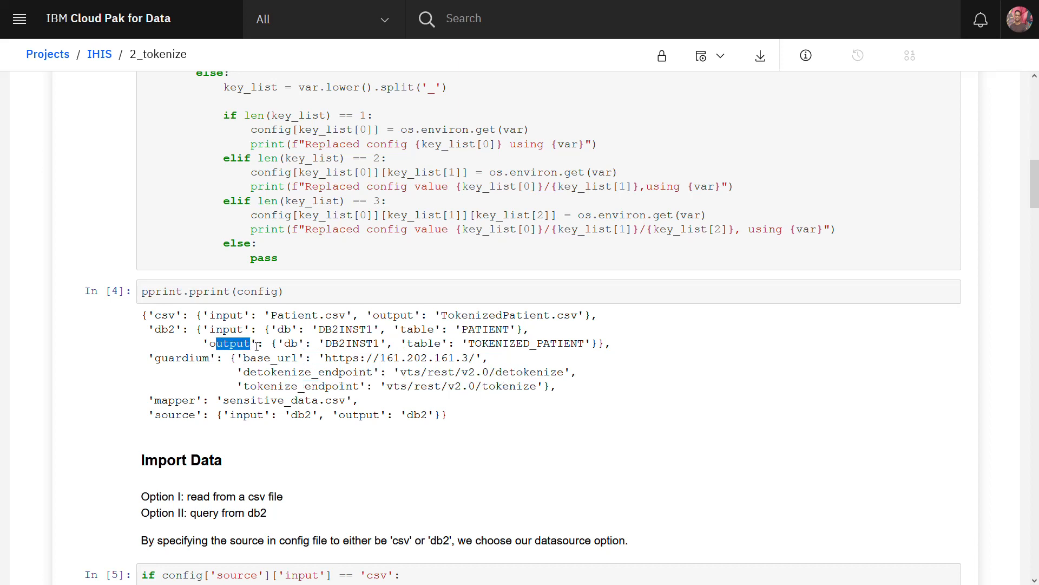
pyautogui.moveTo(469, 346); pyautogui.dragTo(598, 350)
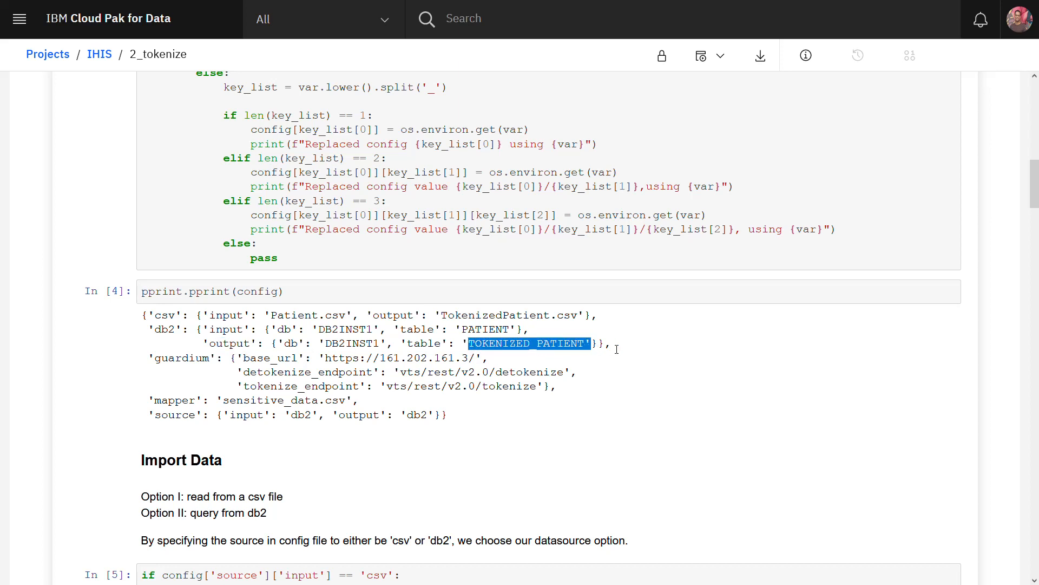
pyautogui.click(616, 350)
# - Examine the notebook's Import Data section, covering the csv and db2 source options and the db2POC connection code
pyautogui.scroll(-5, 625, 386)
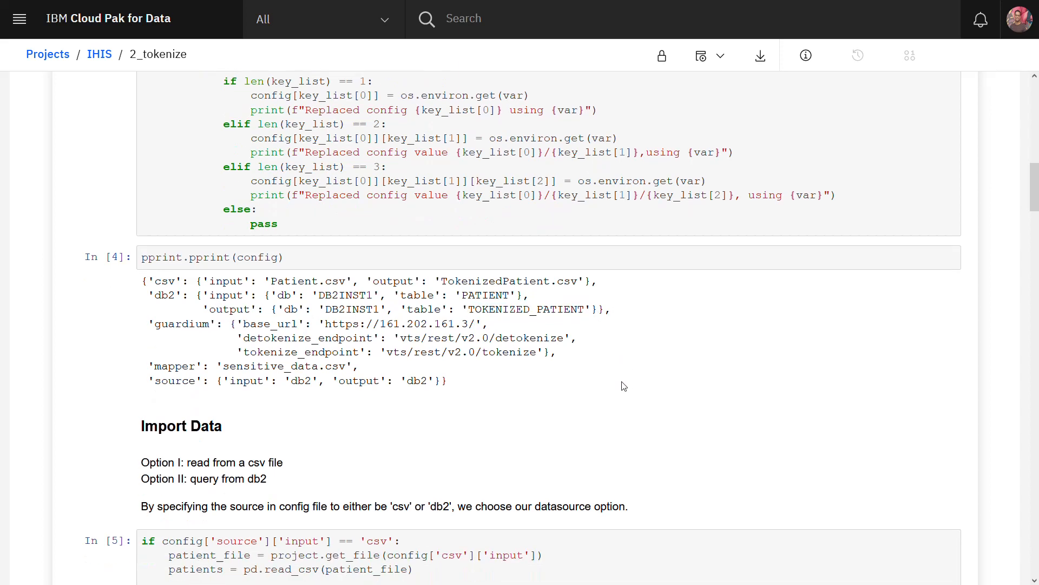
pyautogui.scroll(-3, 619, 390)
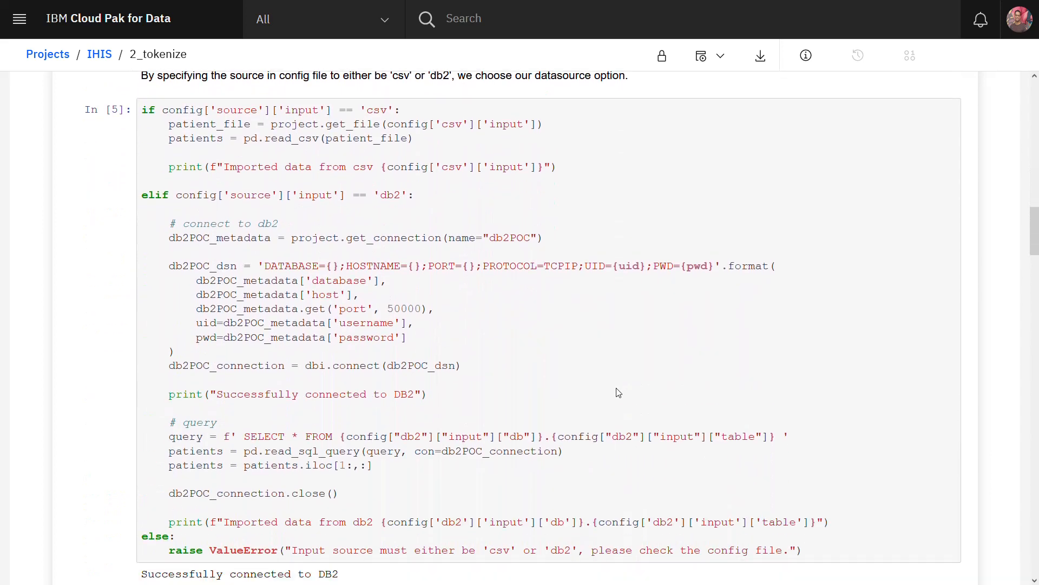
pyautogui.scroll(3, 442, 360)
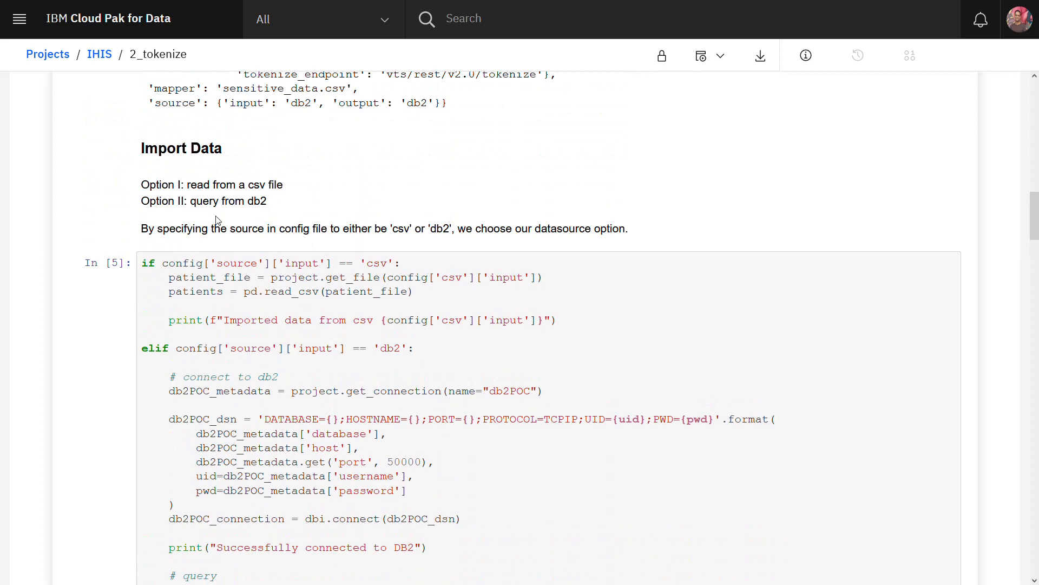
pyautogui.scroll(-3, 395, 483)
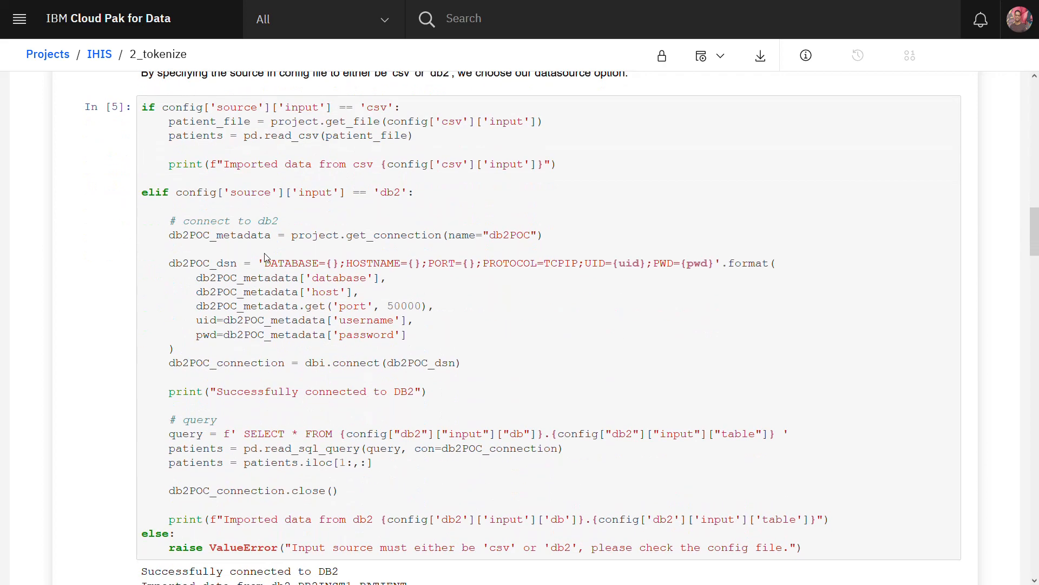
pyautogui.moveTo(265, 264); pyautogui.dragTo(595, 244)
# - Inspect the raw SSN values in the three-row preview of the imported patients data
pyautogui.scroll(-4, 631, 331)
pyautogui.scroll(-2, 634, 335)
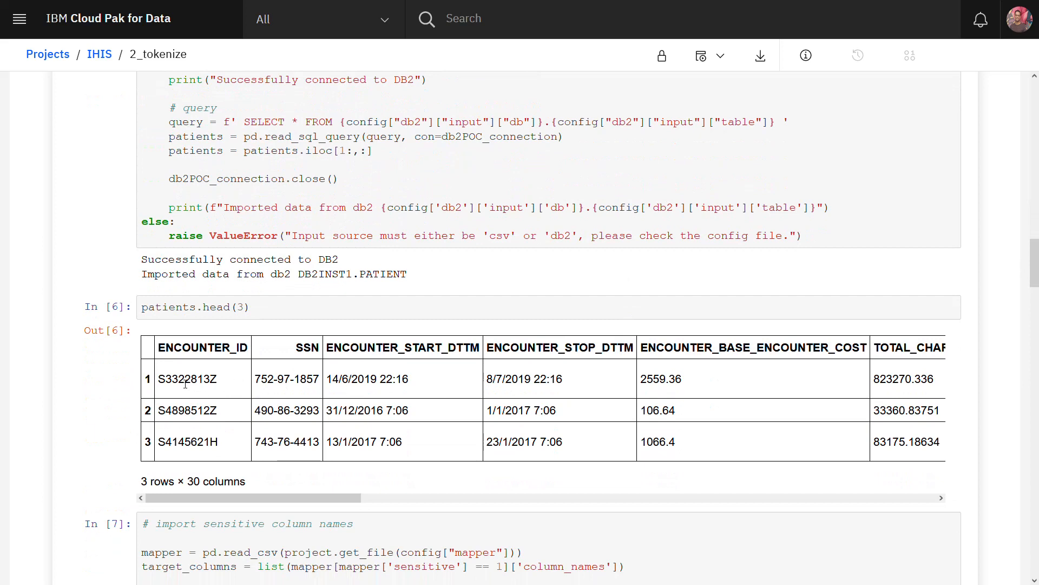
pyautogui.moveTo(261, 383); pyautogui.dragTo(319, 382)
pyautogui.moveTo(272, 410); pyautogui.dragTo(339, 443)
# - Review the list of sensitive columns selected for tokenization and the API call inside the tokenize function
pyautogui.scroll(-7, 189, 329)
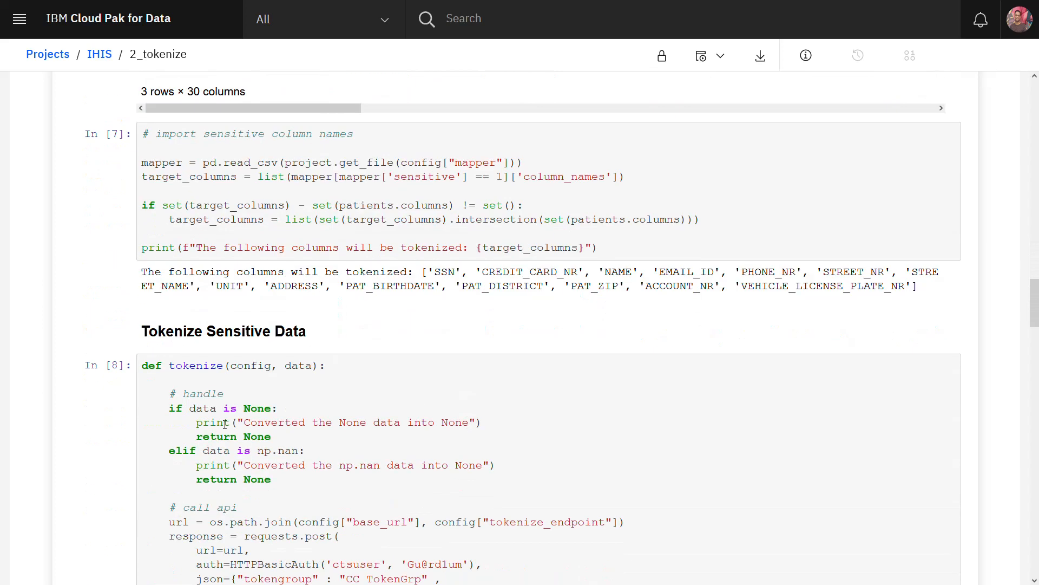
pyautogui.scroll(-2, 448, 554)
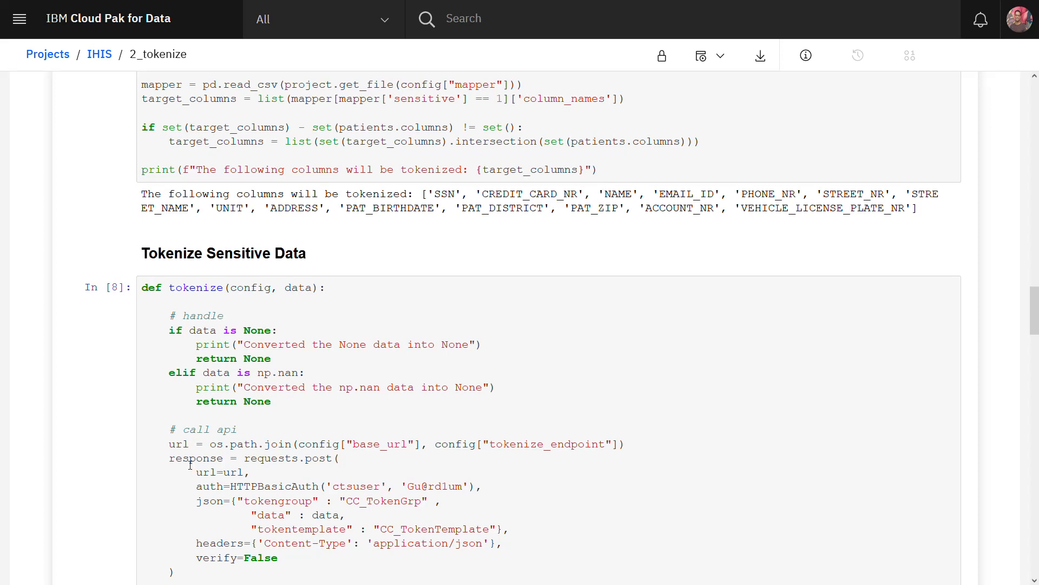
pyautogui.moveTo(179, 448); pyautogui.dragTo(312, 449)
pyautogui.scroll(-8, 335, 484)
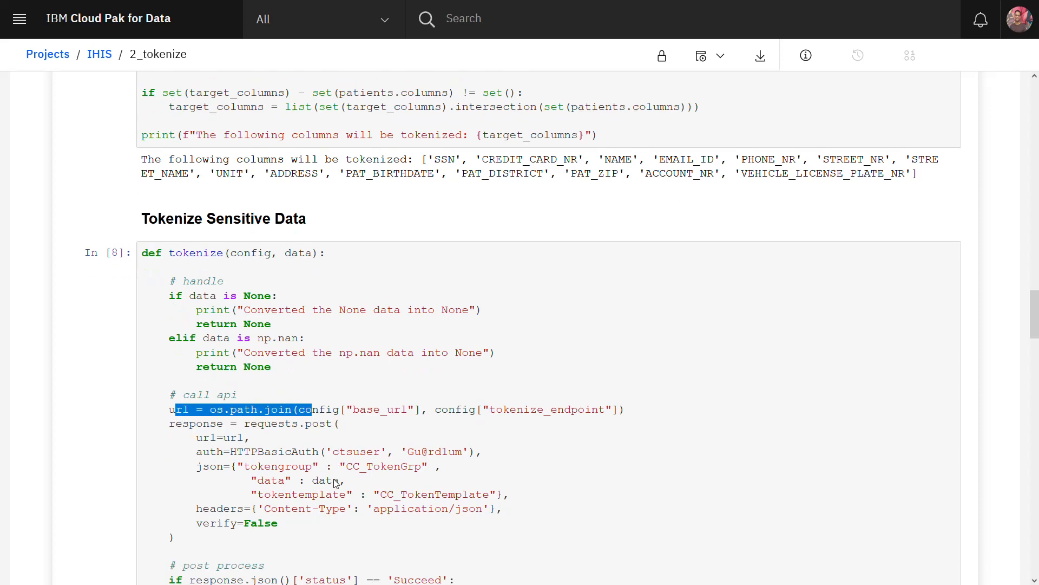
# - Examine the sample tokenize call and the tokenized SSN values in the three-row preview of tokenized_patients
pyautogui.moveTo(161, 435); pyautogui.dragTo(244, 435)
pyautogui.scroll(-6, 351, 470)
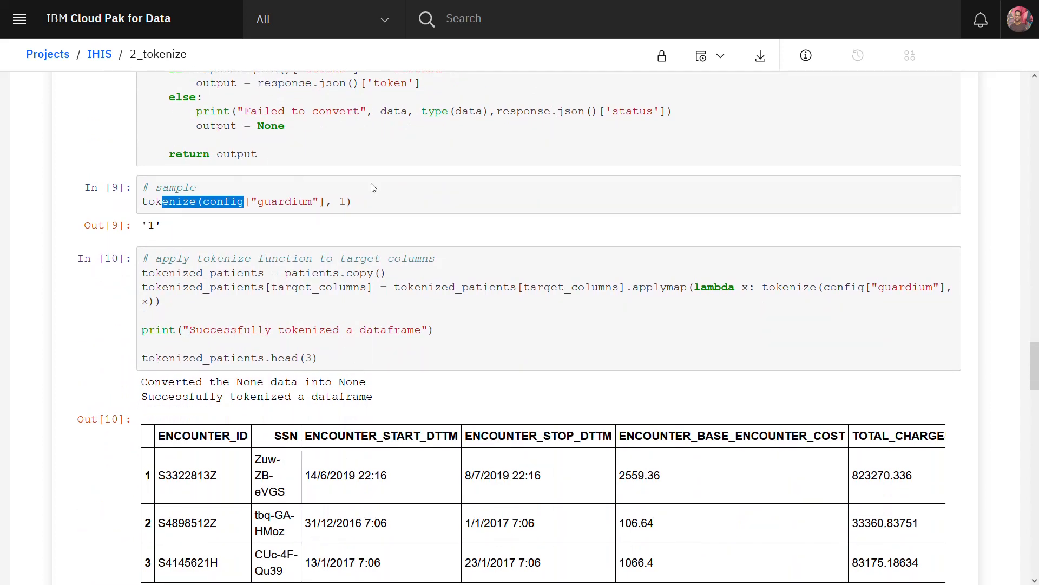
pyautogui.moveTo(176, 360)
pyautogui.mouseDown()
pyautogui.moveTo(257, 362)
pyautogui.moveTo(182, 360)
pyautogui.mouseUp()
pyautogui.scroll(-1, 292, 464)
pyautogui.moveTo(261, 381); pyautogui.dragTo(281, 414)
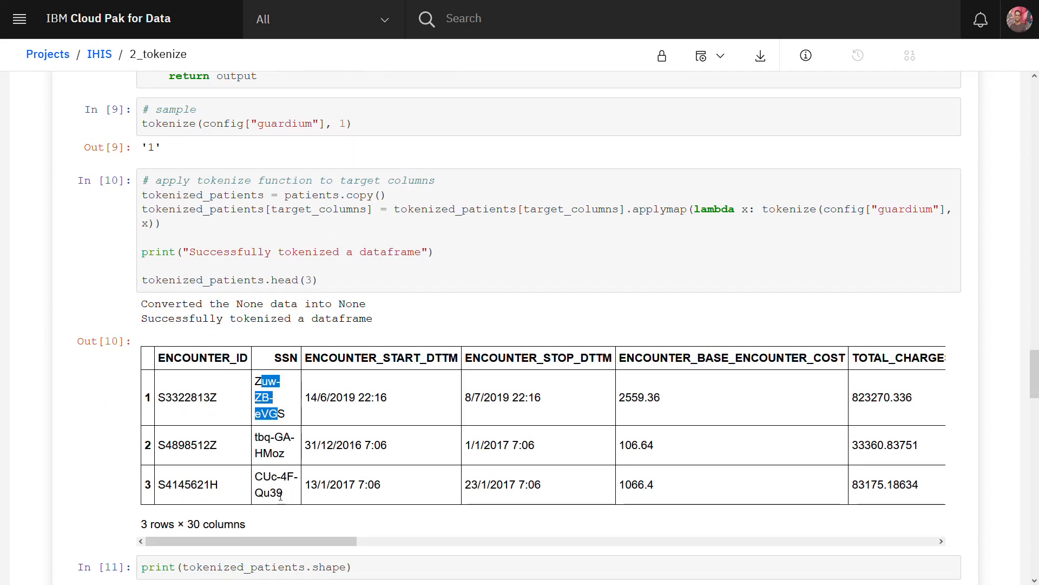
pyautogui.moveTo(263, 476); pyautogui.dragTo(276, 493)
# - Review the tokenized data's shape and the code that saves it to a CSV file or DB2 table
pyautogui.scroll(-3, 312, 499)
pyautogui.scroll(-1, 312, 500)
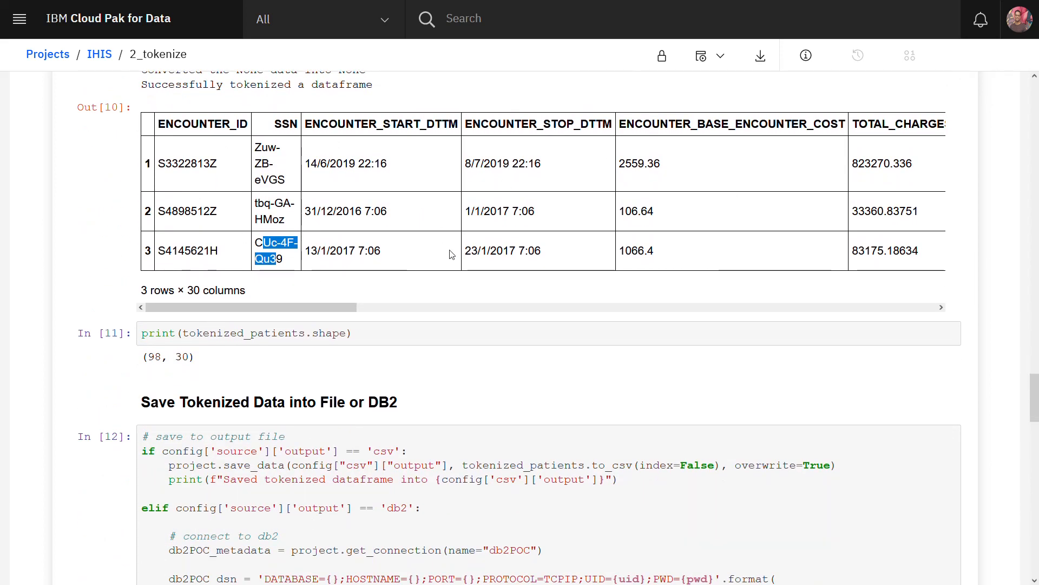
pyautogui.scroll(-2, 513, 404)
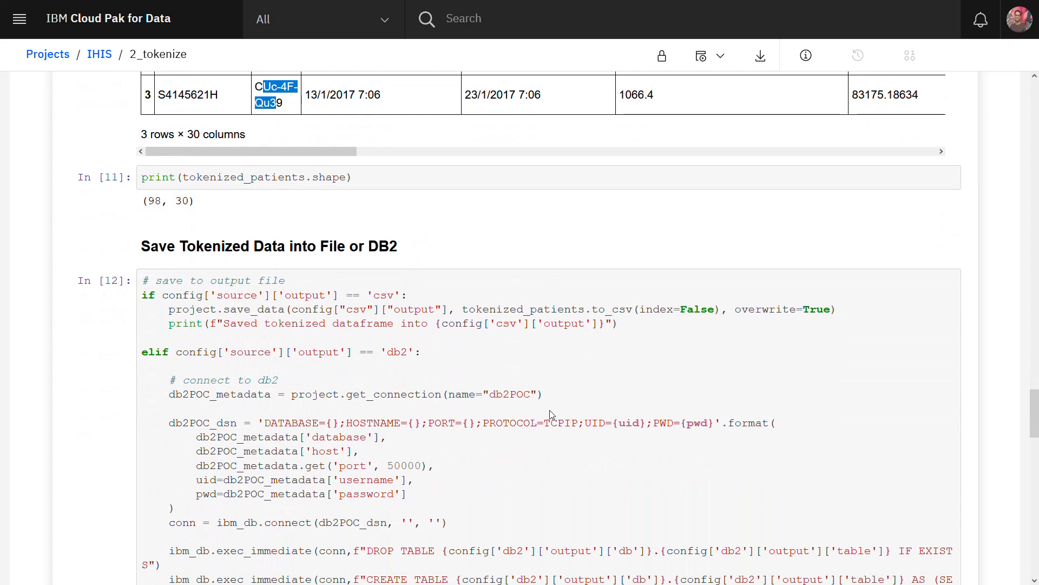
pyautogui.scroll(-3, 550, 417)
# - Compare the raw and tokenized ENCOUNTER_ID and SSN values in the Before vs After Tokenization table
pyautogui.scroll(-7, 545, 413)
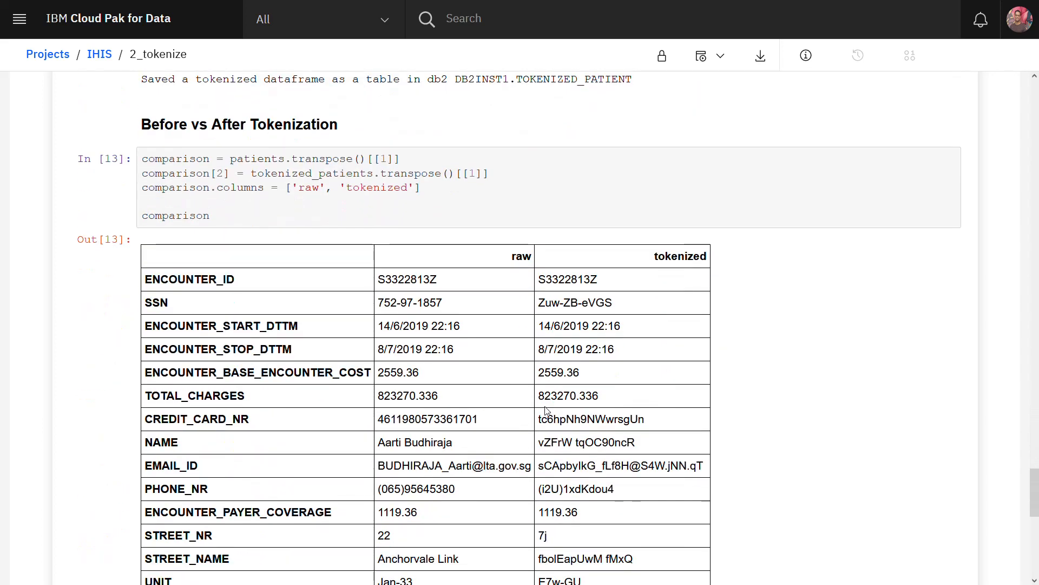
pyautogui.scroll(-1, 546, 411)
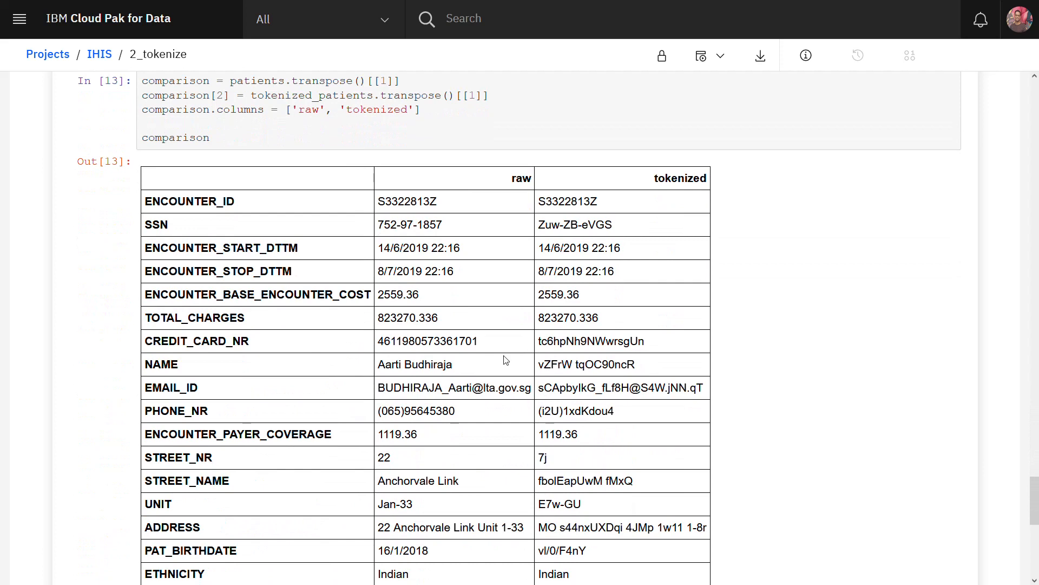
pyautogui.moveTo(391, 201); pyautogui.dragTo(431, 204)
pyautogui.moveTo(559, 202); pyautogui.dragTo(591, 202)
pyautogui.moveTo(384, 224); pyautogui.dragTo(443, 224)
pyautogui.moveTo(552, 225); pyautogui.dragTo(606, 225)
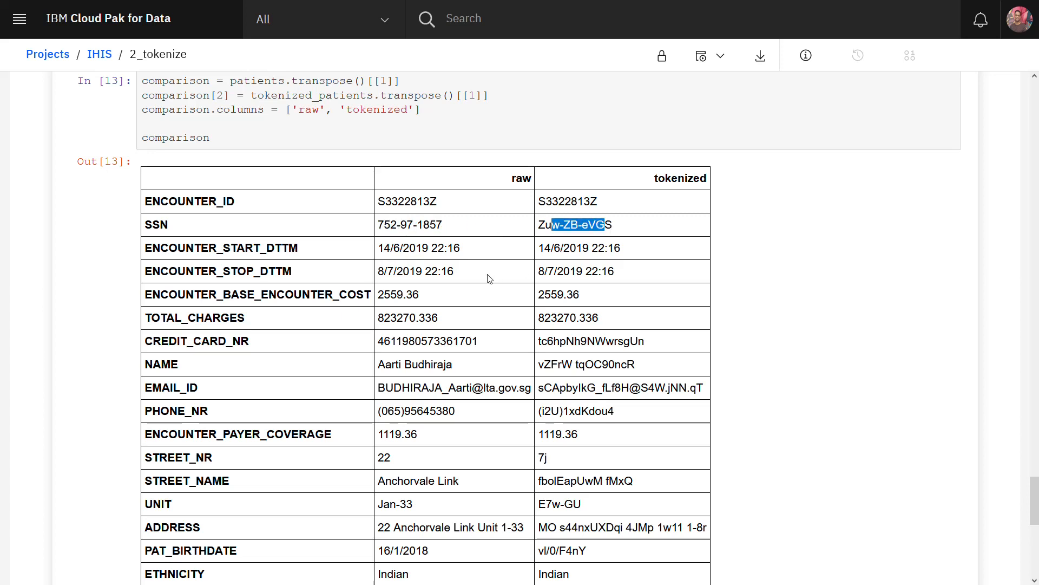
# - Compare the raw and tokenized EMAIL_ID and PHONE_NR values, and look through the comparison table's remaining rows
pyautogui.moveTo(385, 388); pyautogui.dragTo(497, 388)
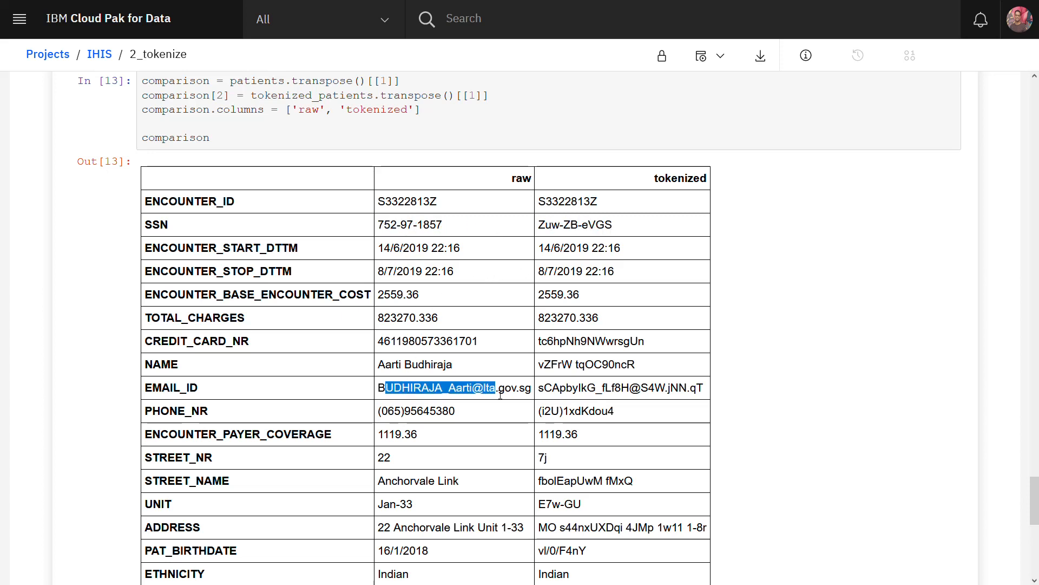
pyautogui.moveTo(559, 387); pyautogui.dragTo(687, 388)
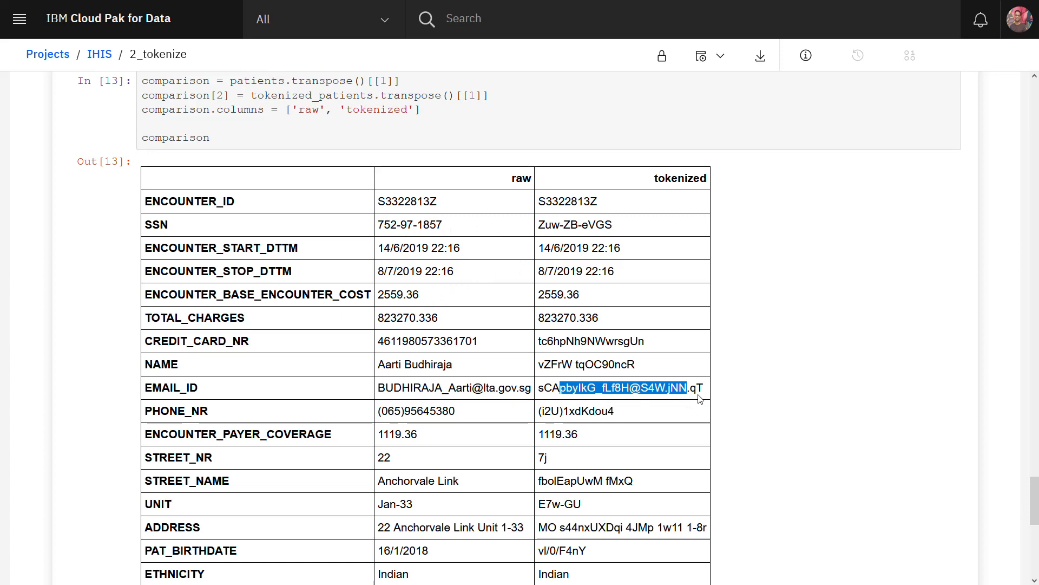
pyautogui.moveTo(400, 412); pyautogui.dragTo(456, 412)
pyautogui.moveTo(551, 412); pyautogui.dragTo(634, 420)
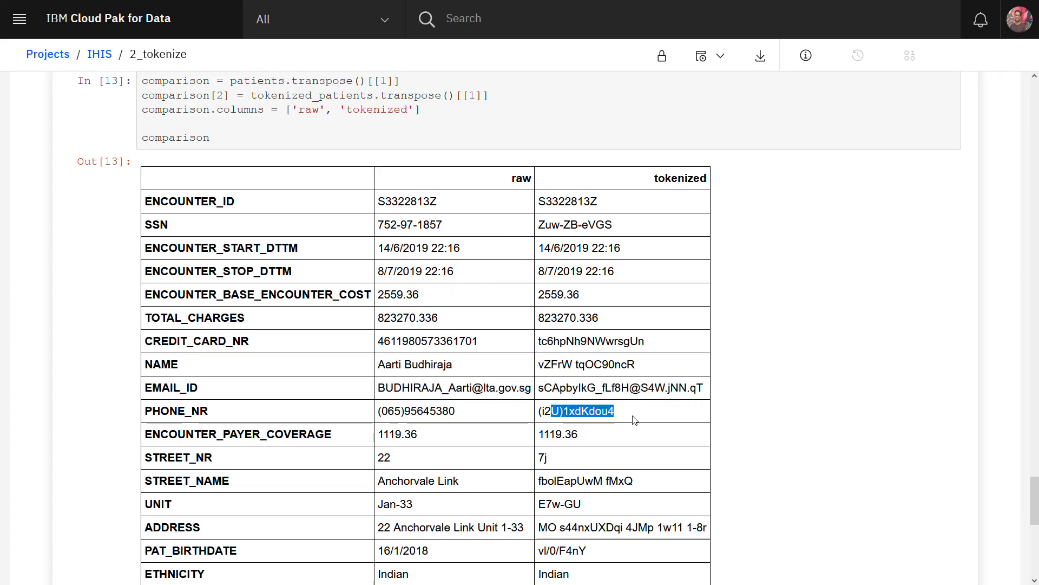
pyautogui.click(642, 415)
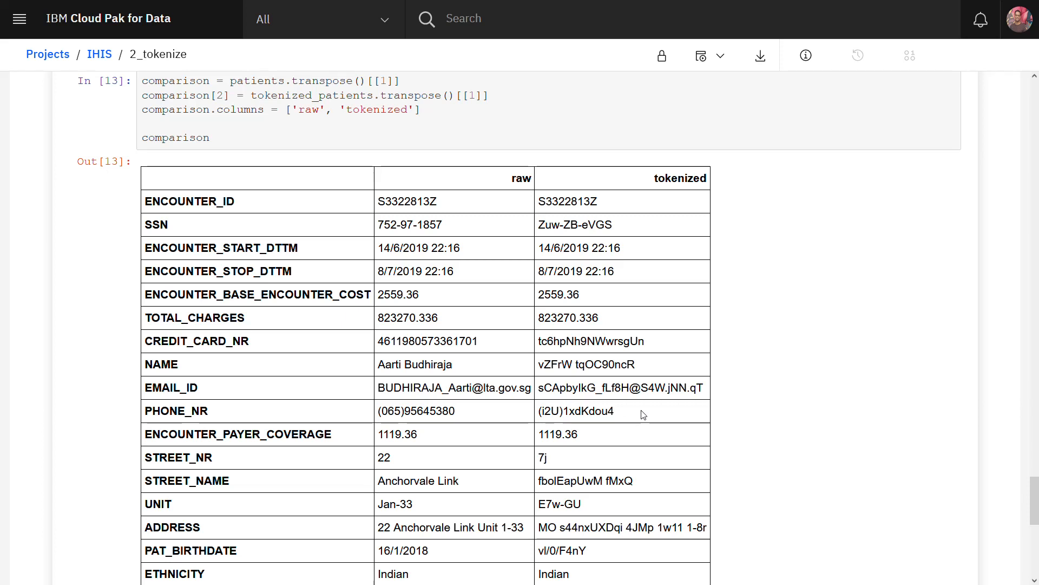
pyautogui.scroll(-7, 791, 394)
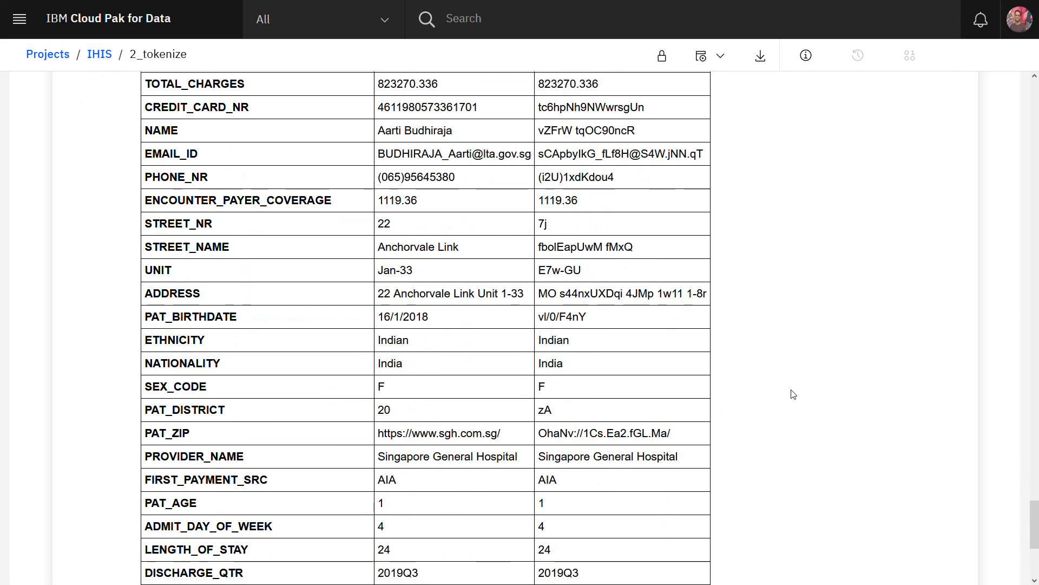